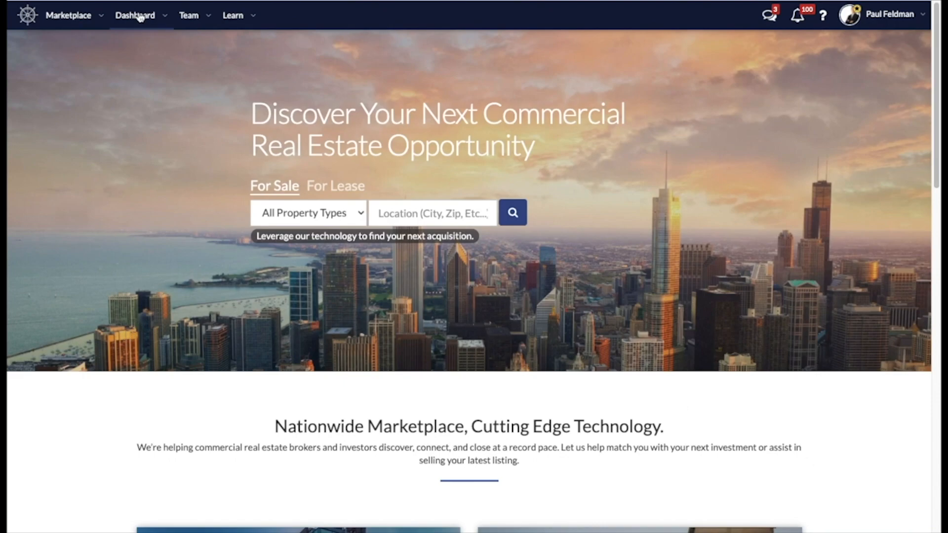
Look over the Marketplace and Dashboard options and open the My Listings page
click(89, 19)
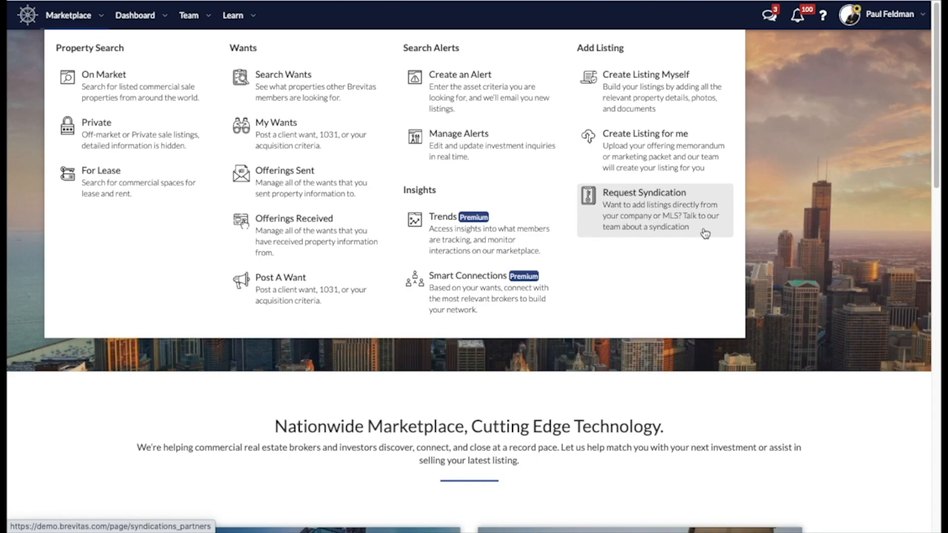
click(153, 17)
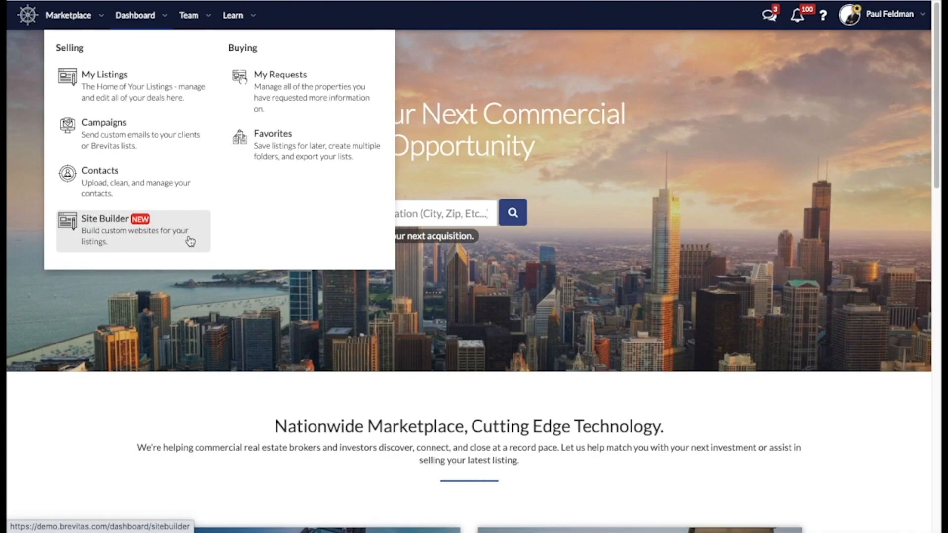
click(150, 88)
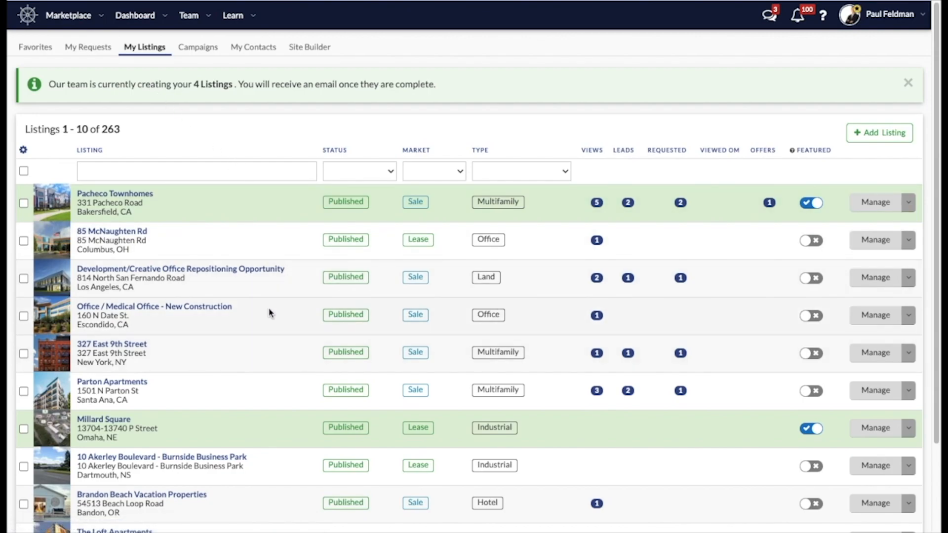
Check the management options available for the Pacheco Townhomes listing and open that listing's dashboard
click(907, 205)
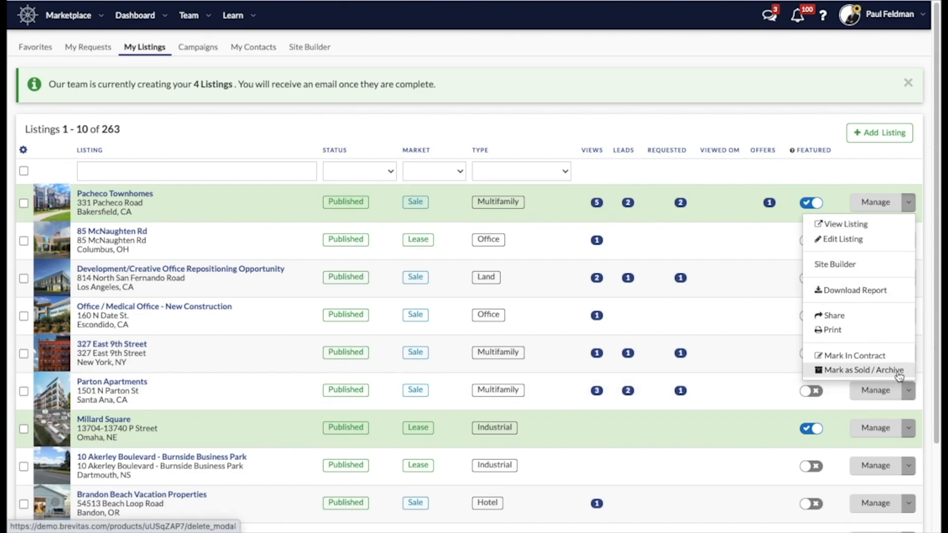
click(839, 178)
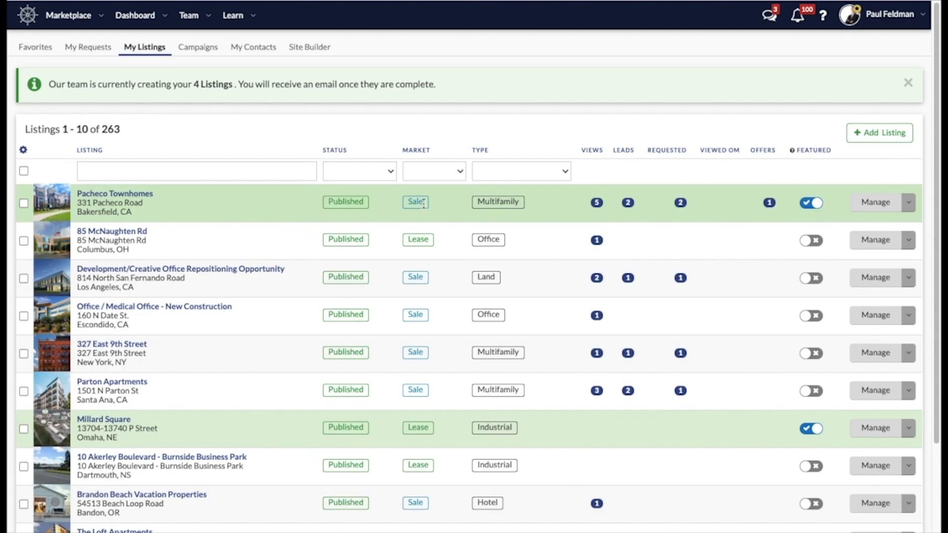
click(143, 200)
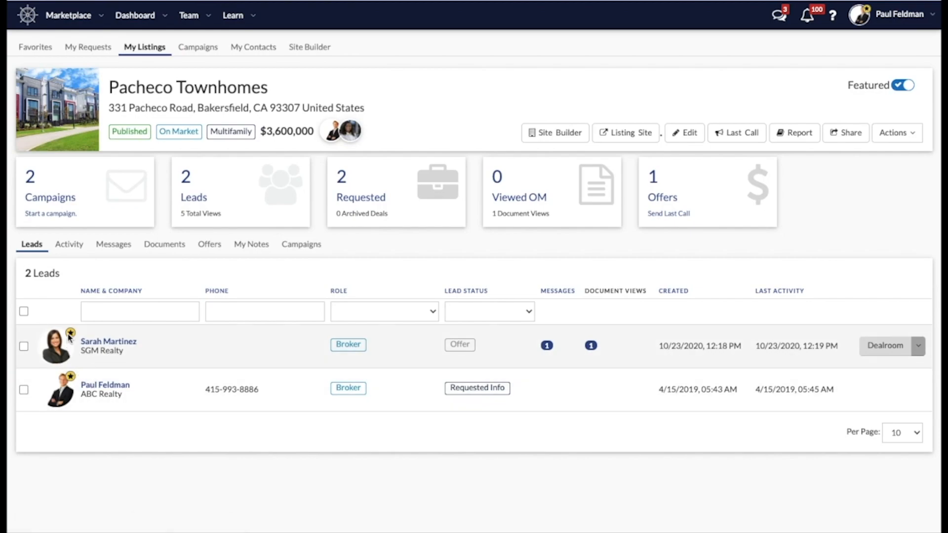
Open the deal room of the SGM Realty lead and examine its messages, shared documents and listing documents
mouse_move(71, 338)
click(884, 352)
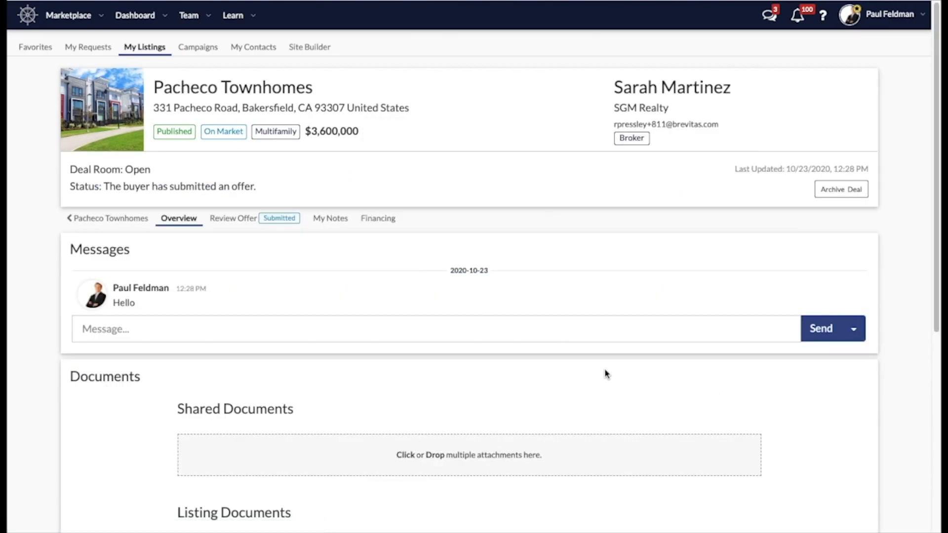
scroll(603, 367, down, 1)
click(362, 330)
scroll(361, 345, down, 2)
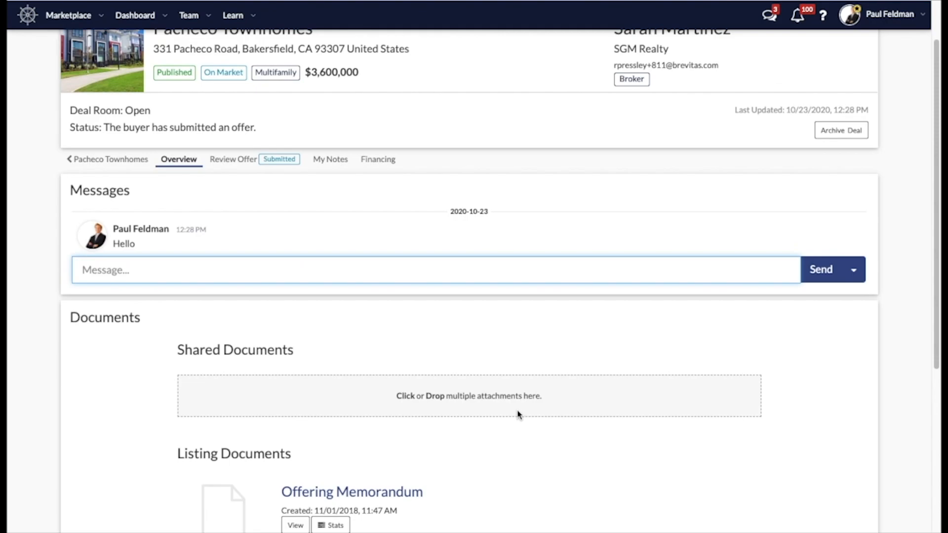
scroll(509, 400, down, 2)
scroll(479, 414, down, 2)
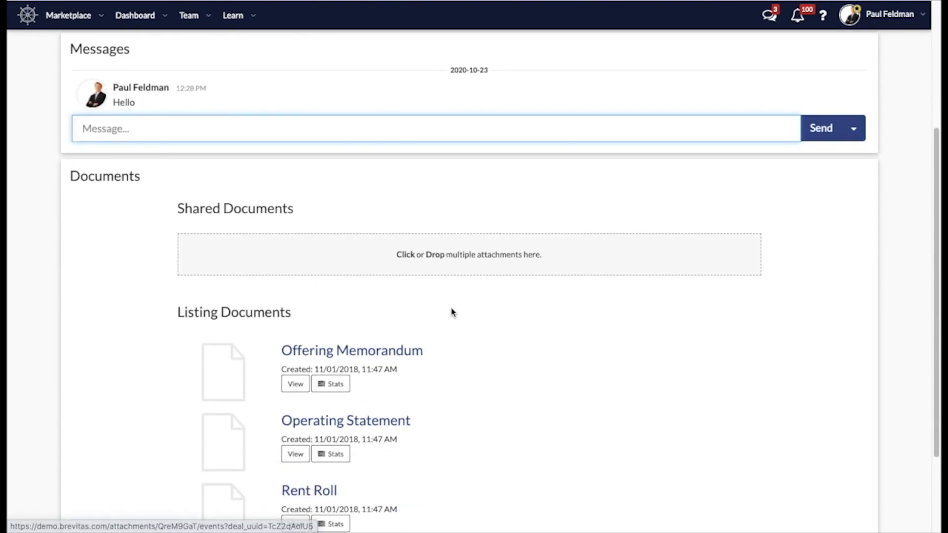
scroll(452, 399, down, 3)
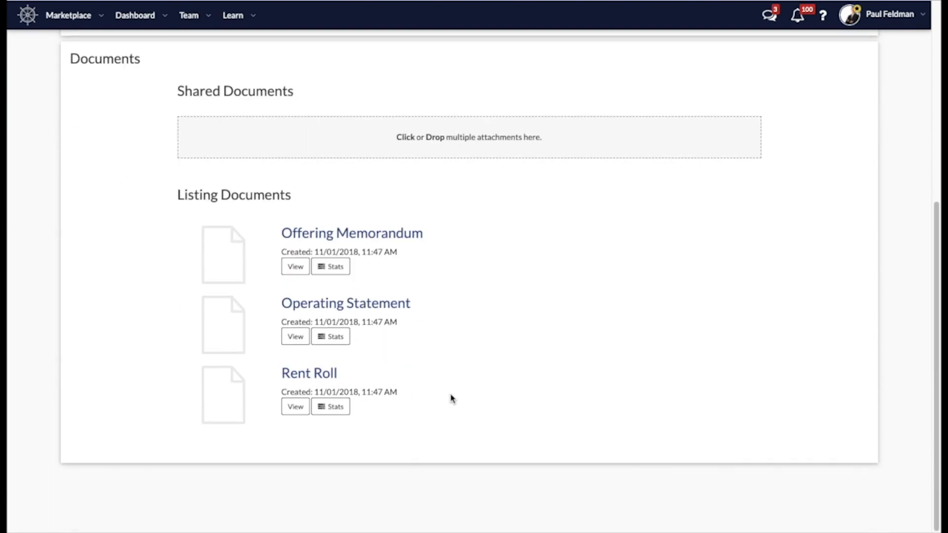
scroll(450, 395, up, 1)
scroll(451, 390, down, 1)
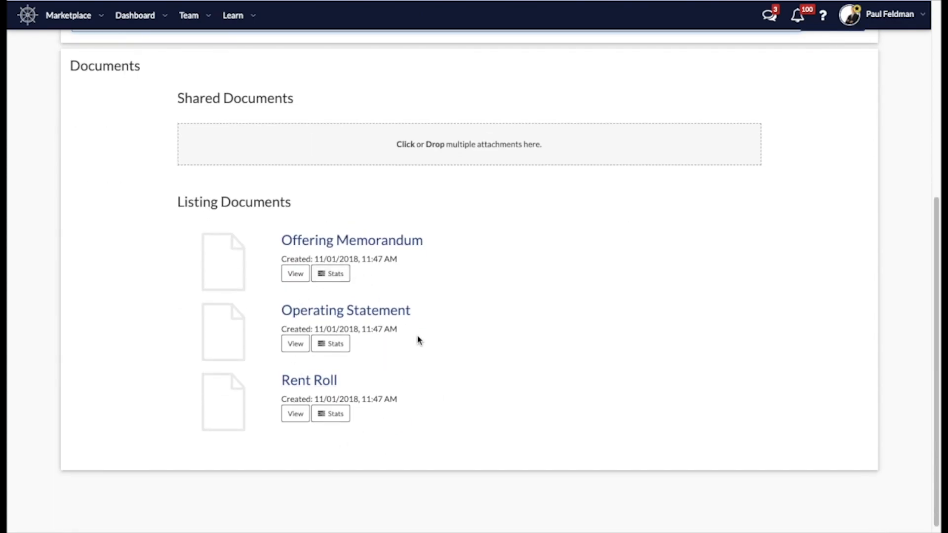
scroll(455, 364, up, 8)
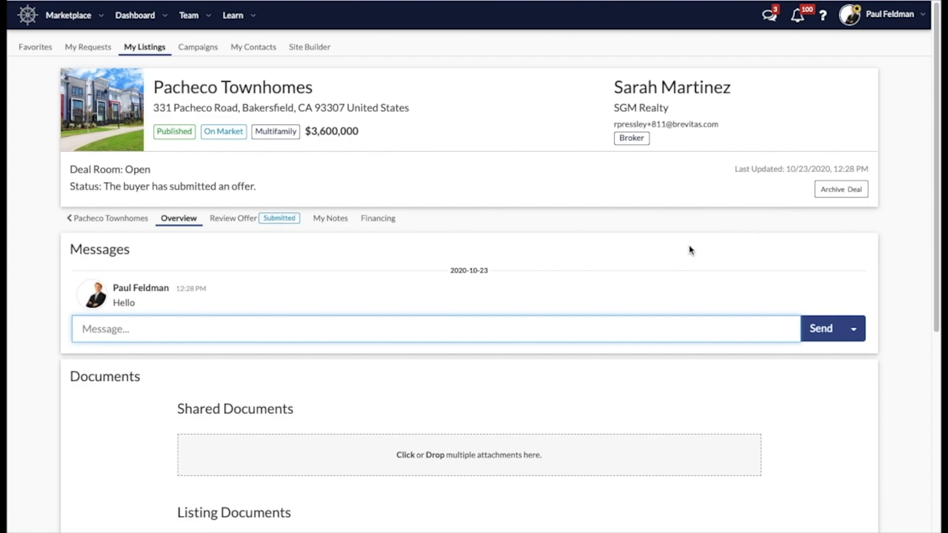
Review the offer submitted in the deal room, including price, financing, closing terms, highlights, documents and investor information
click(229, 223)
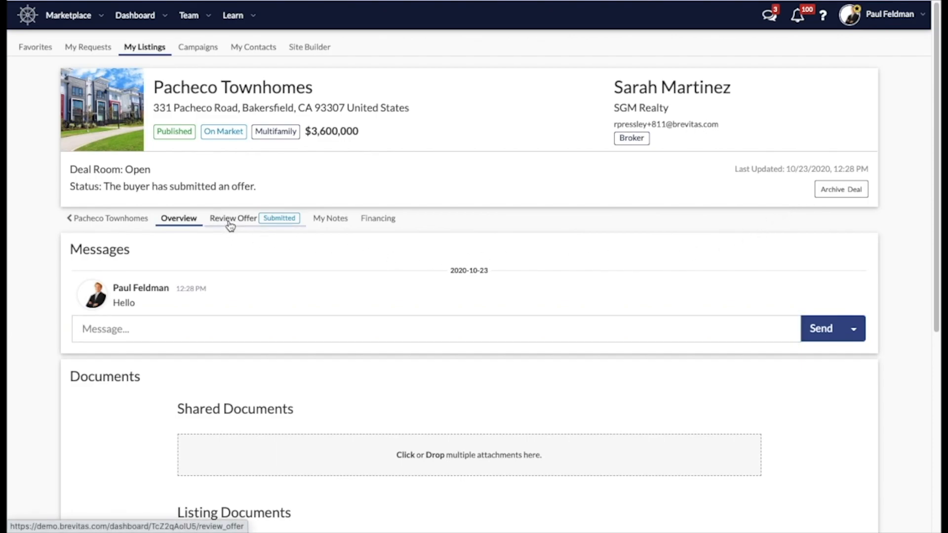
scroll(437, 346, down, 1)
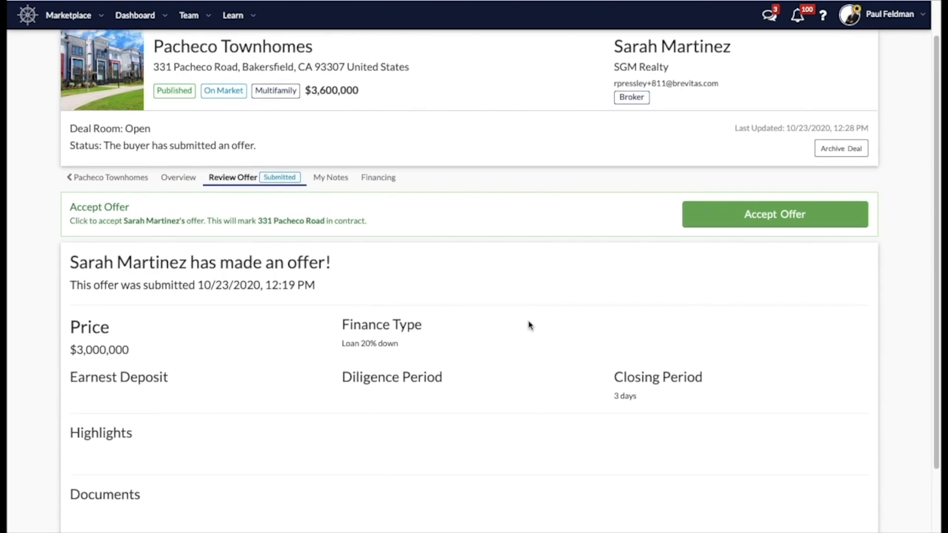
scroll(531, 325, down, 1)
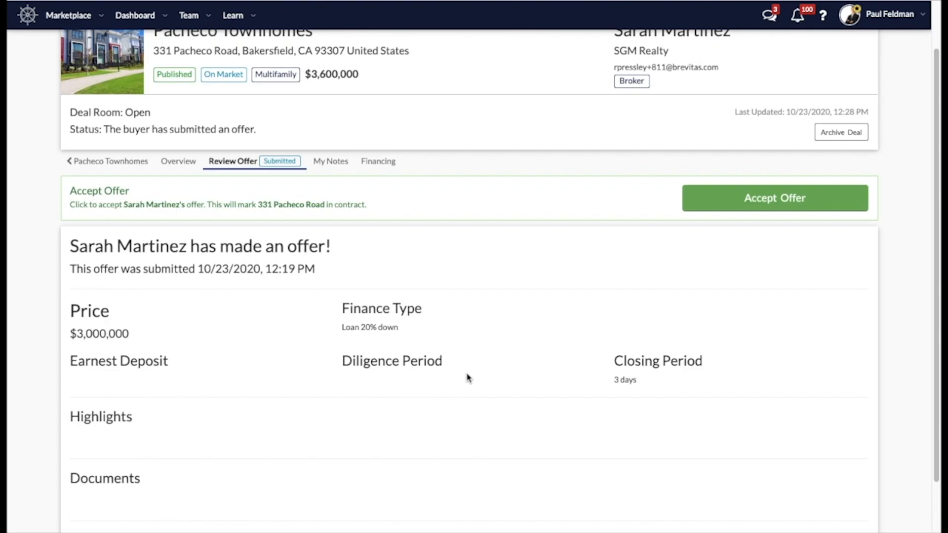
scroll(427, 394, down, 1)
scroll(428, 393, down, 2)
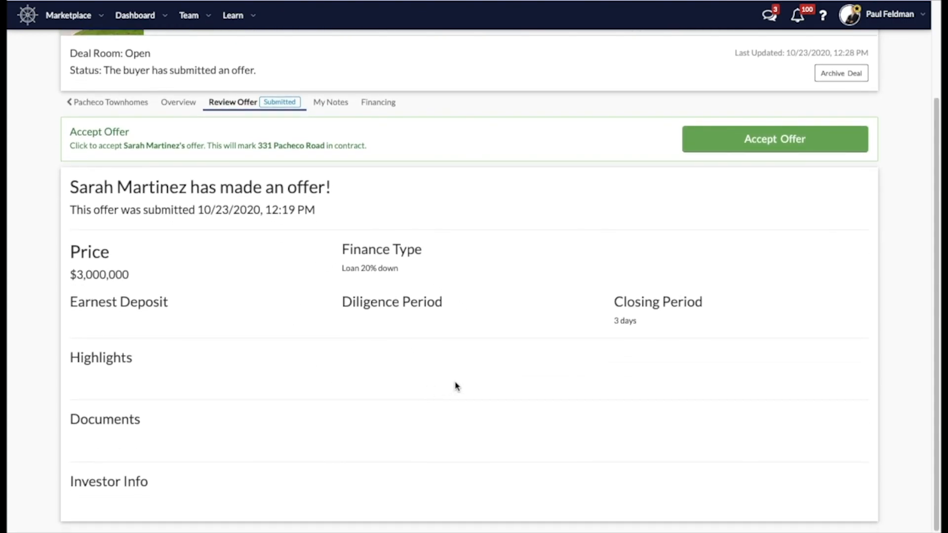
Check the deal's private notes and financing quote form and return to the Pacheco Townhomes listing dashboard
scroll(454, 385, up, 3)
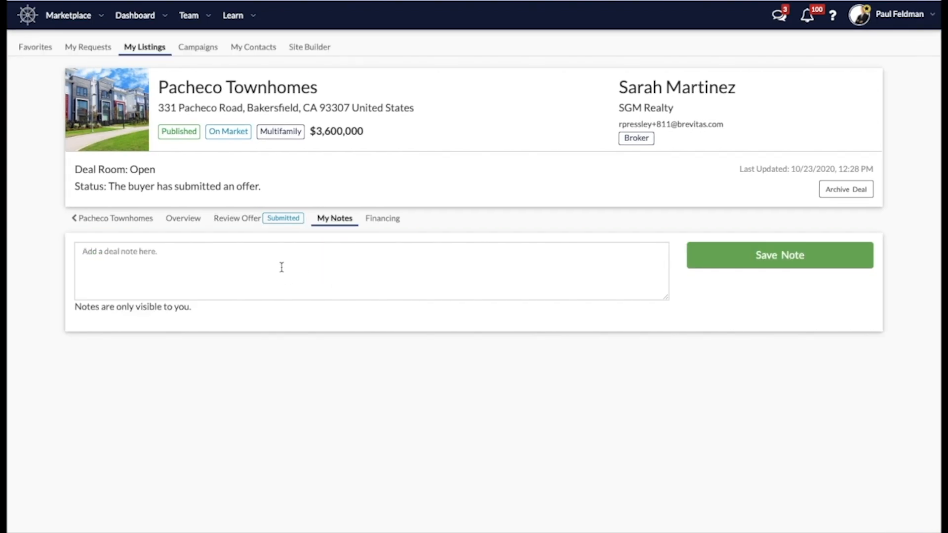
click(384, 221)
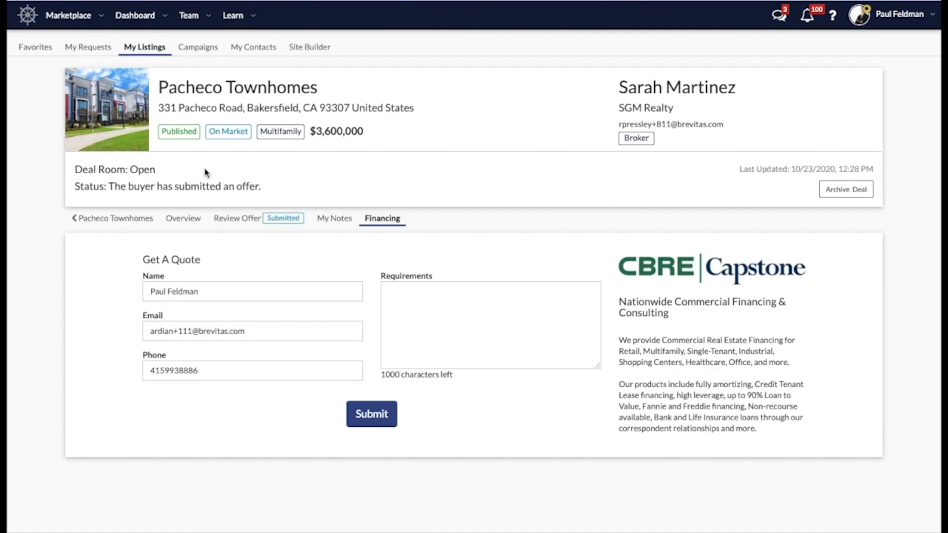
click(112, 220)
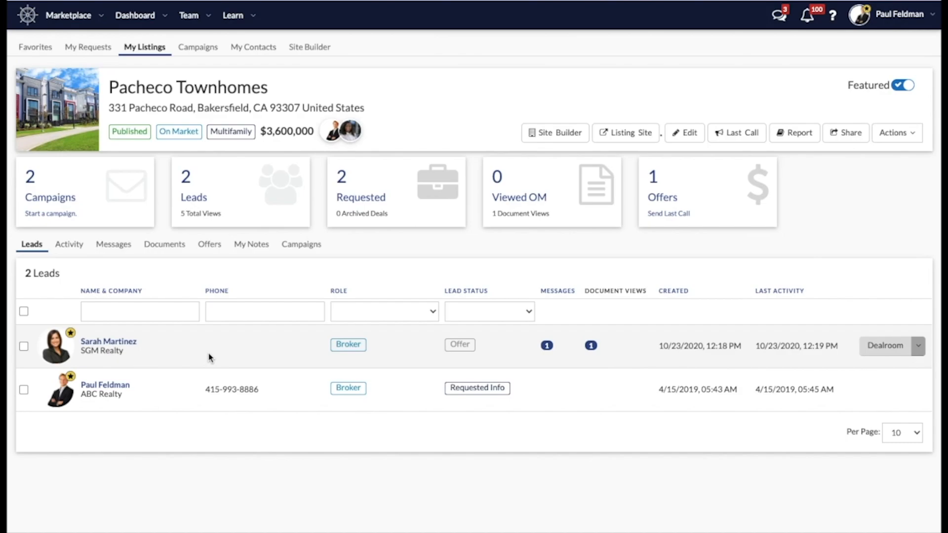
Examine the listing's activity log, the views and information requests chart, and the map of view locations
click(70, 245)
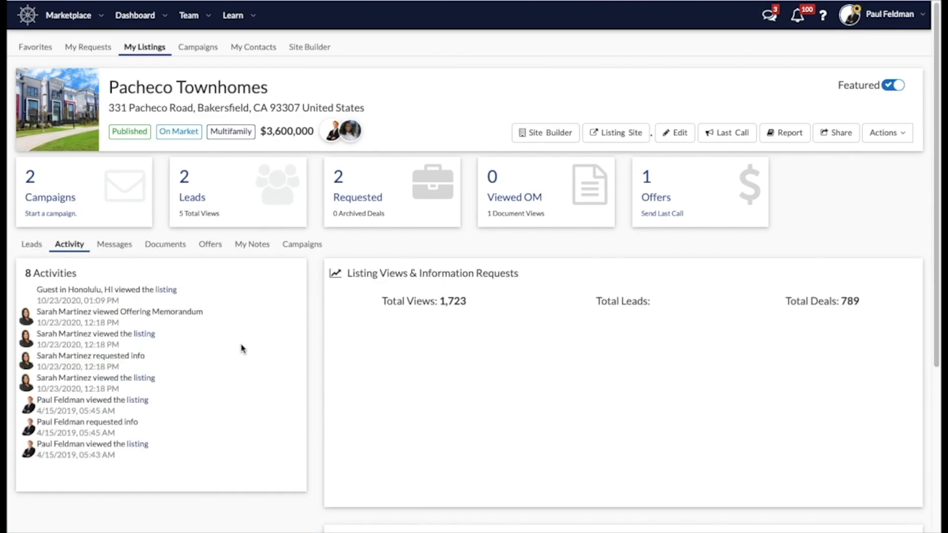
scroll(239, 343, down, 1)
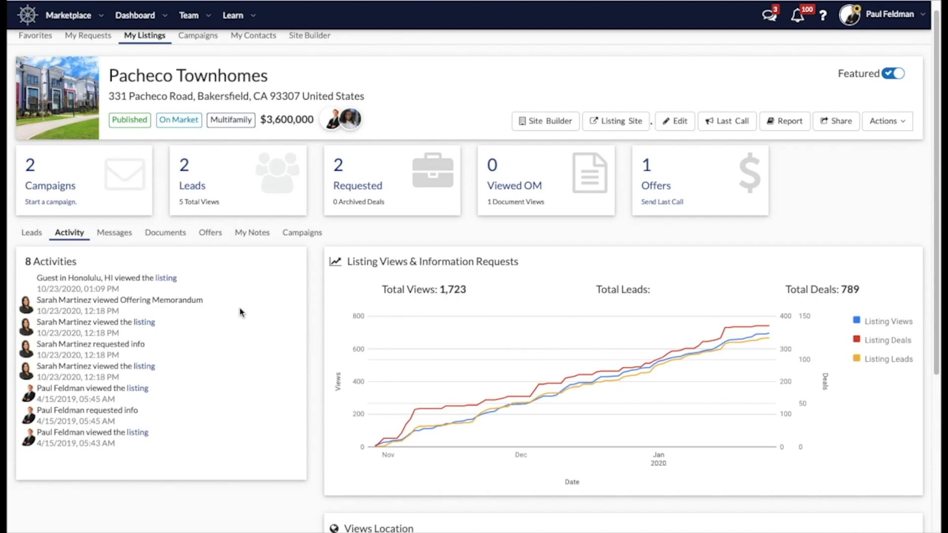
scroll(241, 313, down, 1)
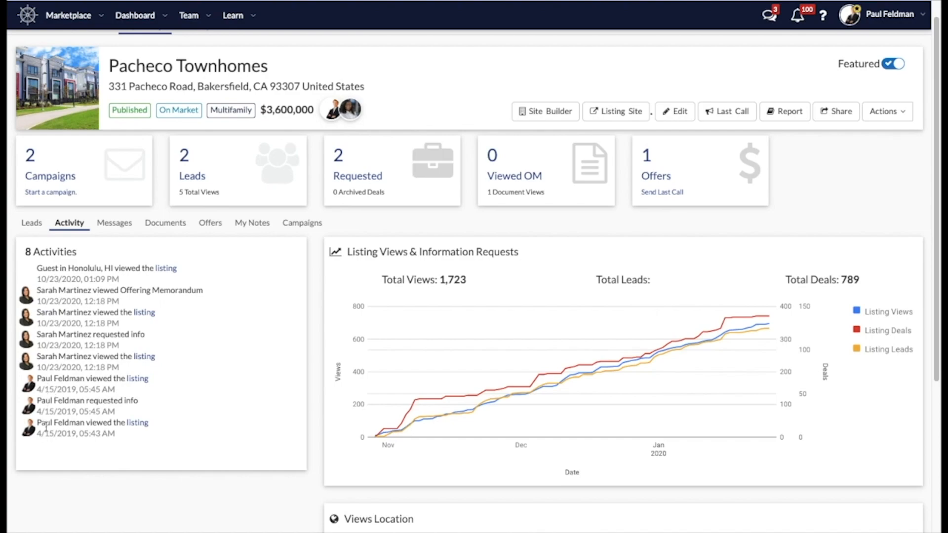
scroll(81, 420, up, 2)
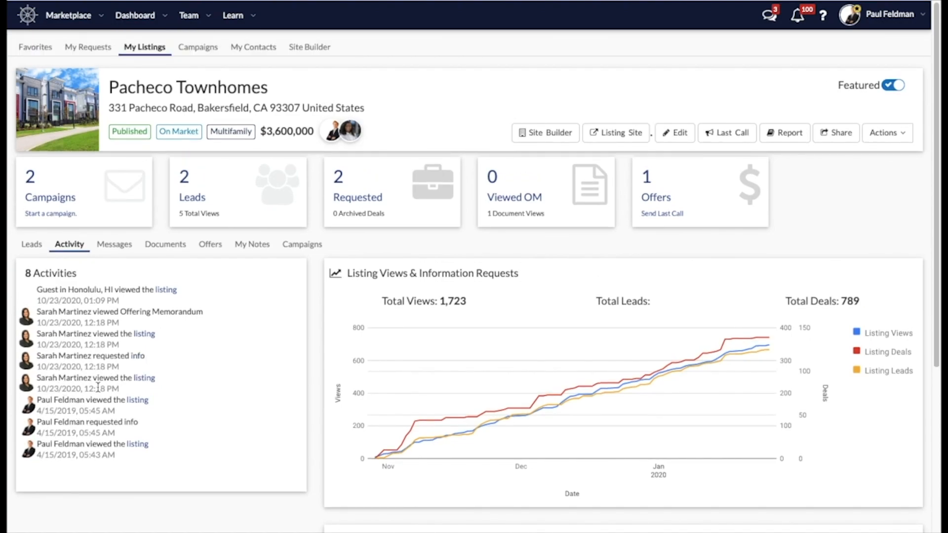
scroll(220, 389, down, 2)
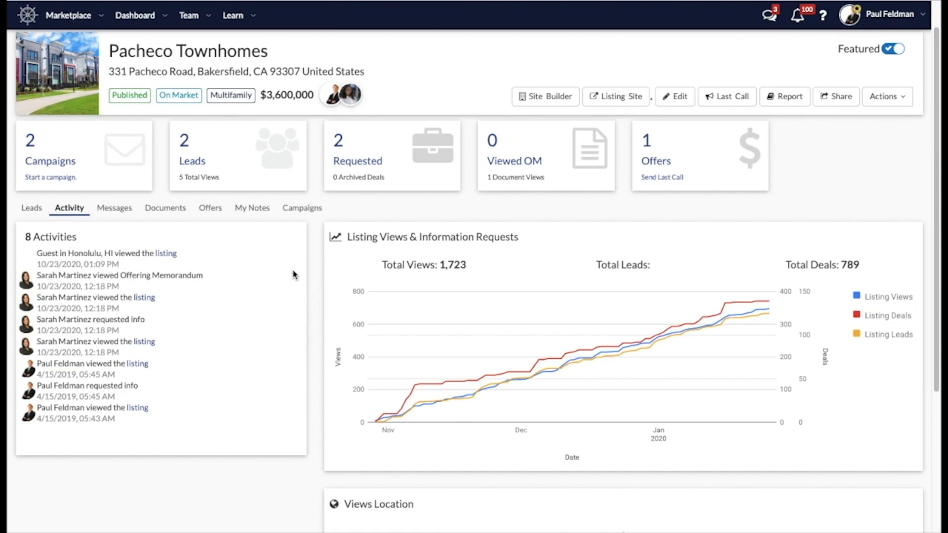
scroll(469, 319, down, 1)
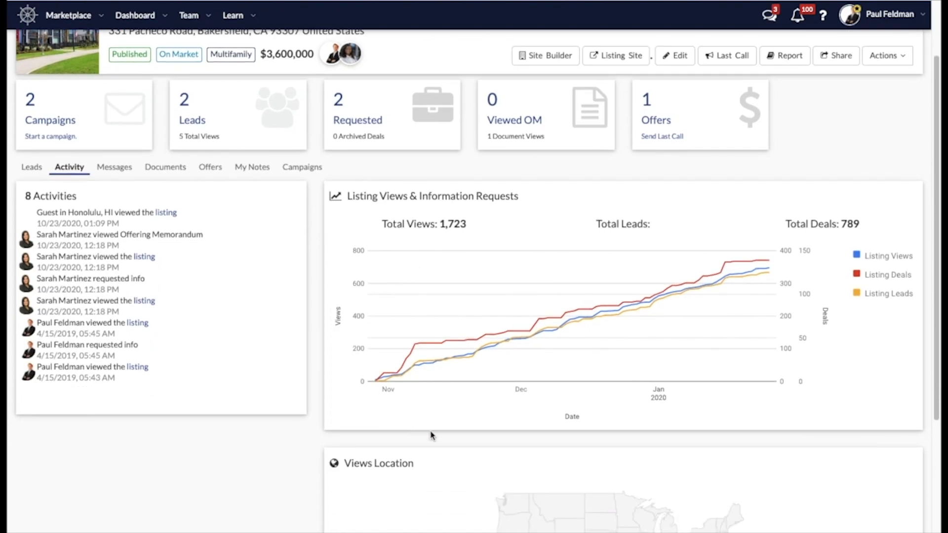
scroll(482, 400, down, 1)
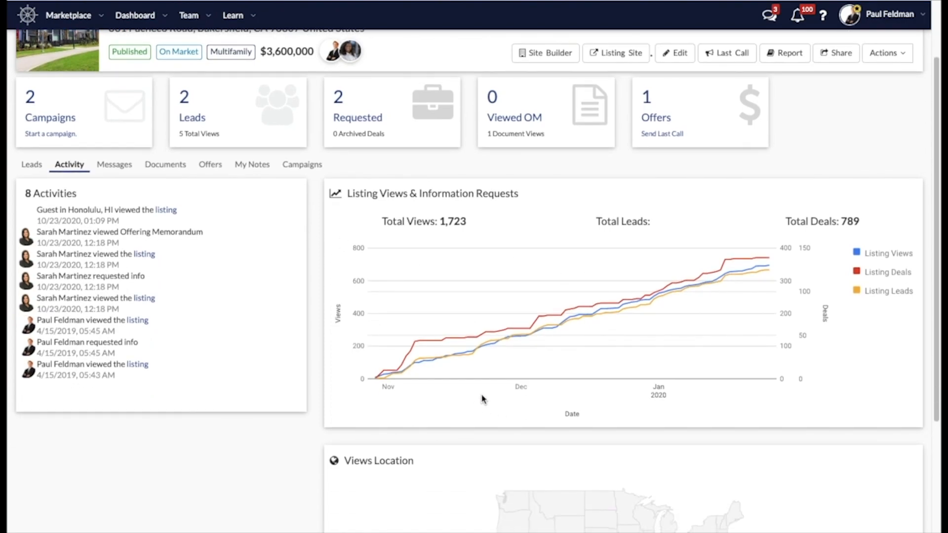
scroll(482, 399, down, 2)
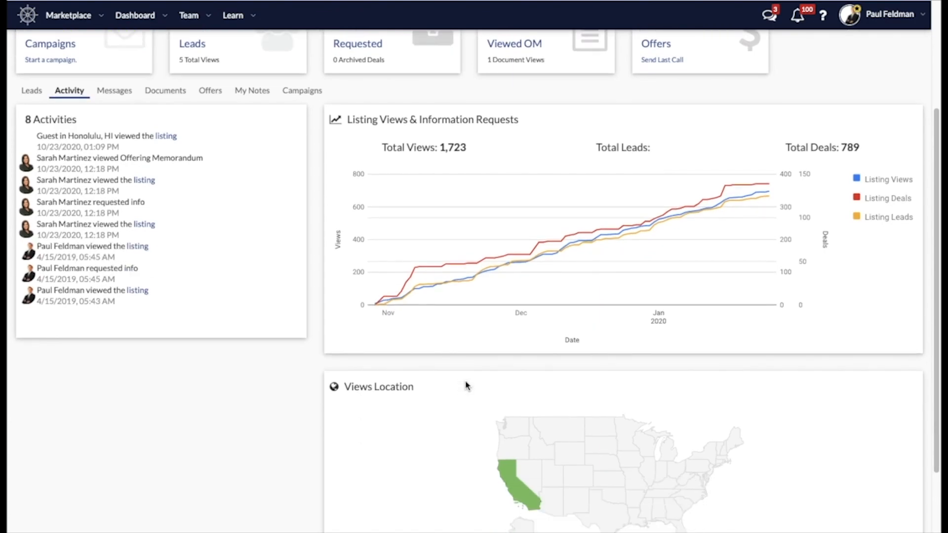
scroll(465, 386, down, 2)
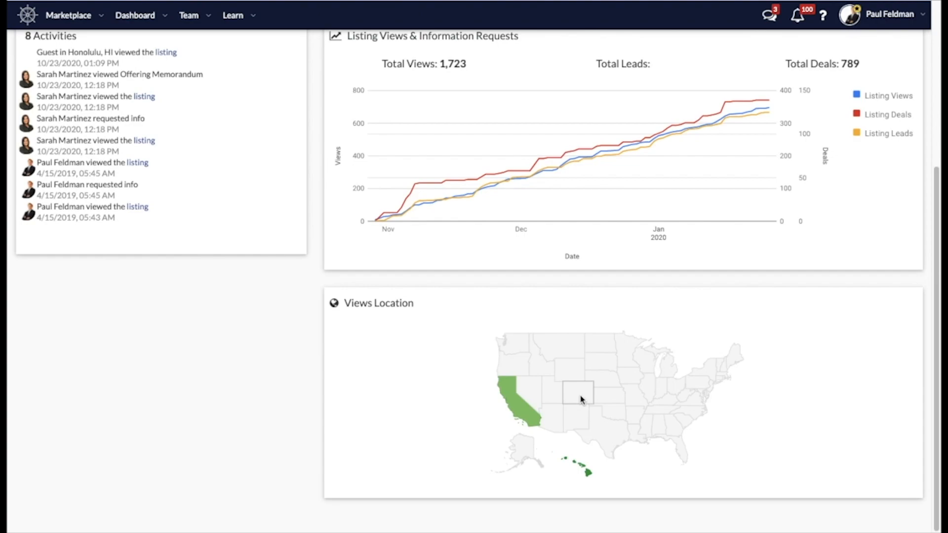
mouse_move(529, 425)
mouse_move(508, 392)
scroll(447, 387, up, 5)
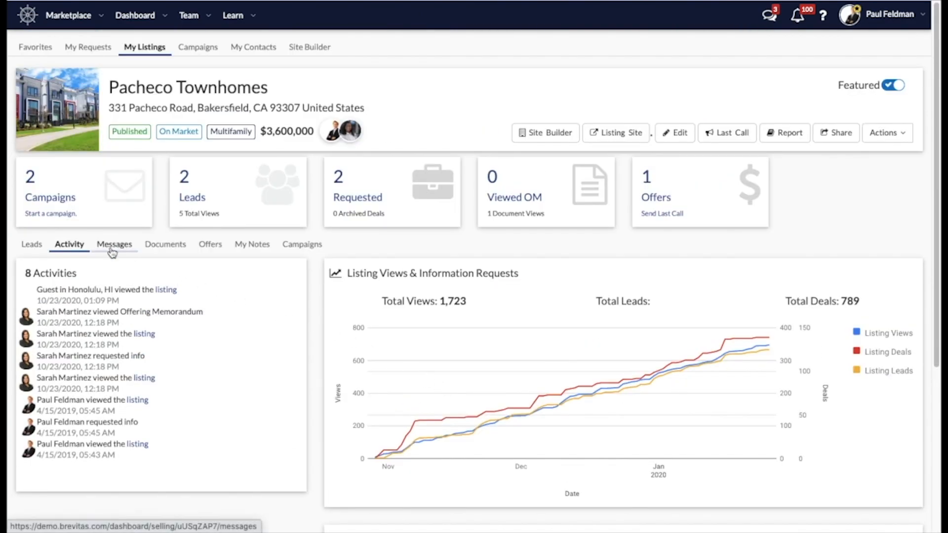
Check the listing's messages and examine its listing documents and shared document filters
click(112, 250)
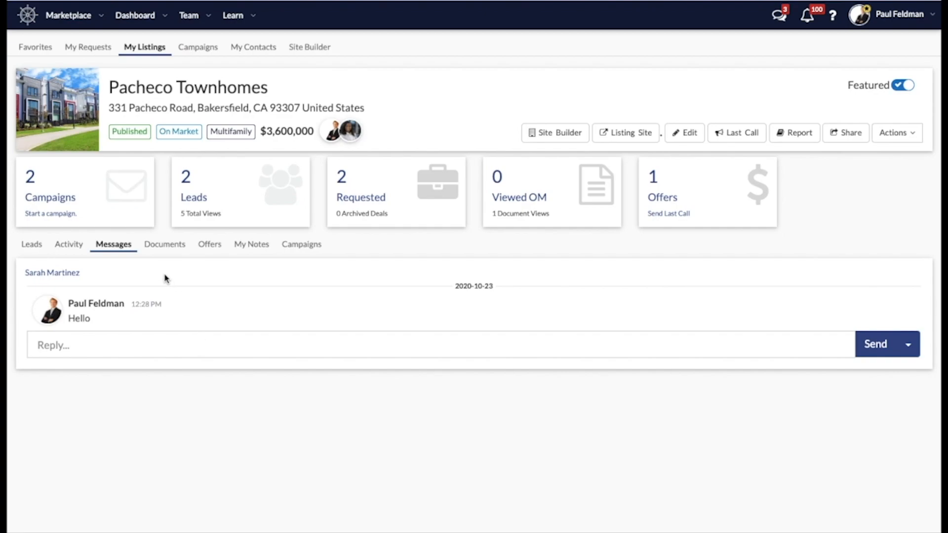
click(166, 250)
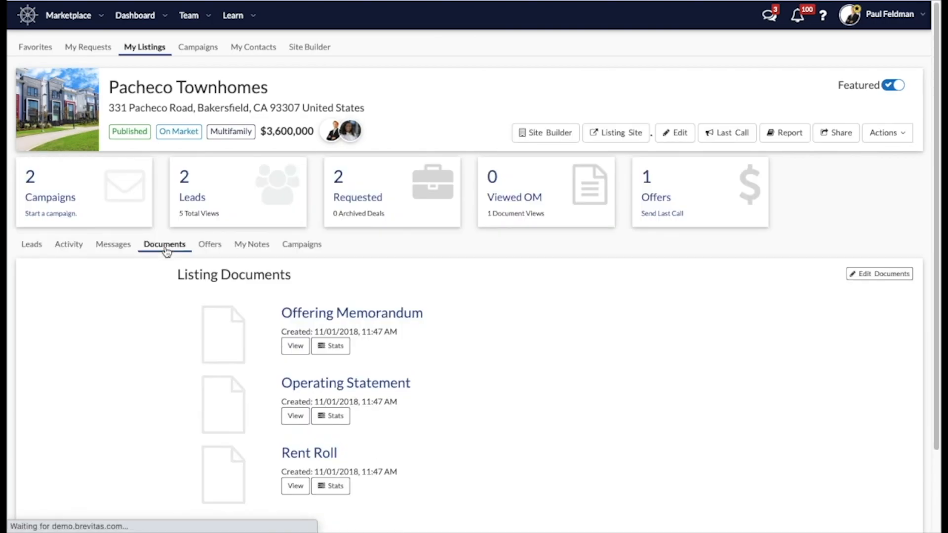
scroll(573, 400, down, 1)
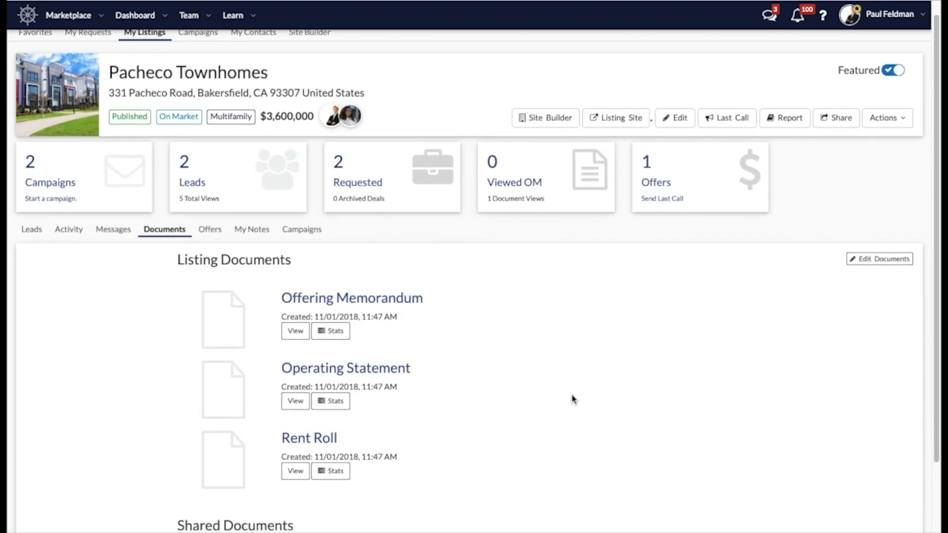
scroll(831, 294, down, 1)
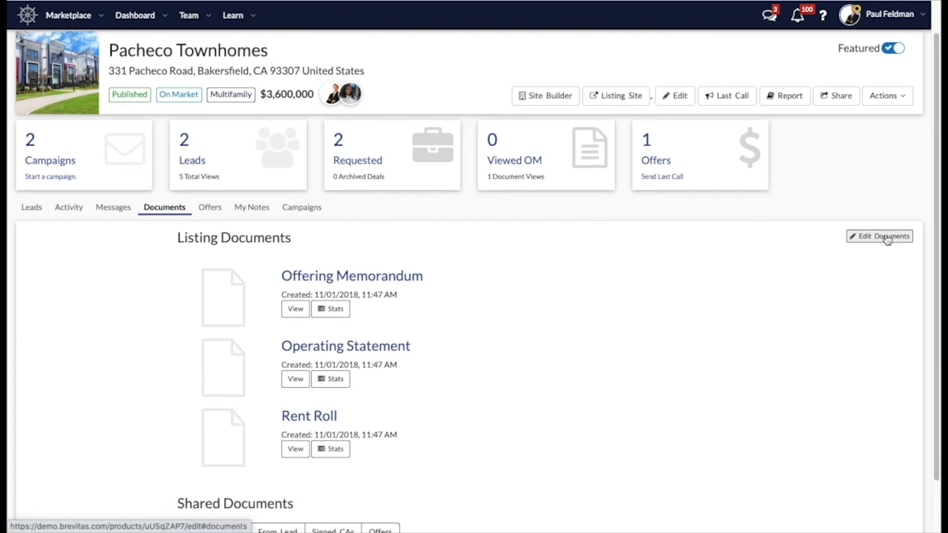
scroll(707, 341, down, 3)
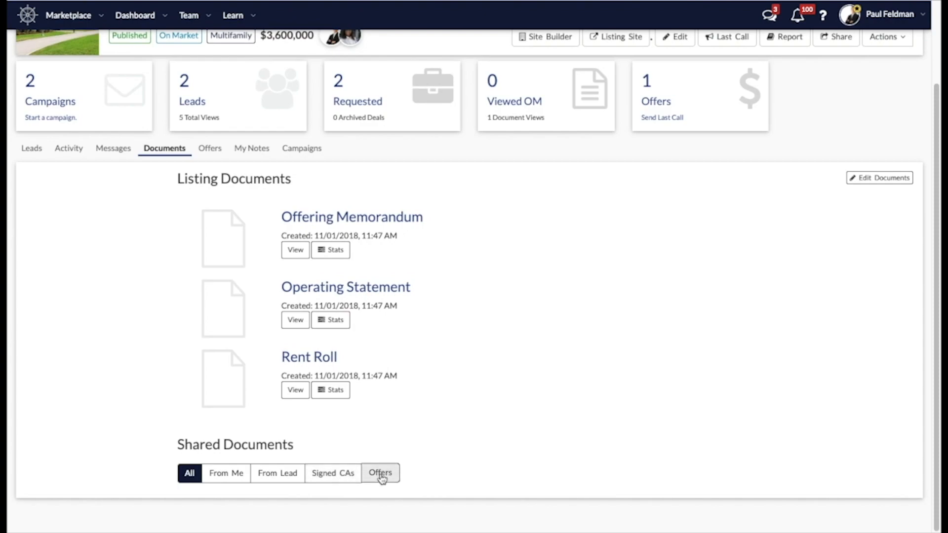
scroll(424, 444, up, 1)
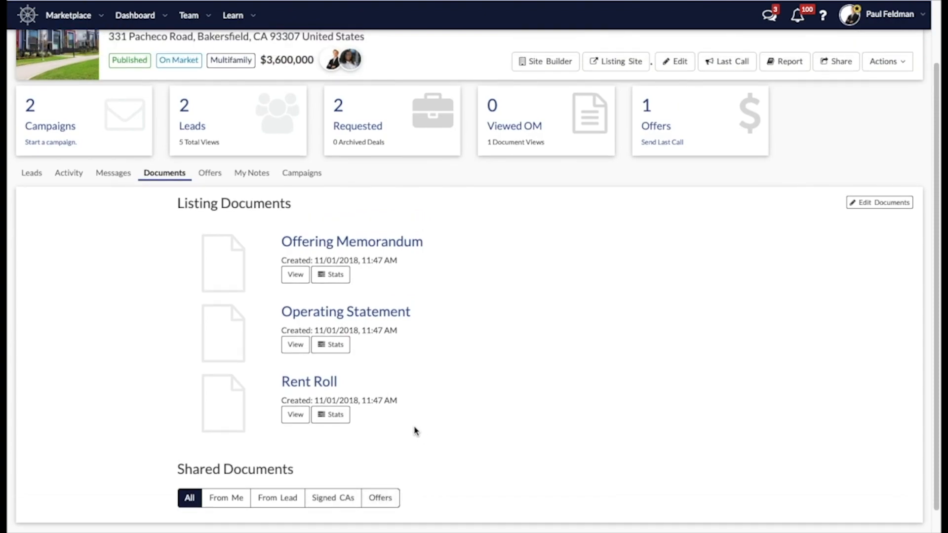
Check the offers received on the Pacheco Townhomes listing and its private notes section
click(222, 175)
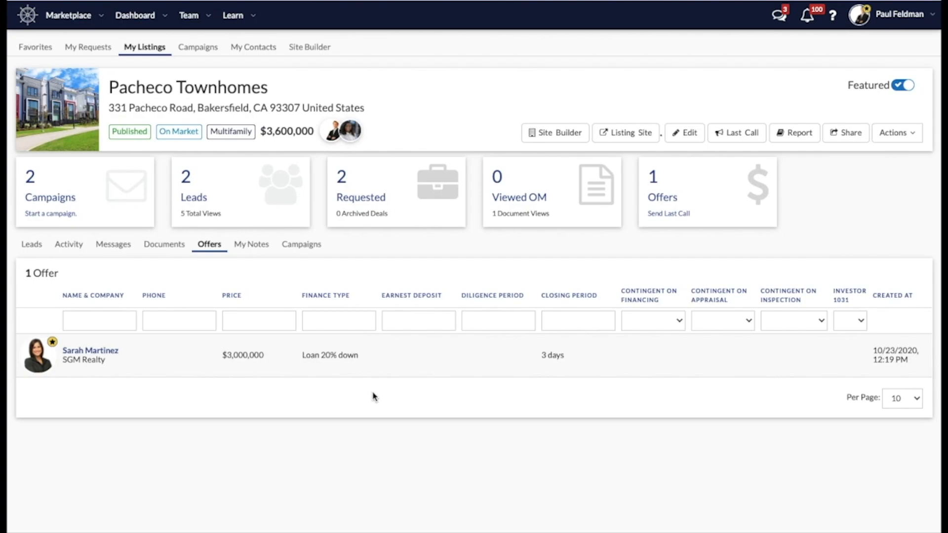
click(252, 248)
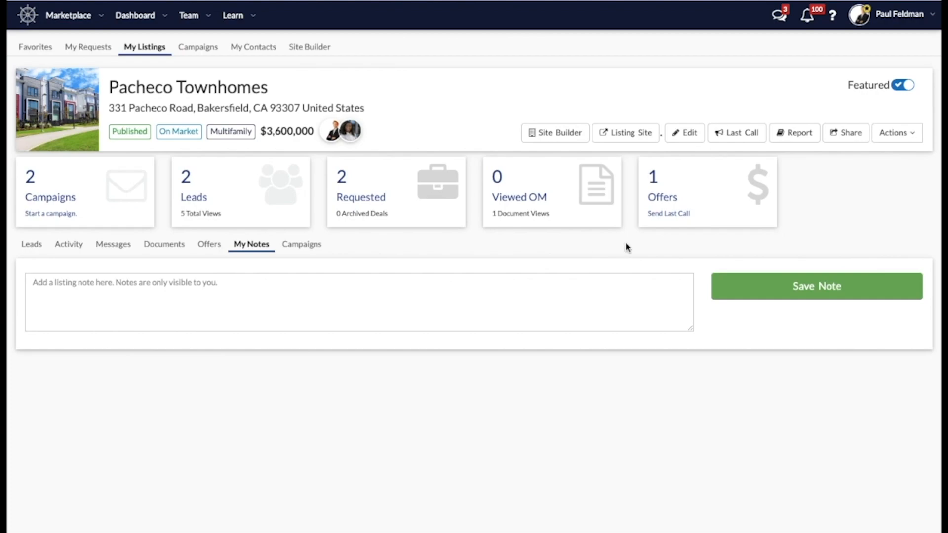
Open the listing for editing and look over its basic information, address and details fields
click(908, 138)
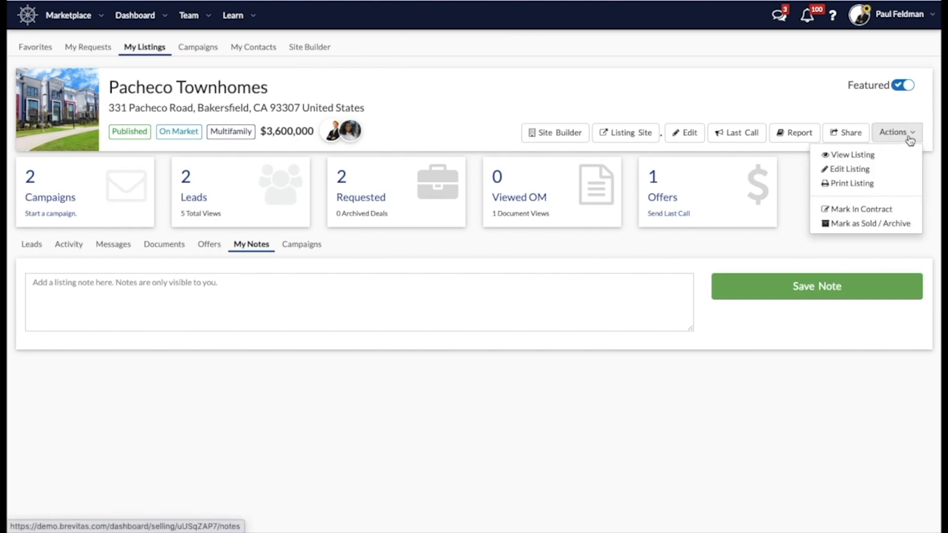
click(867, 169)
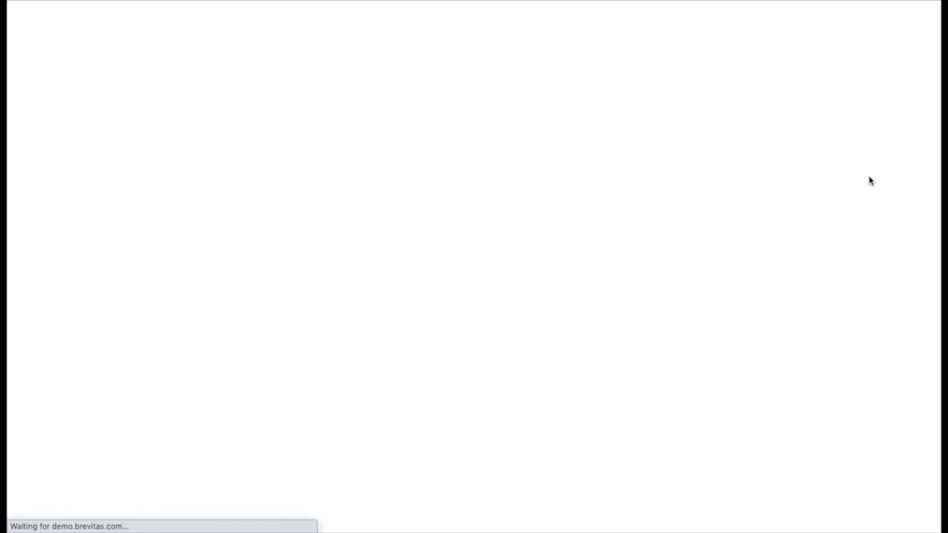
scroll(414, 262, down, 7)
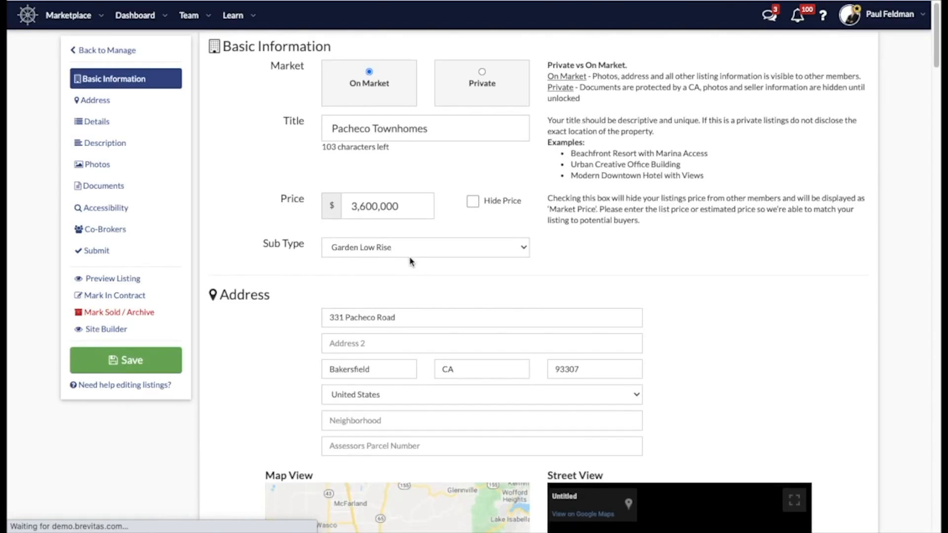
scroll(412, 251, down, 4)
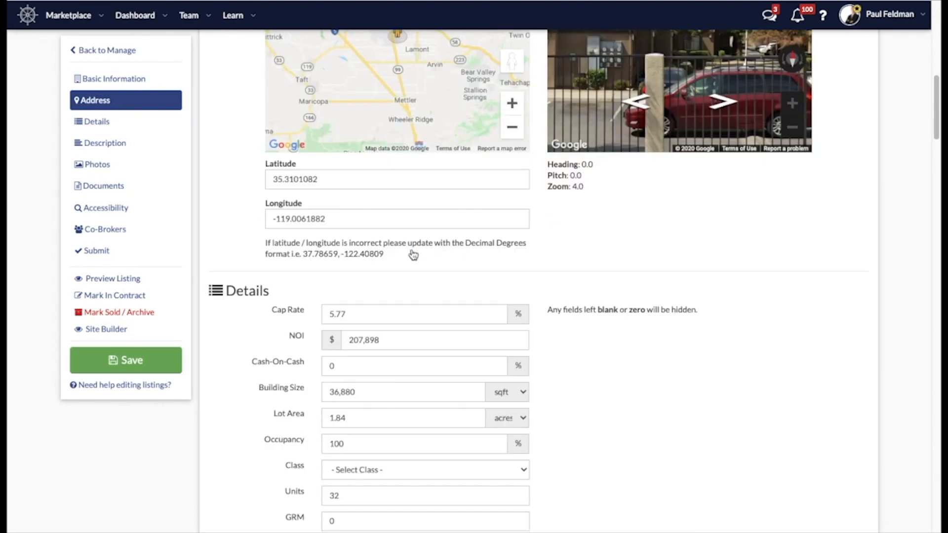
scroll(411, 250, up, 11)
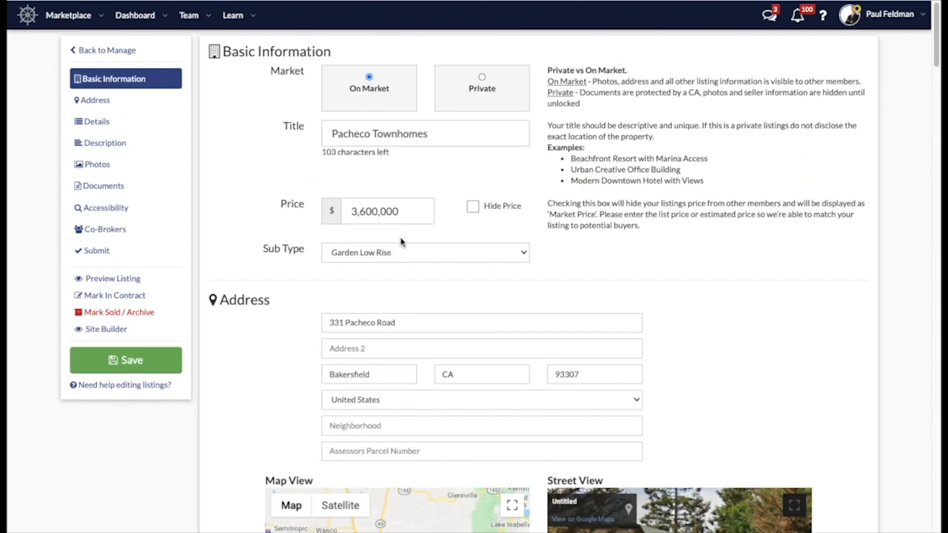
Return to the listing's management page and check the options for sharing it by email, social media and link
click(110, 51)
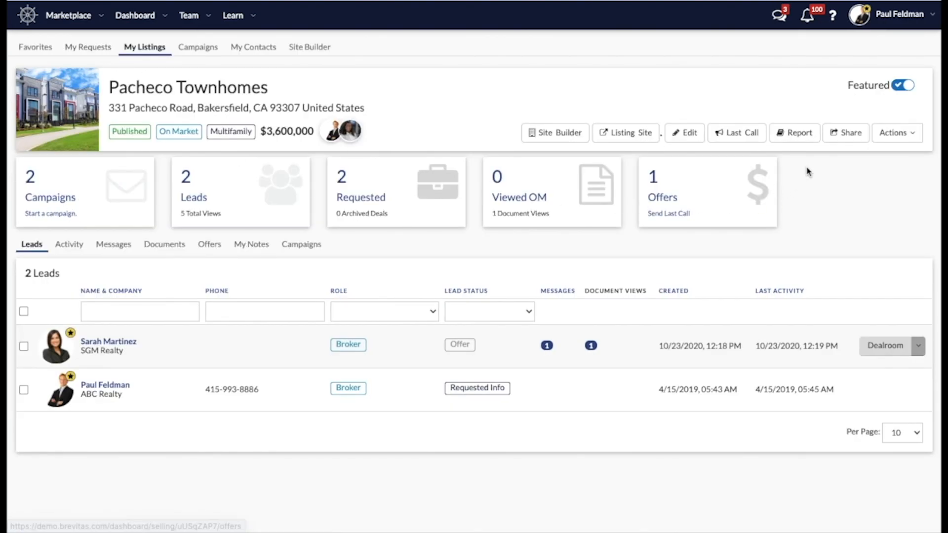
click(848, 139)
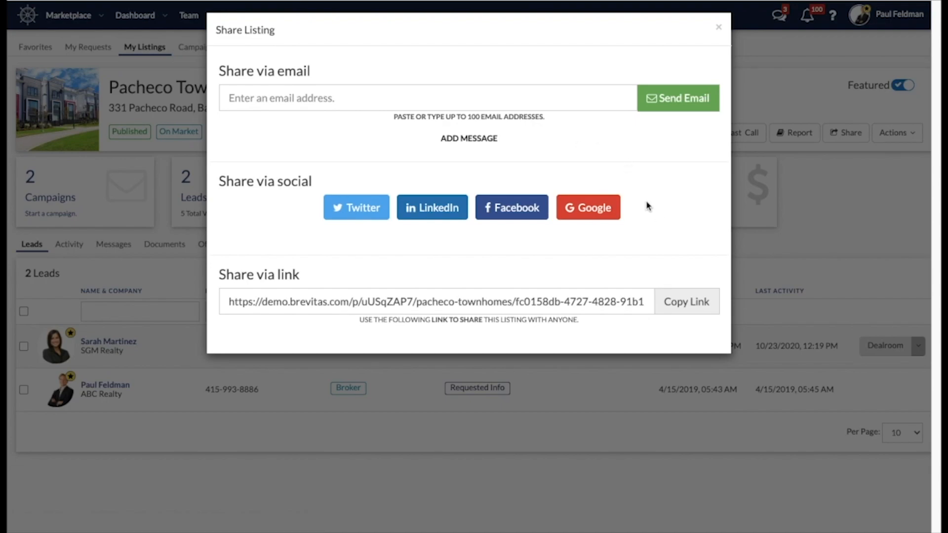
click(719, 29)
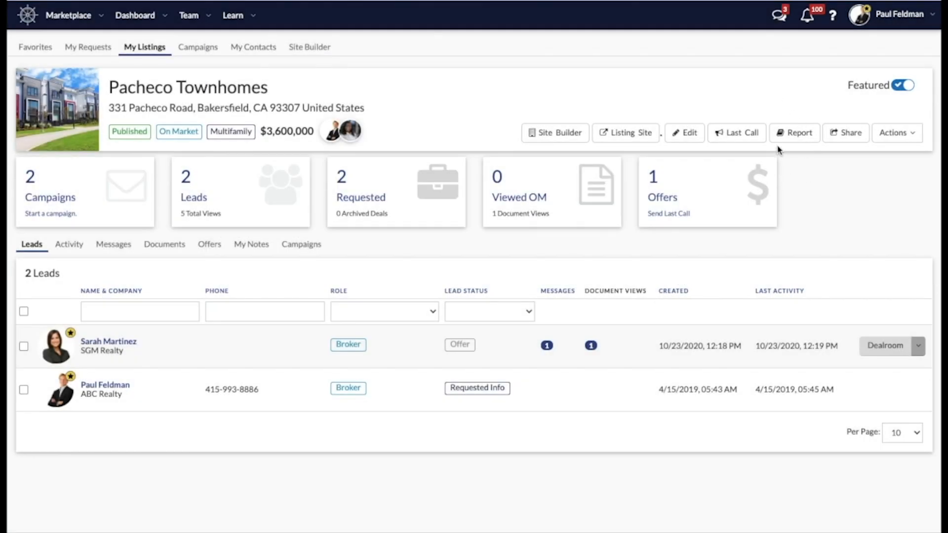
Generate a Web Report for the listing with all sections included and a 30 Days expiry, leaving the emails and message blank
click(795, 133)
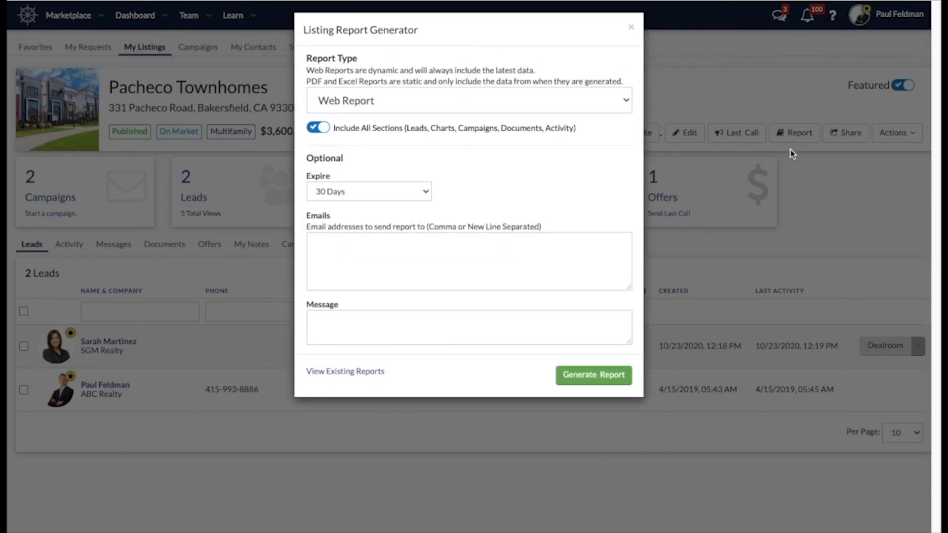
click(600, 105)
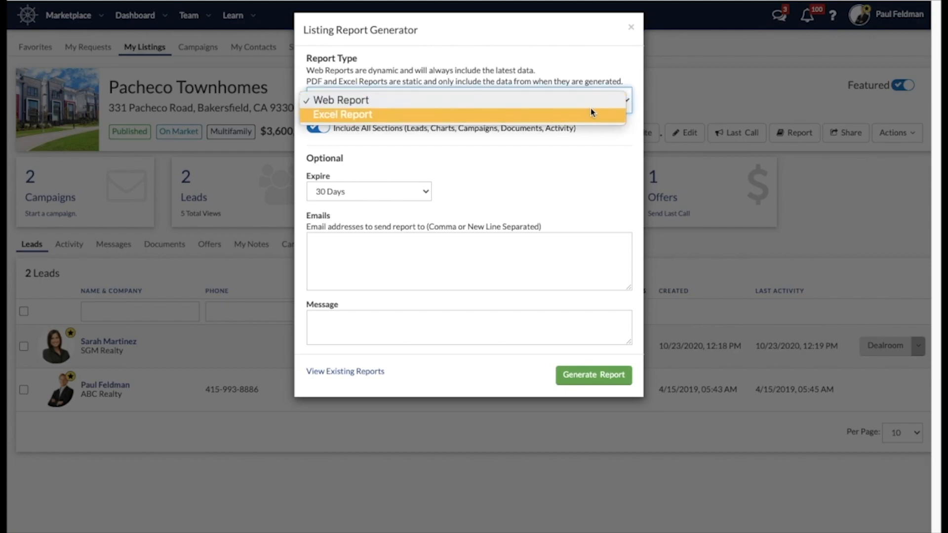
click(601, 99)
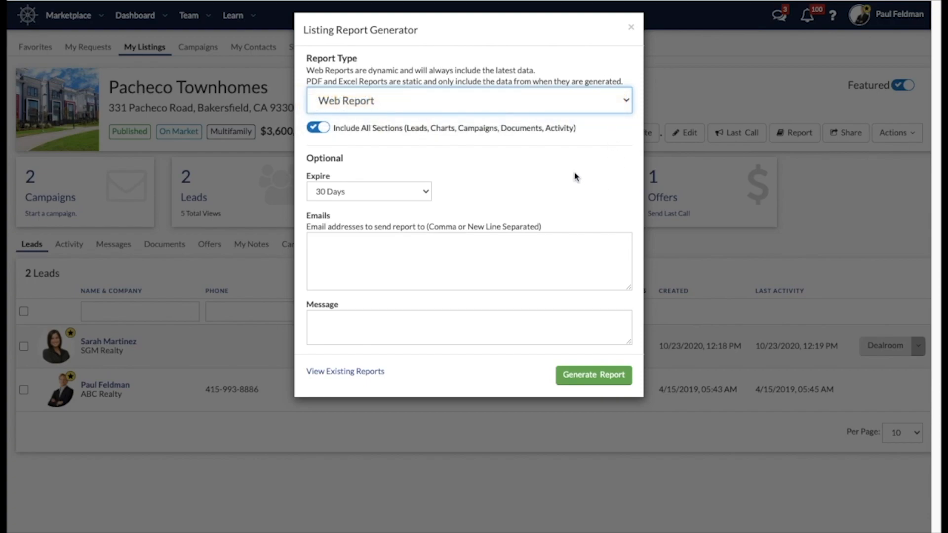
click(317, 128)
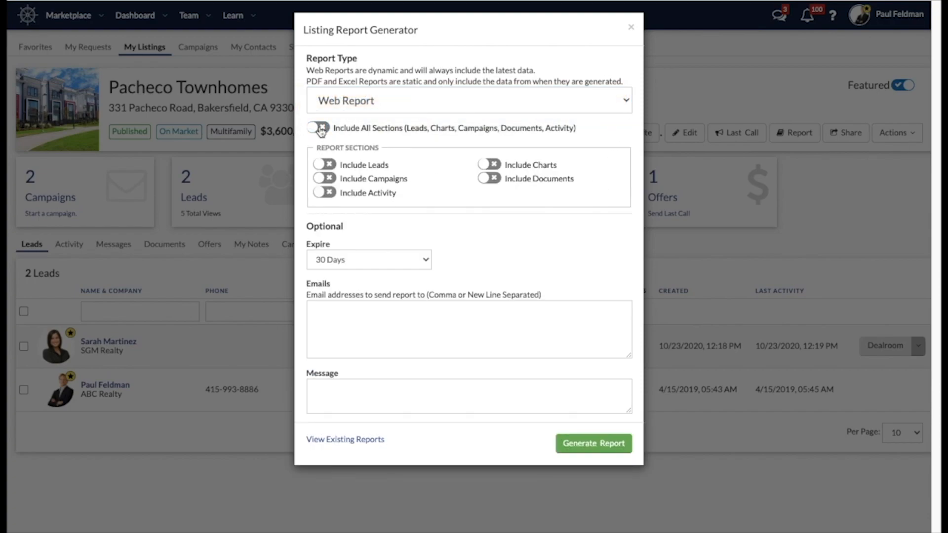
click(321, 129)
click(421, 198)
click(419, 192)
click(432, 255)
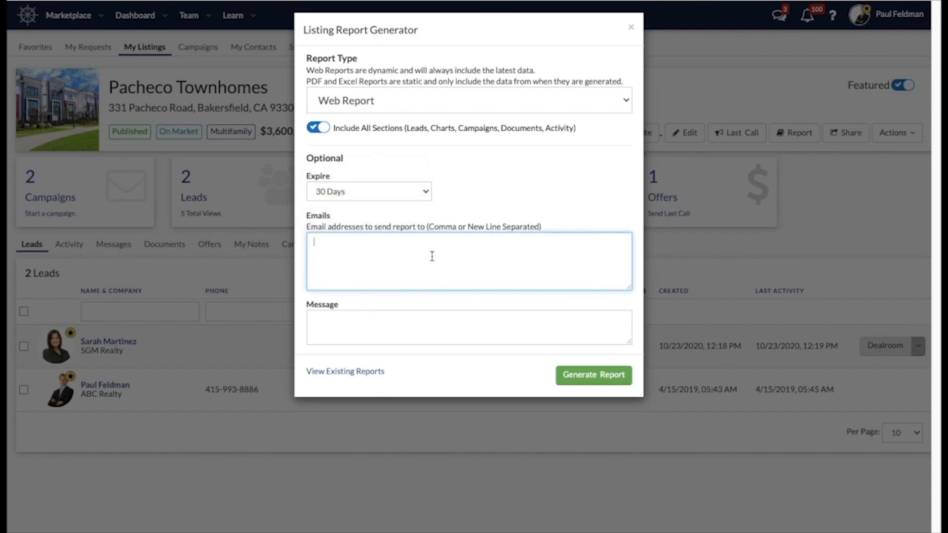
click(392, 324)
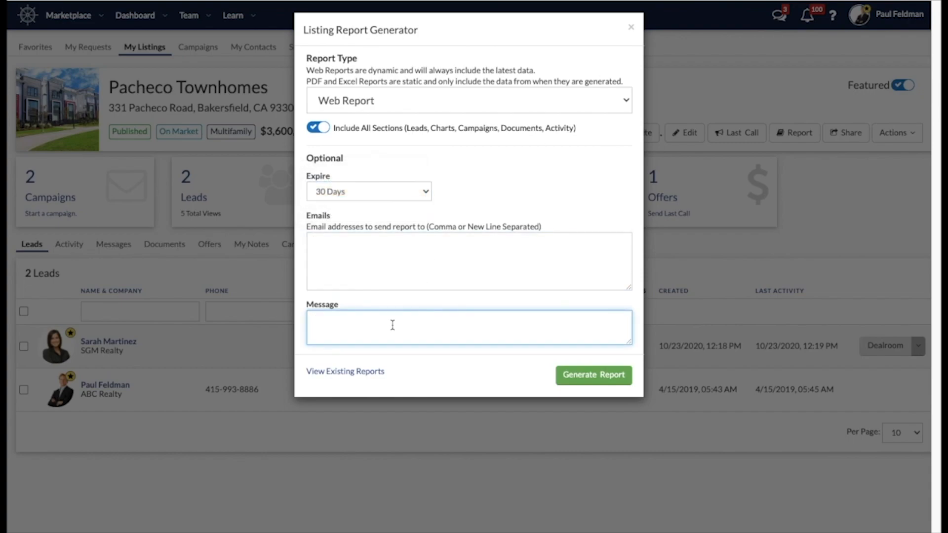
click(593, 374)
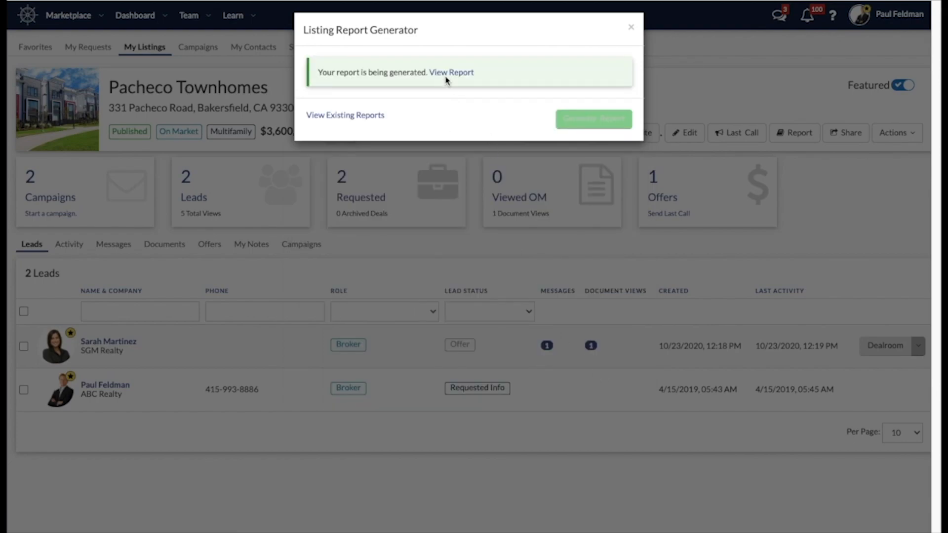
Review the generated report's leads, views and information requests chart, campaigns and documents, and close the report generator
click(446, 79)
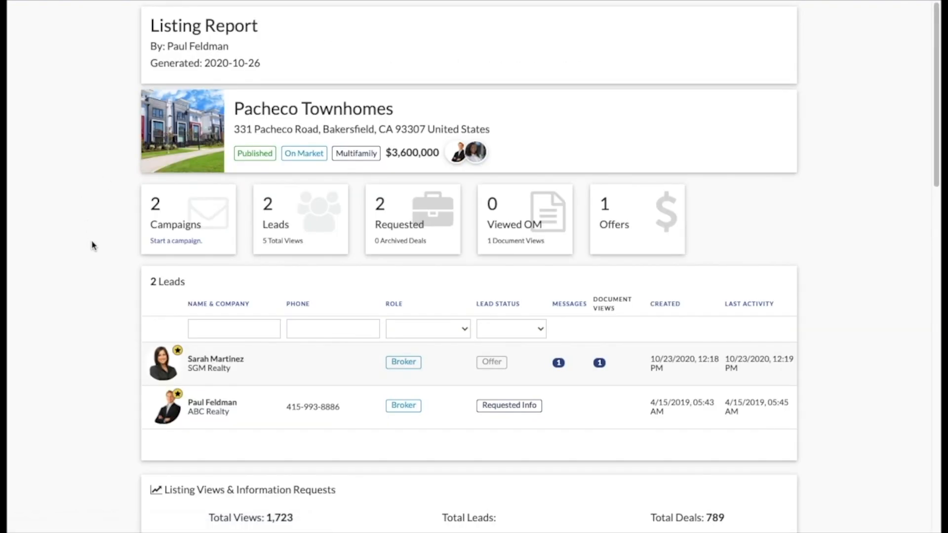
scroll(109, 254, down, 3)
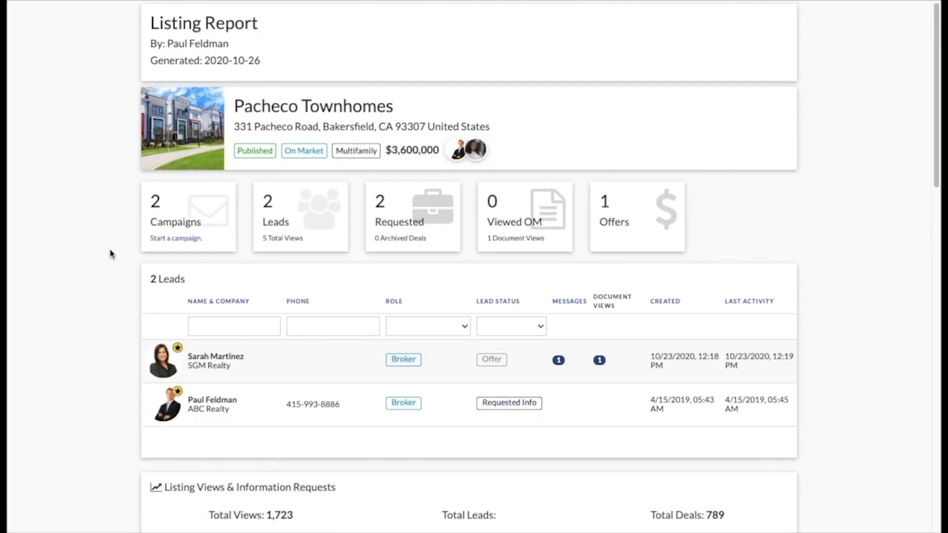
scroll(110, 253, down, 3)
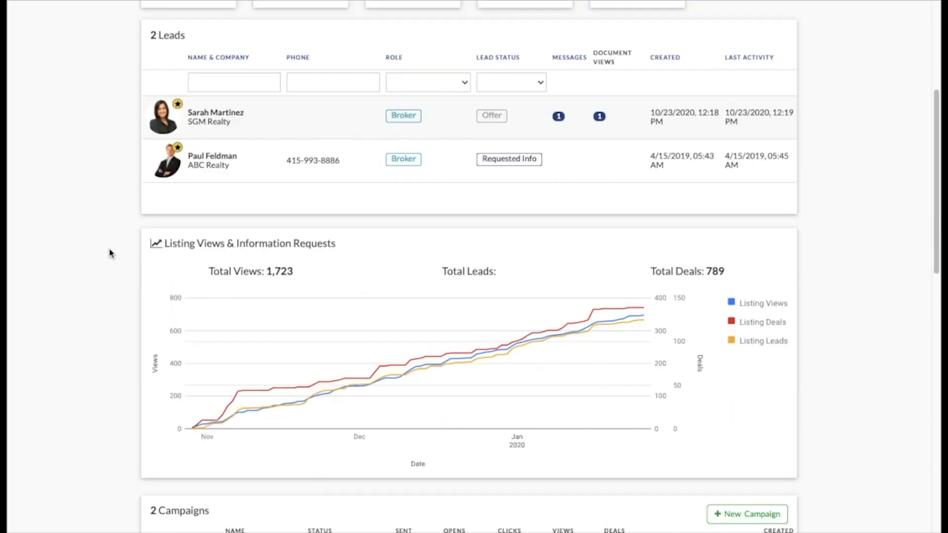
scroll(112, 254, down, 3)
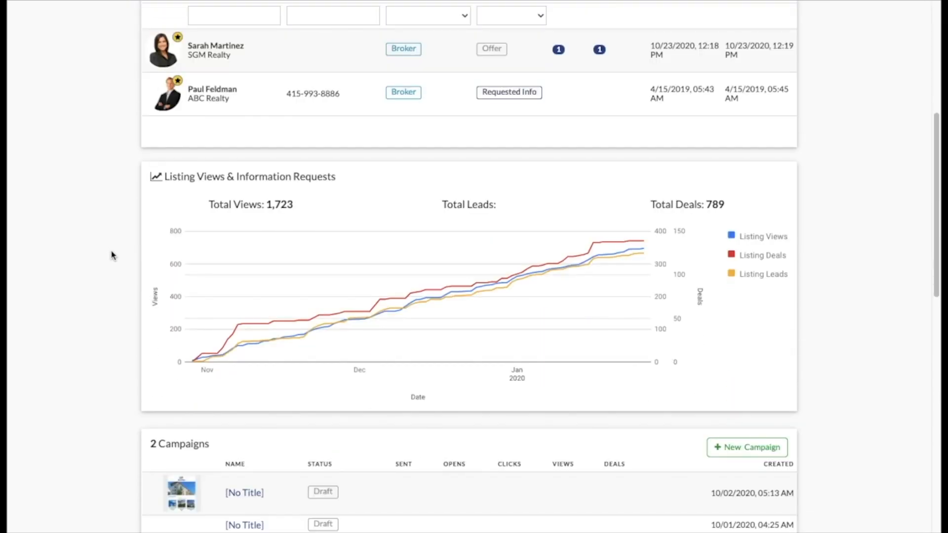
scroll(118, 302, down, 2)
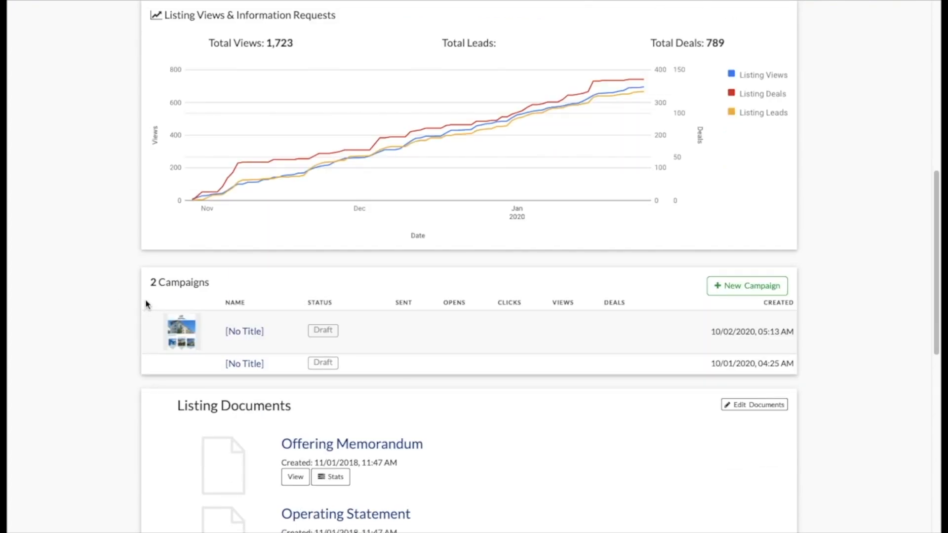
scroll(145, 304, down, 5)
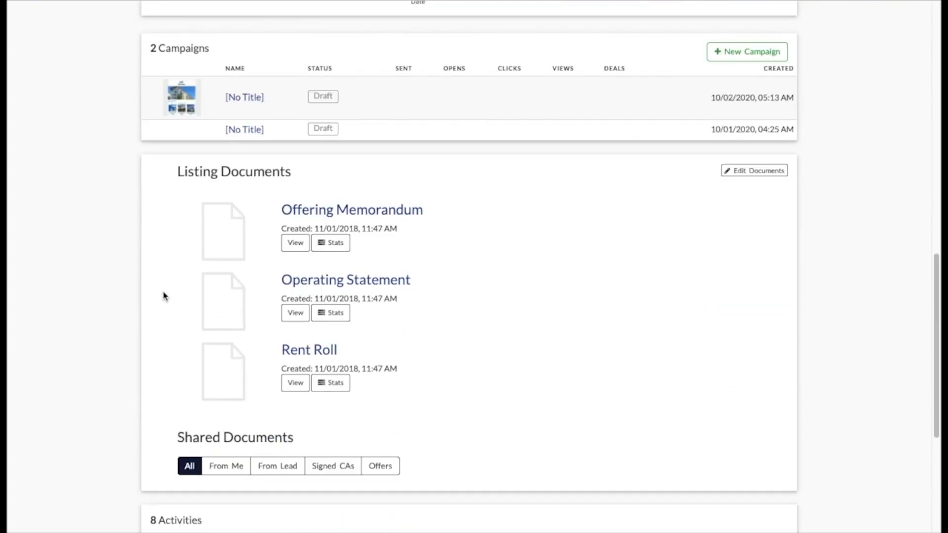
scroll(163, 296, up, 15)
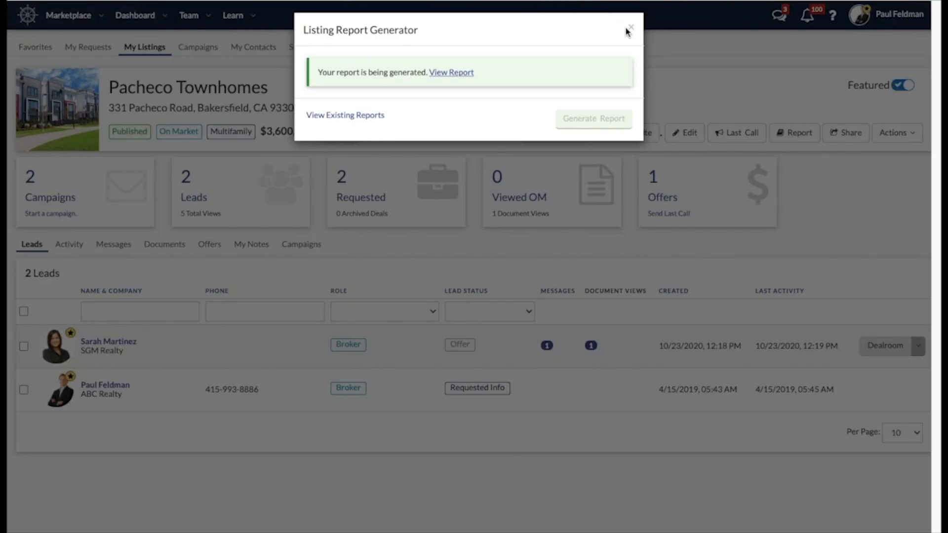
click(629, 28)
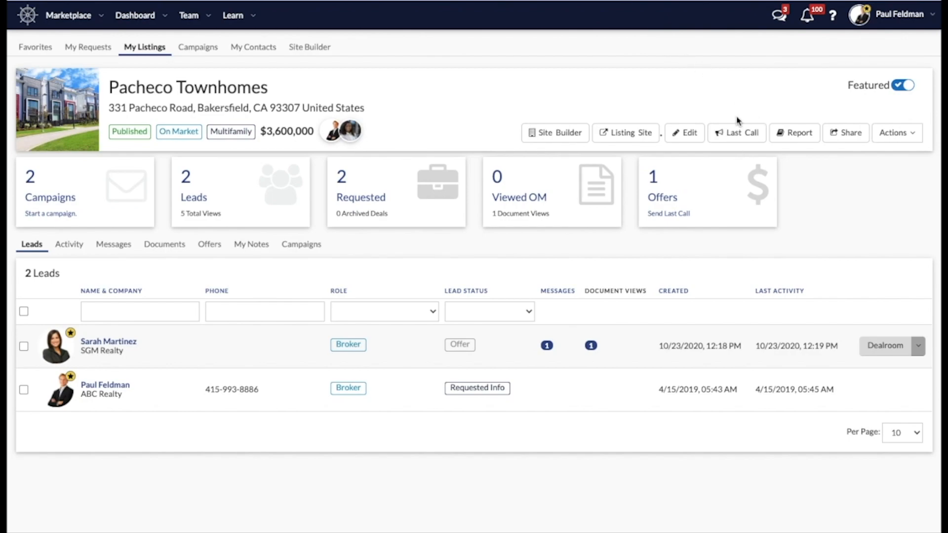
Examine the Last Call email's subject, message field and preview, and close it without sending
click(736, 133)
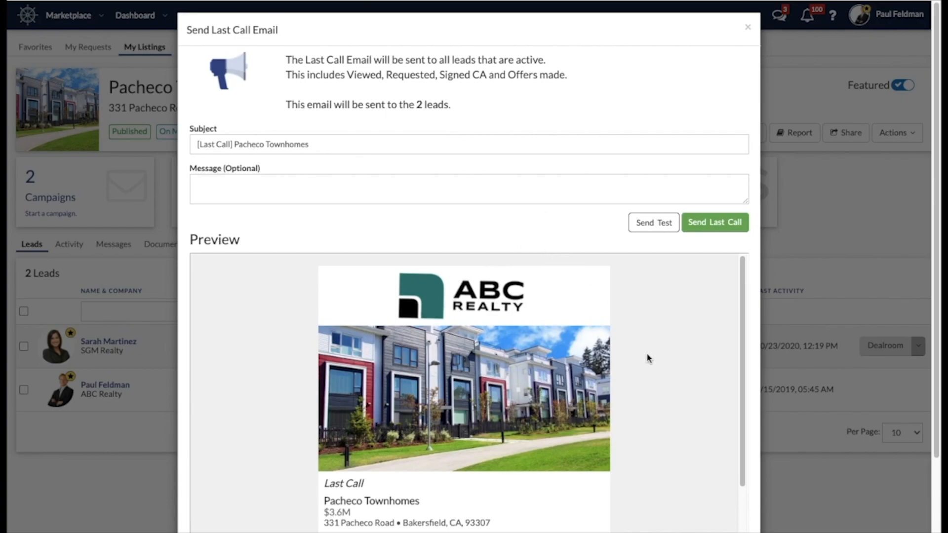
scroll(641, 360, down, 3)
scroll(640, 360, up, 3)
scroll(544, 139, down, 1)
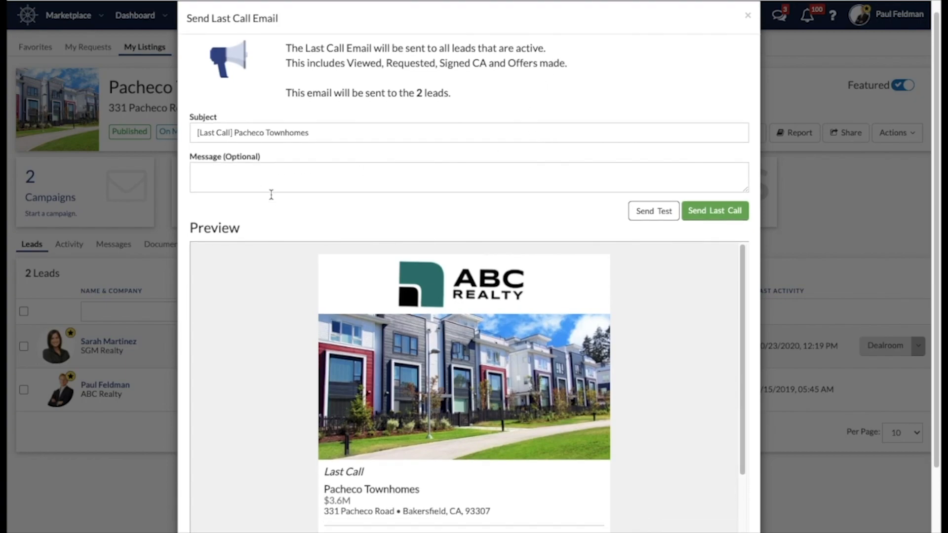
scroll(637, 365, down, 4)
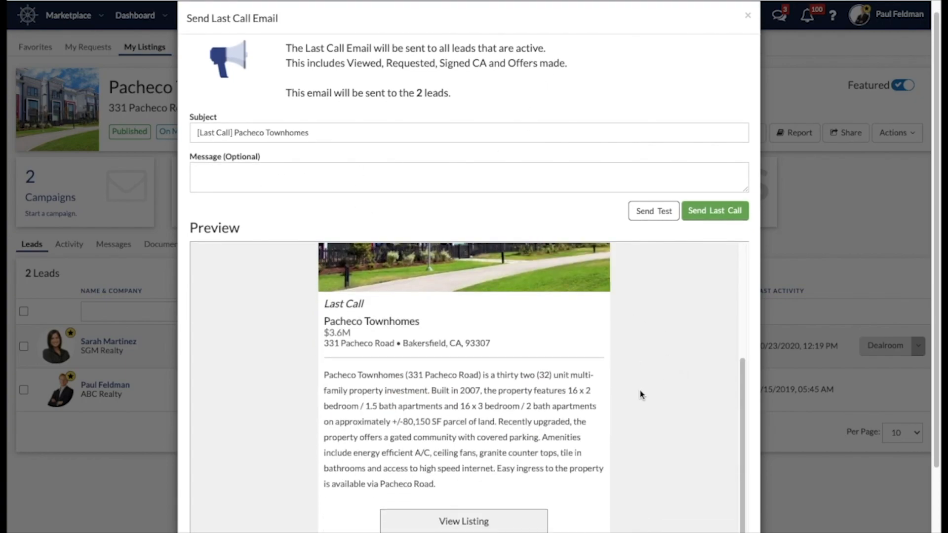
scroll(635, 396, down, 3)
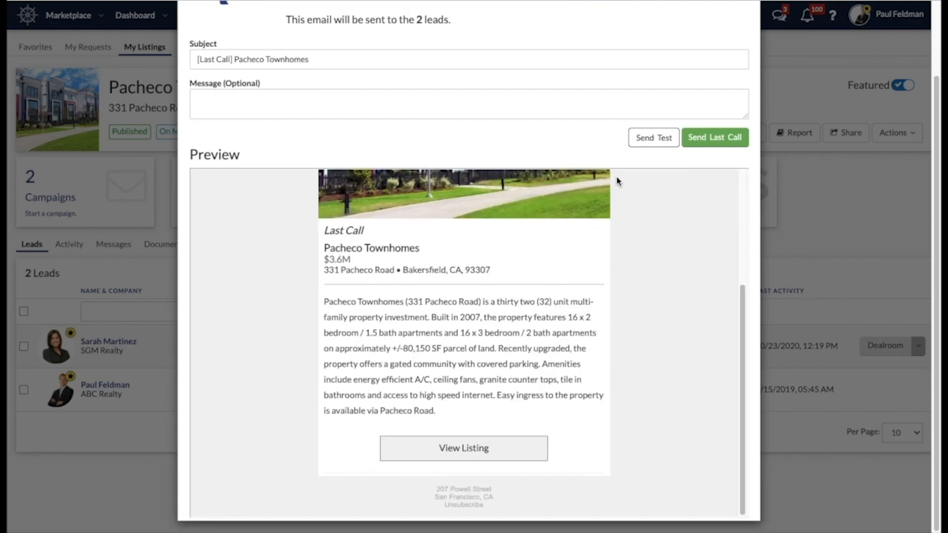
scroll(703, 262, up, 7)
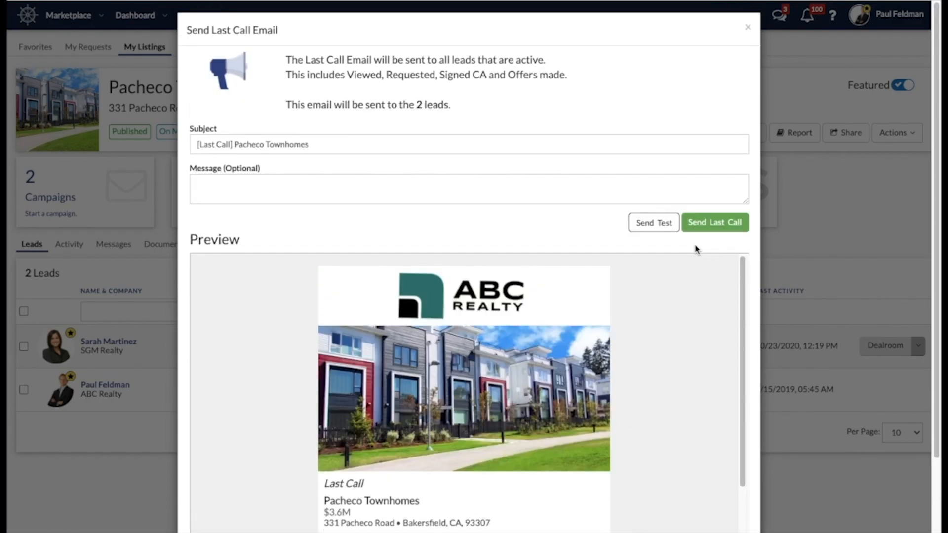
click(747, 27)
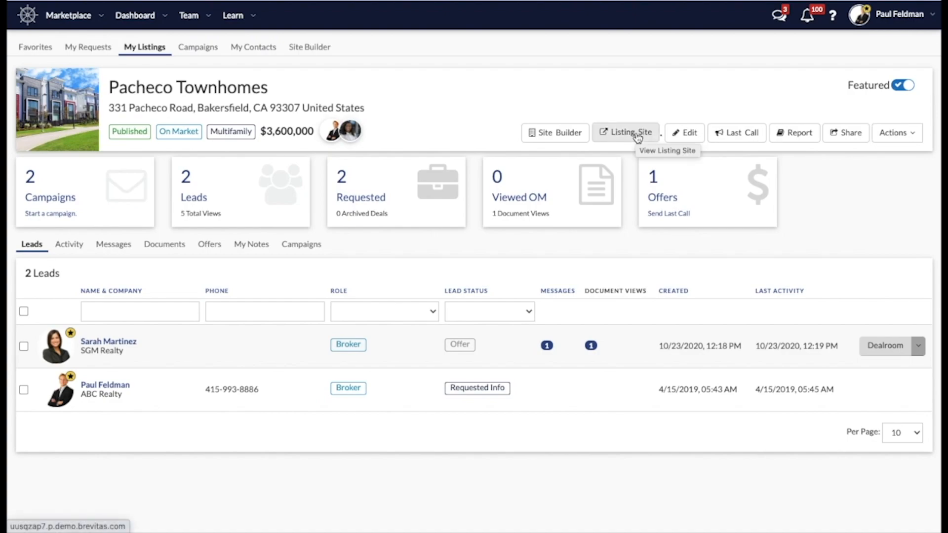
Open the listing in Site Builder and examine the preview of its property website
click(571, 135)
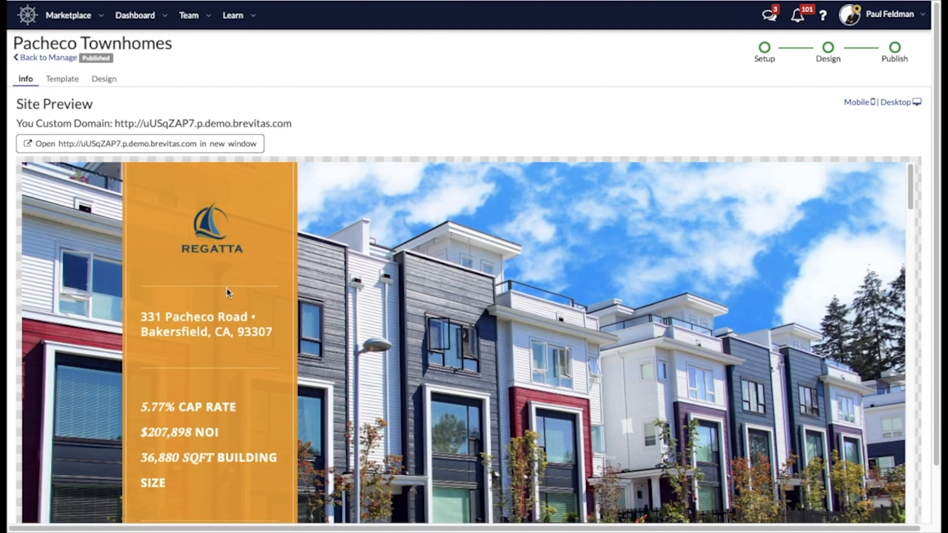
scroll(568, 353, down, 2)
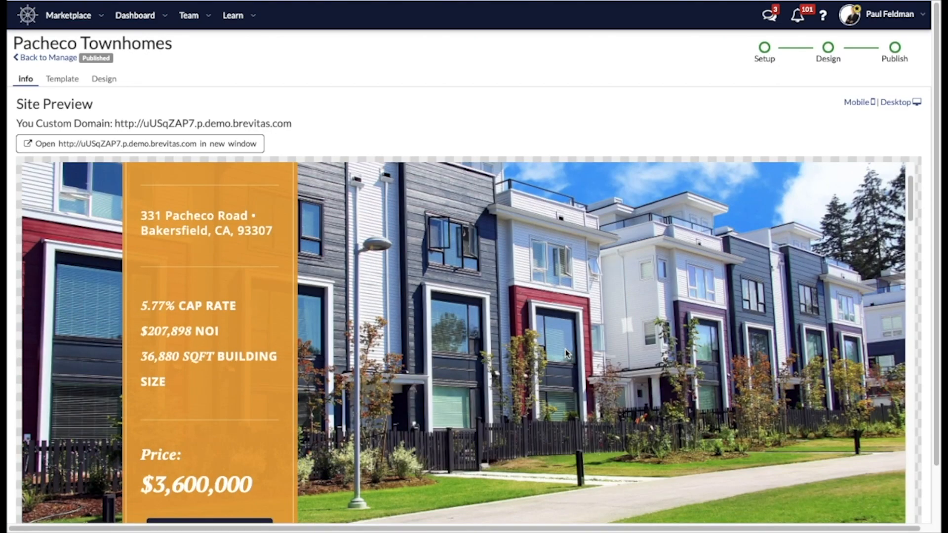
scroll(562, 354, down, 2)
scroll(559, 360, up, 4)
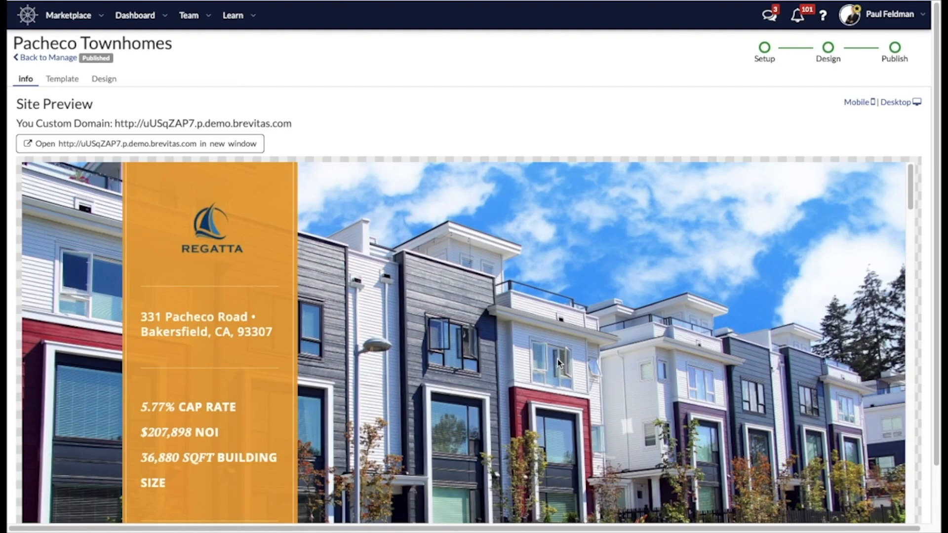
scroll(548, 348, down, 1)
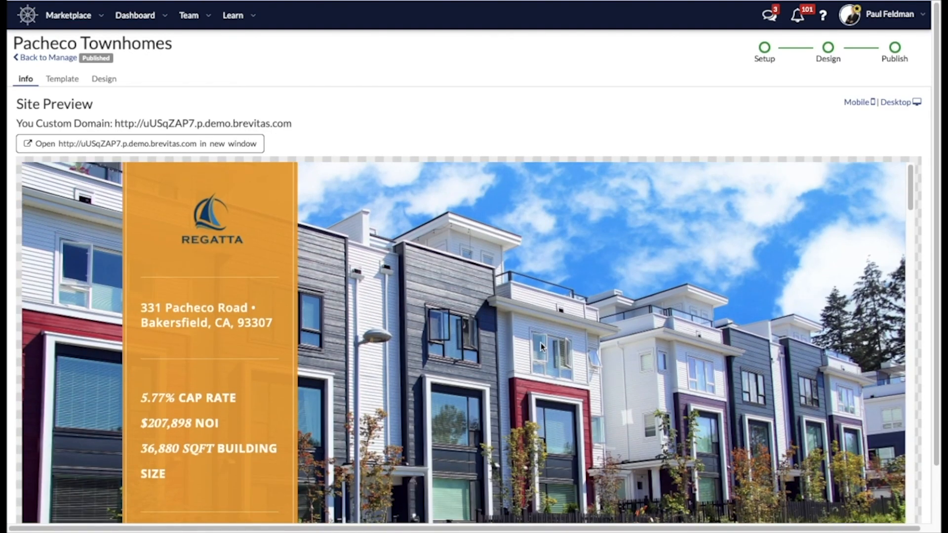
Browse the available property website templates and choose the Villa template for the Pacheco Townhomes site
scroll(495, 332, down, 5)
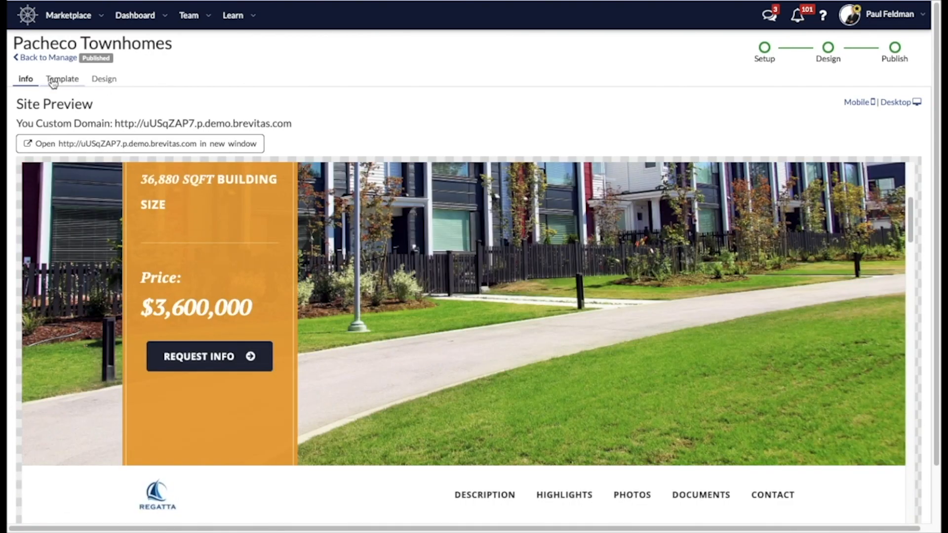
click(54, 80)
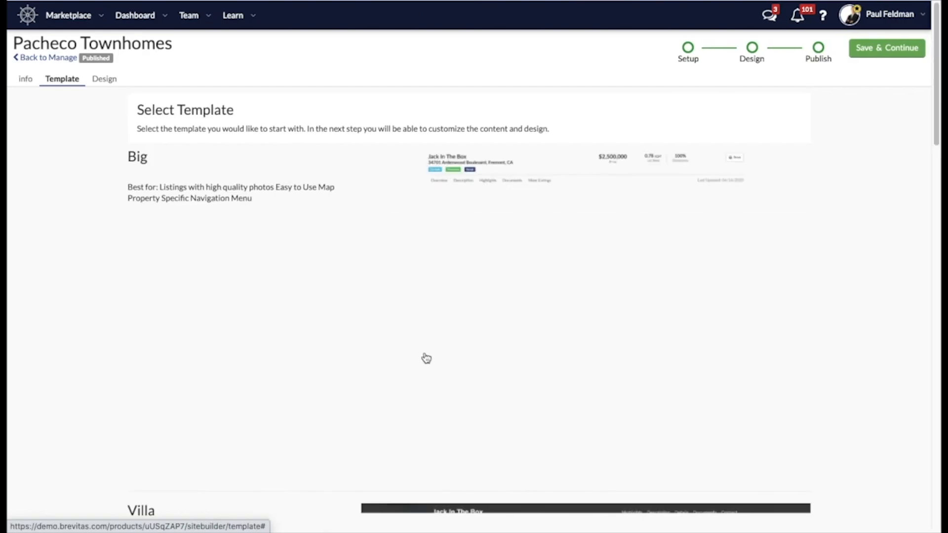
scroll(446, 323, down, 3)
scroll(470, 323, down, 12)
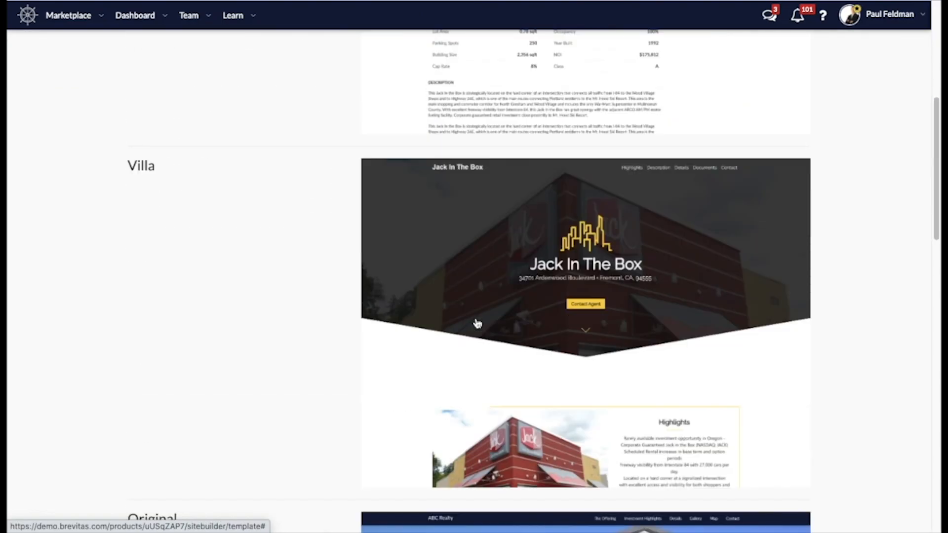
scroll(594, 343, down, 5)
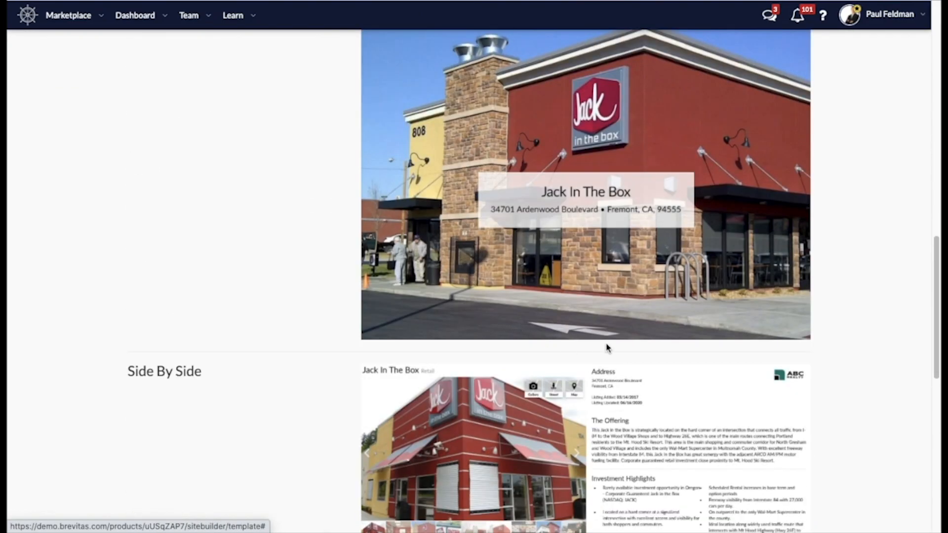
scroll(602, 342, down, 8)
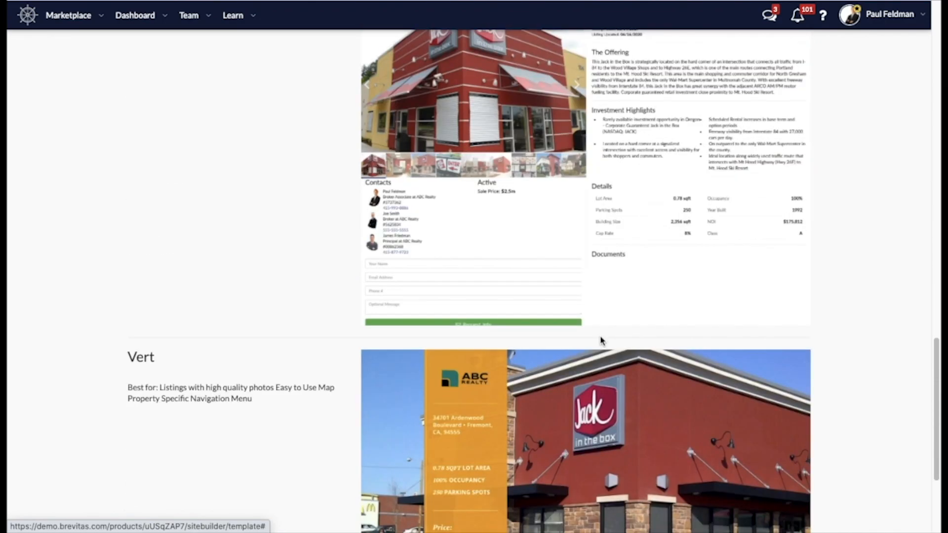
scroll(512, 267, up, 13)
scroll(512, 266, up, 5)
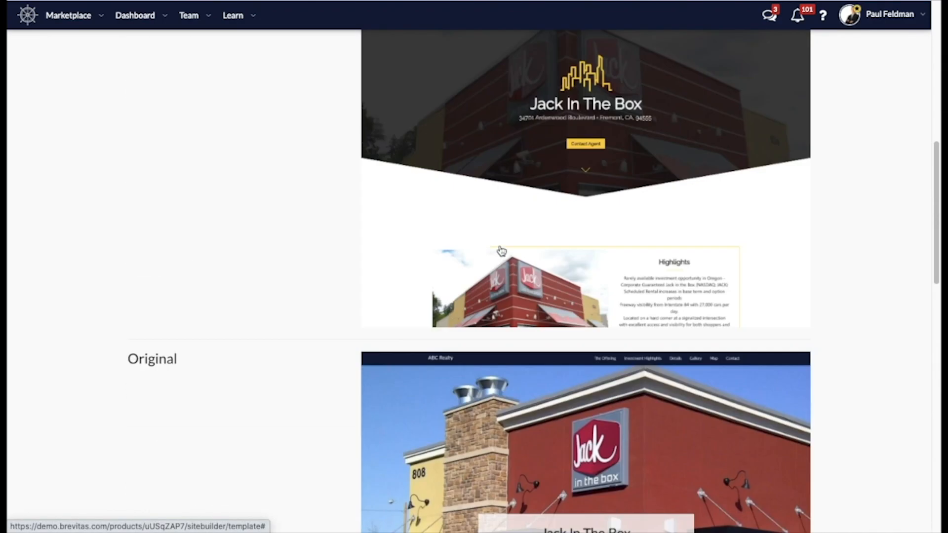
click(502, 249)
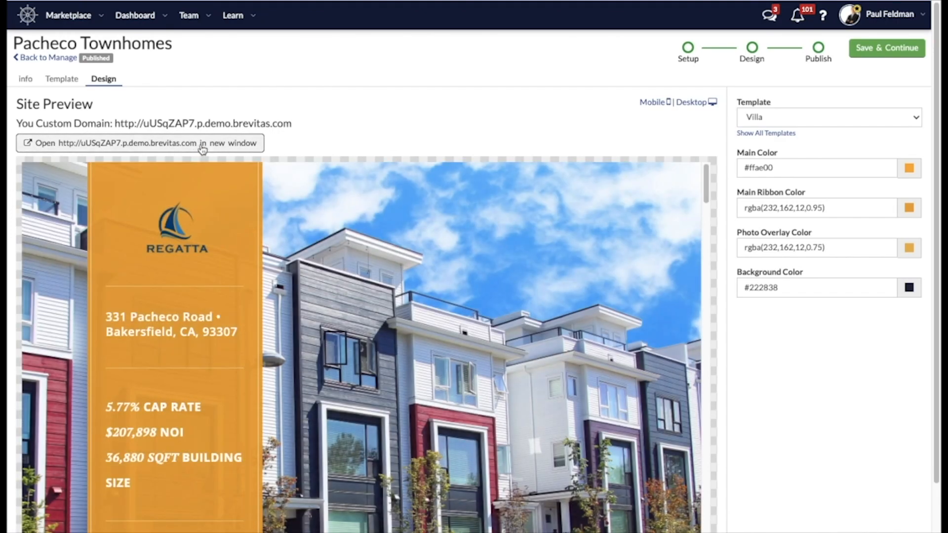
Examine the site preview from the description and highlights through the photos, documents, contact form and map
scroll(456, 306, down, 3)
scroll(456, 306, down, 10)
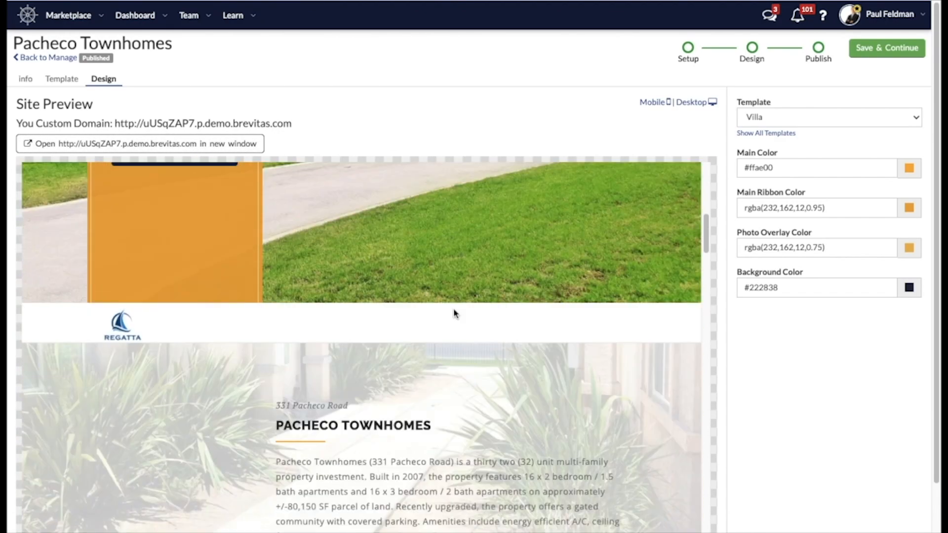
scroll(453, 312, down, 15)
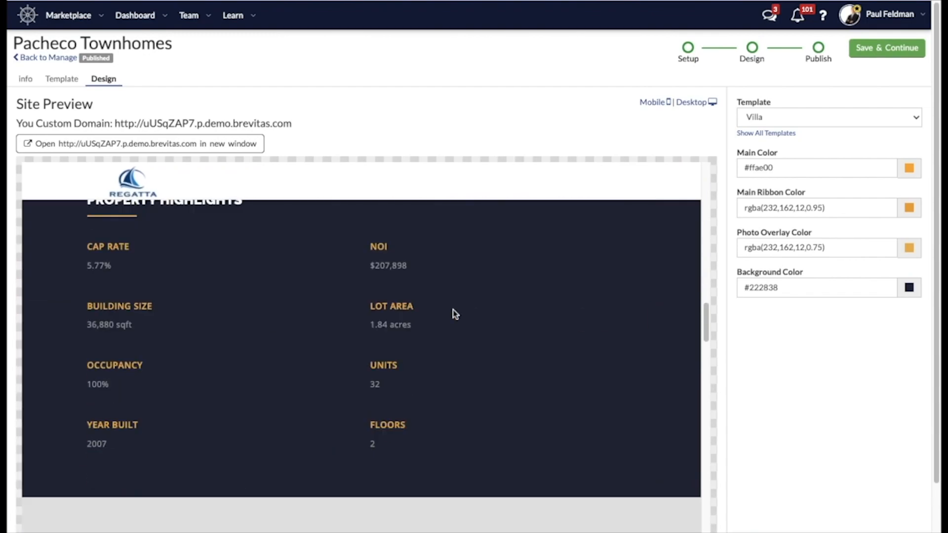
scroll(453, 312, down, 1)
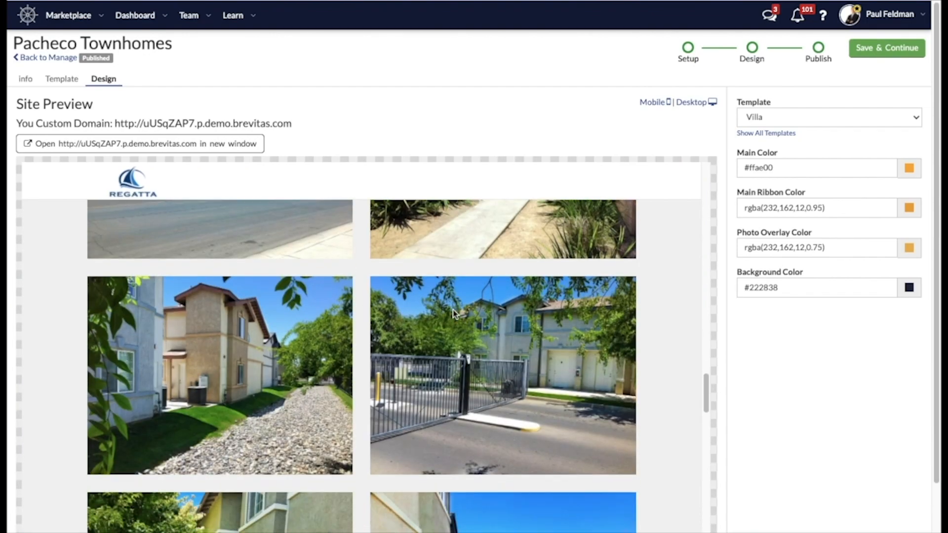
scroll(451, 313, up, 8)
scroll(464, 332, down, 7)
scroll(493, 355, down, 10)
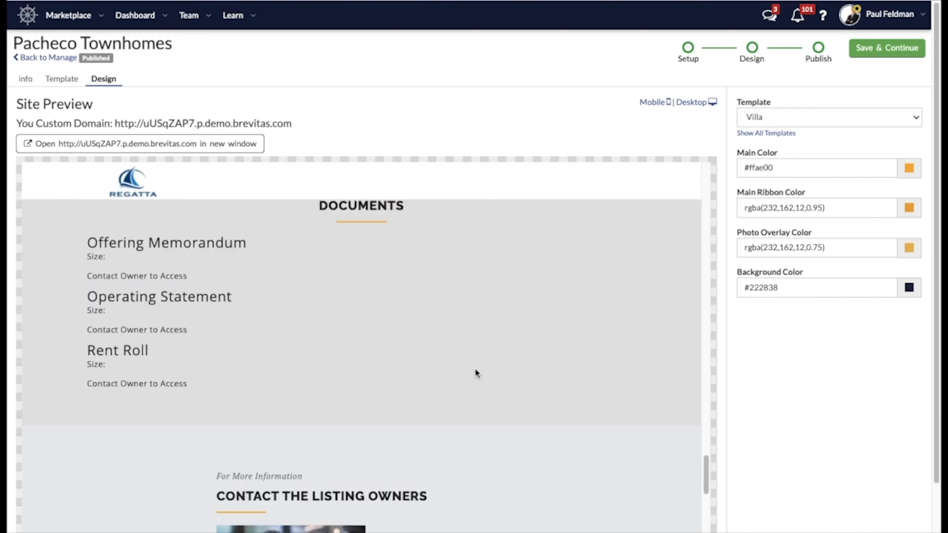
scroll(518, 365, down, 5)
scroll(635, 320, down, 1)
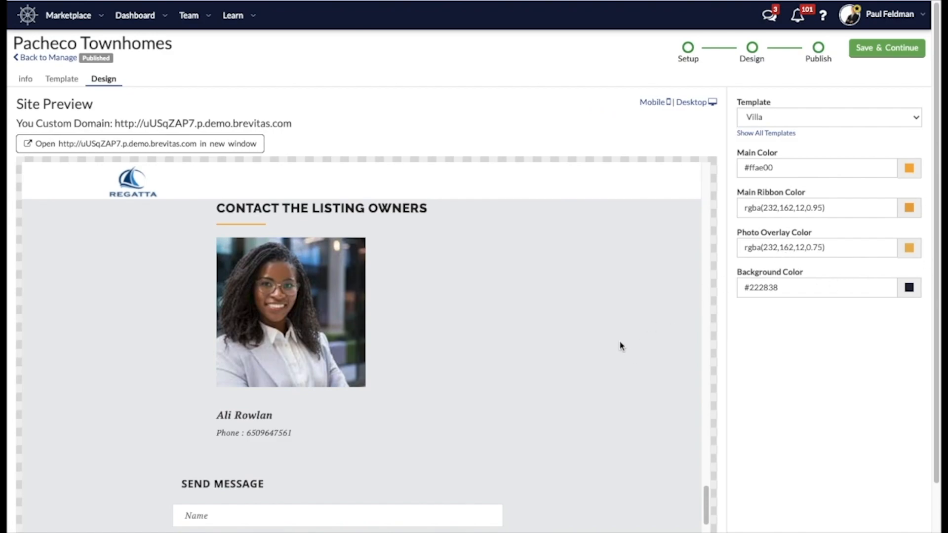
scroll(621, 345, down, 8)
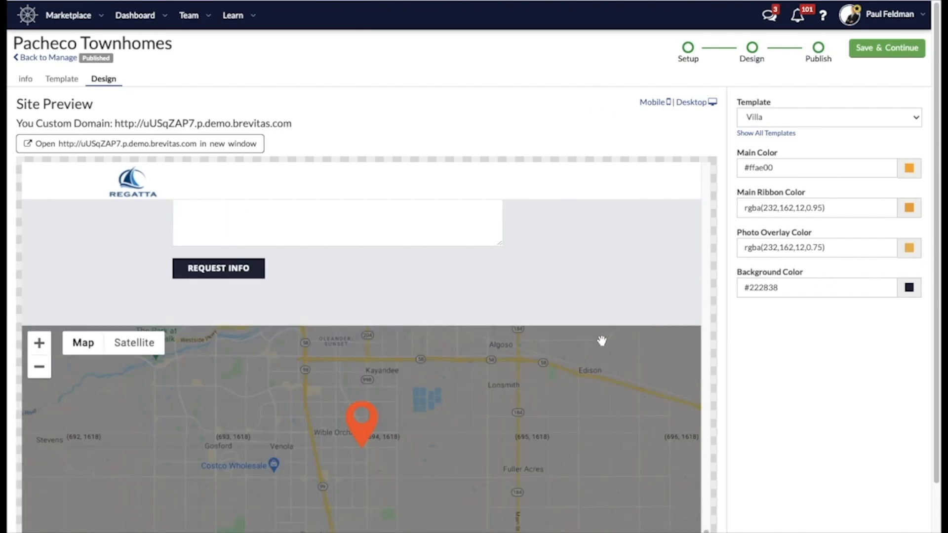
scroll(601, 340, up, 20)
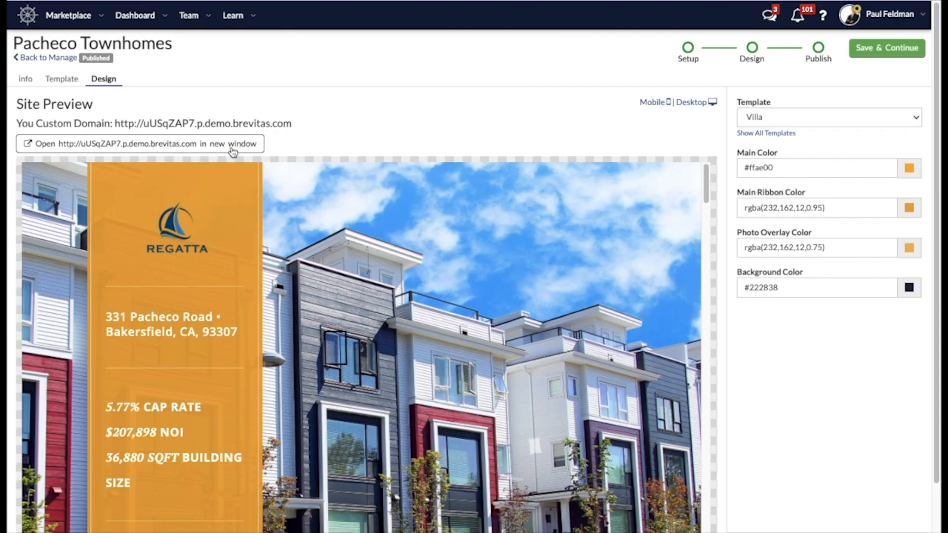
Open the property website in a new window and examine its cover, description and property highlights
click(232, 148)
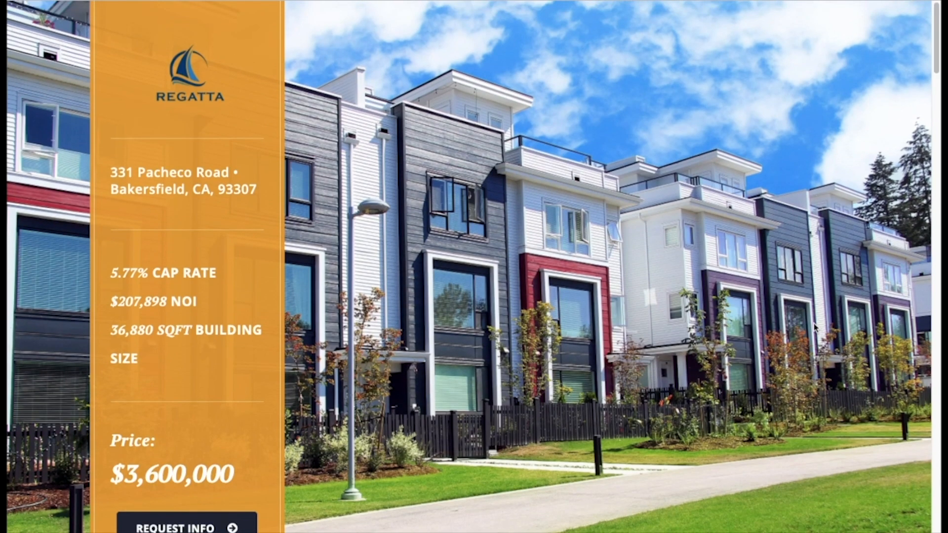
scroll(789, 326, down, 6)
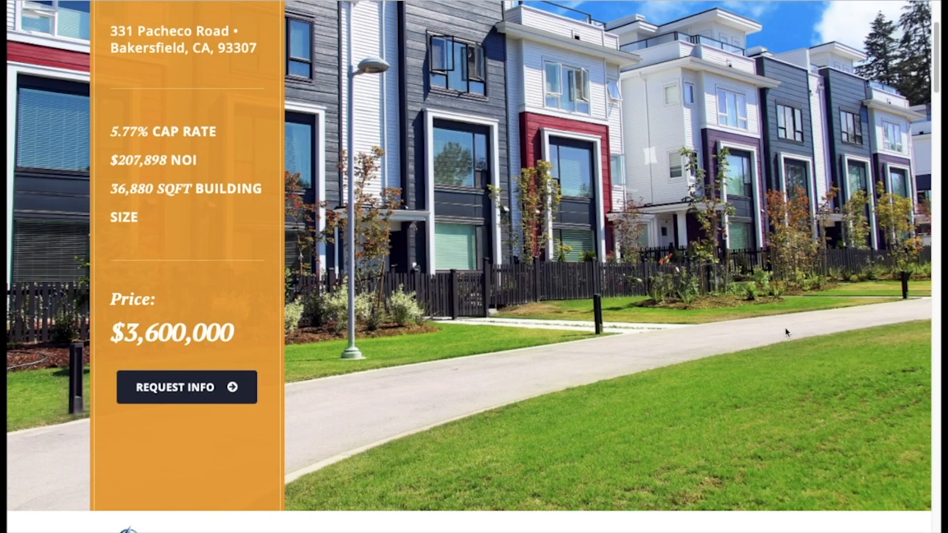
scroll(685, 326, down, 5)
scroll(677, 326, down, 3)
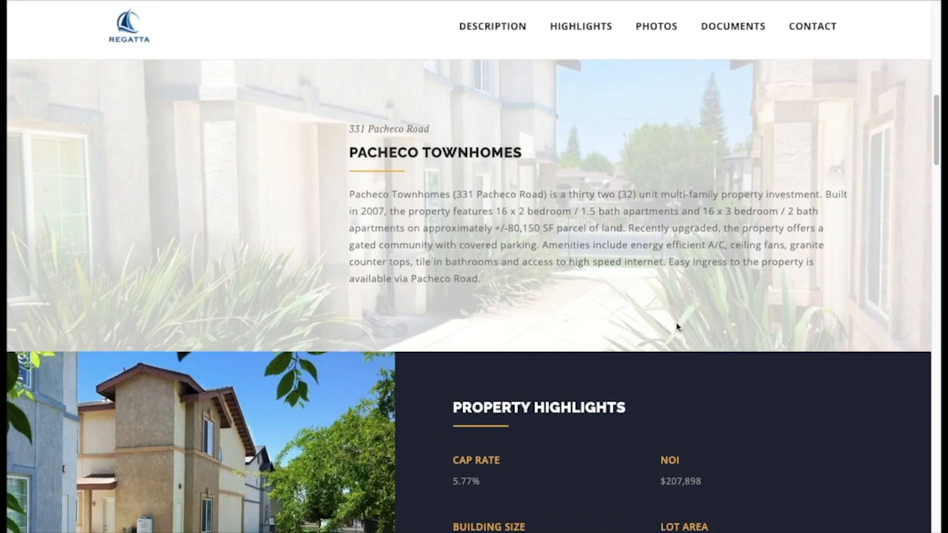
scroll(677, 326, down, 1)
scroll(680, 326, down, 5)
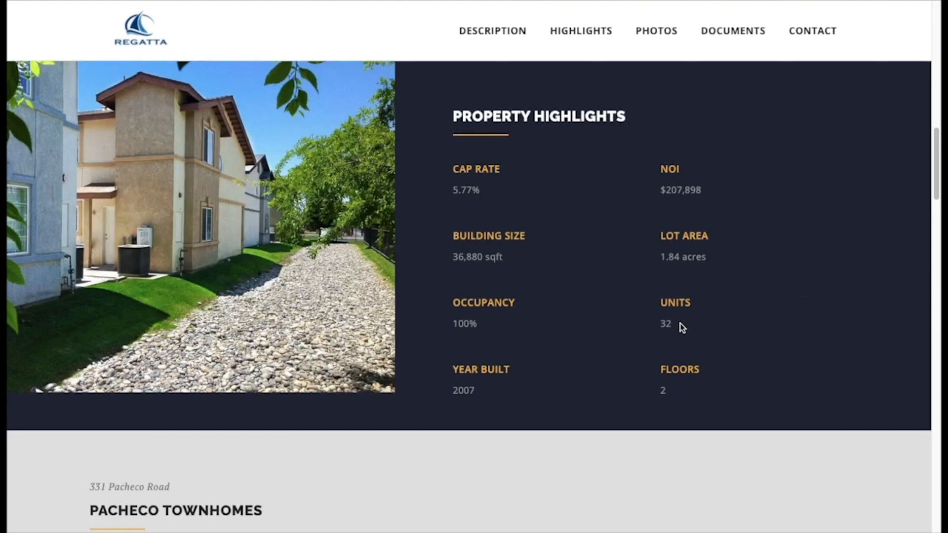
scroll(682, 327, down, 2)
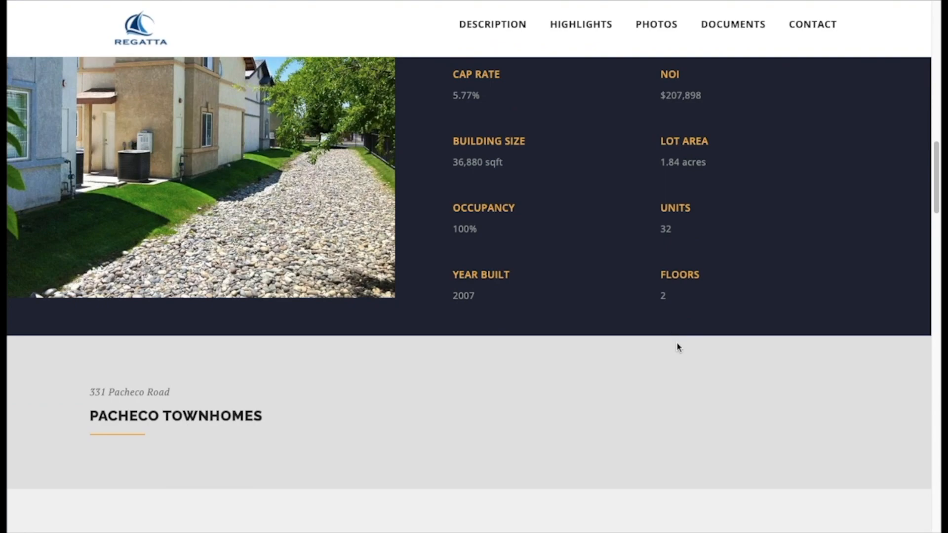
scroll(672, 347, up, 3)
scroll(673, 343, down, 3)
scroll(671, 346, down, 4)
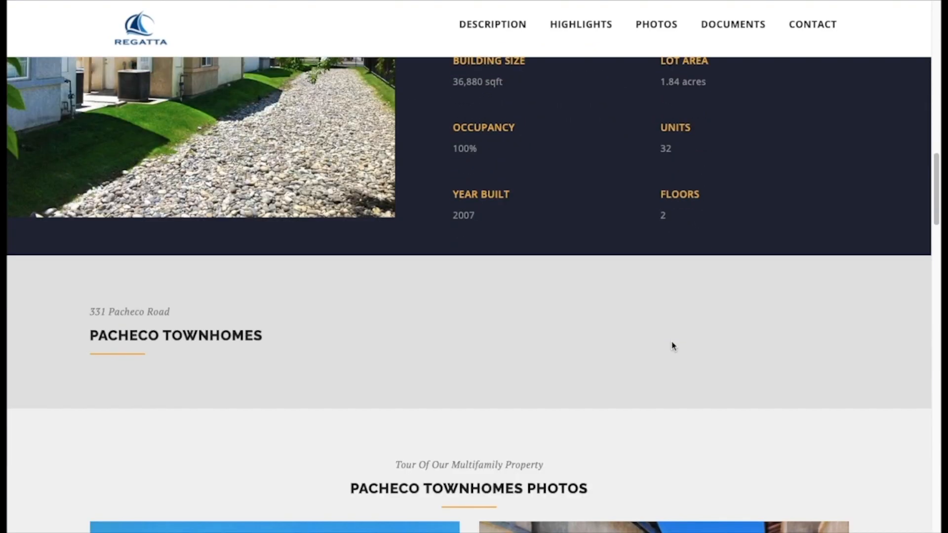
Review the website's photos, documents and contact section, and go back to the Site Builder
scroll(671, 345, down, 7)
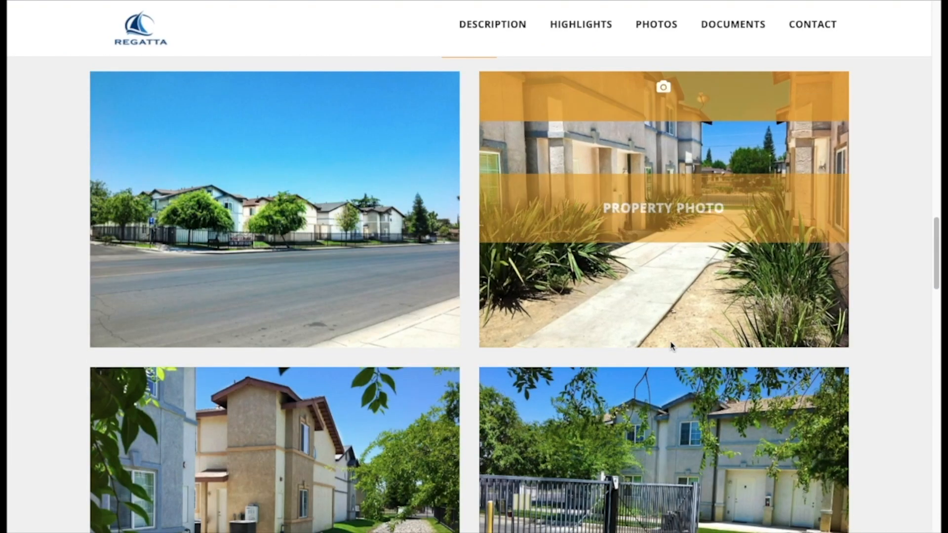
scroll(745, 380, up, 3)
scroll(874, 375, down, 3)
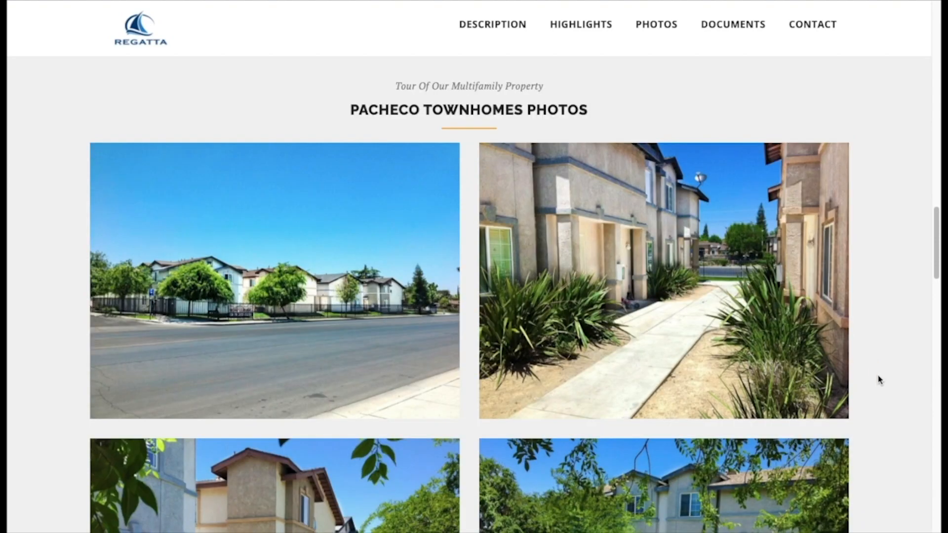
scroll(877, 380, down, 9)
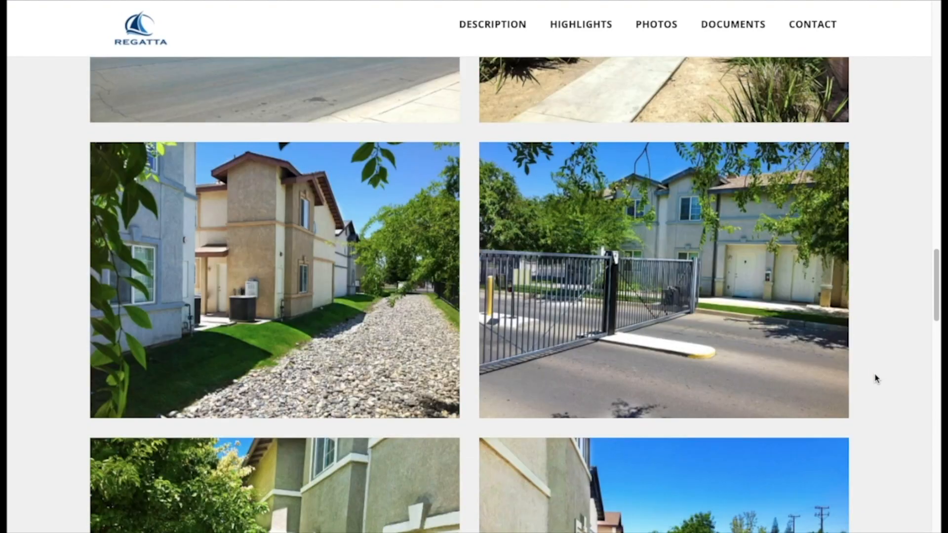
scroll(874, 378, down, 20)
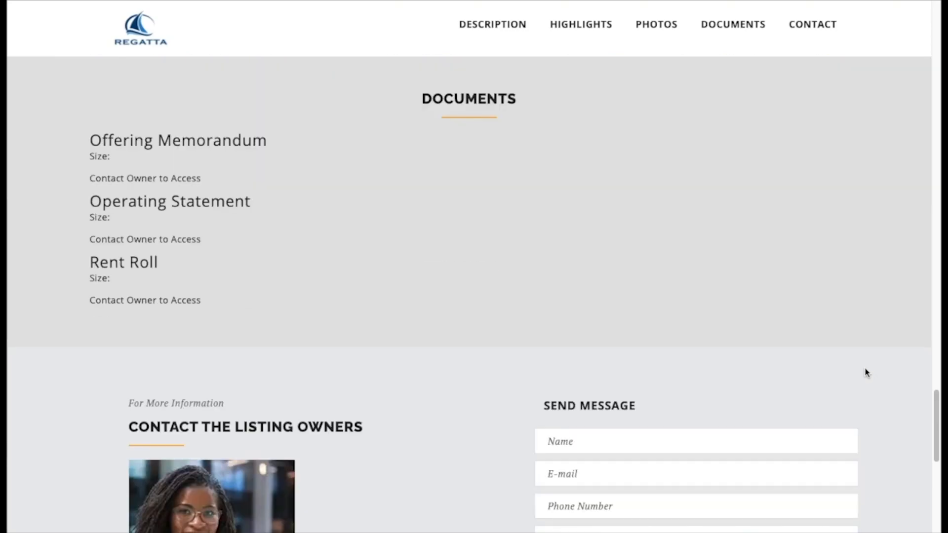
scroll(825, 332, up, 1)
scroll(825, 332, up, 20)
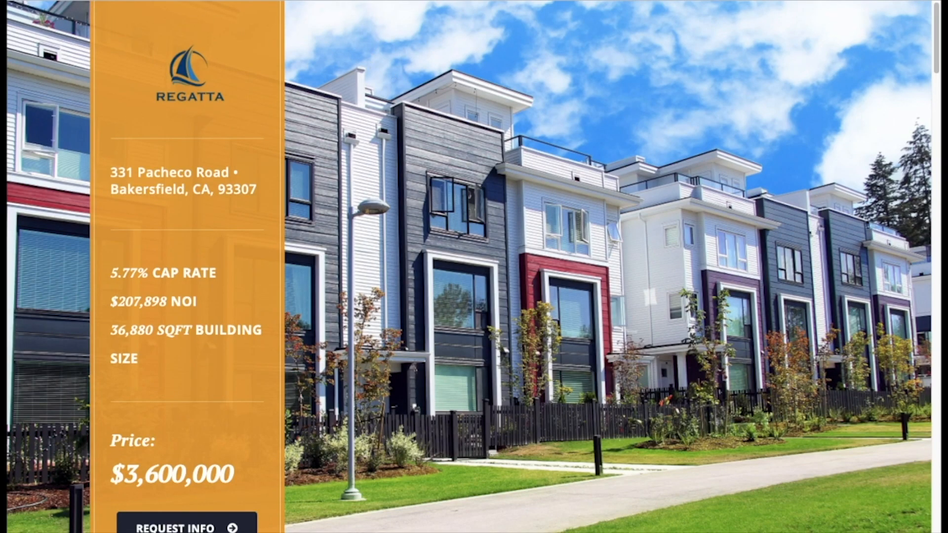
click(74, 1)
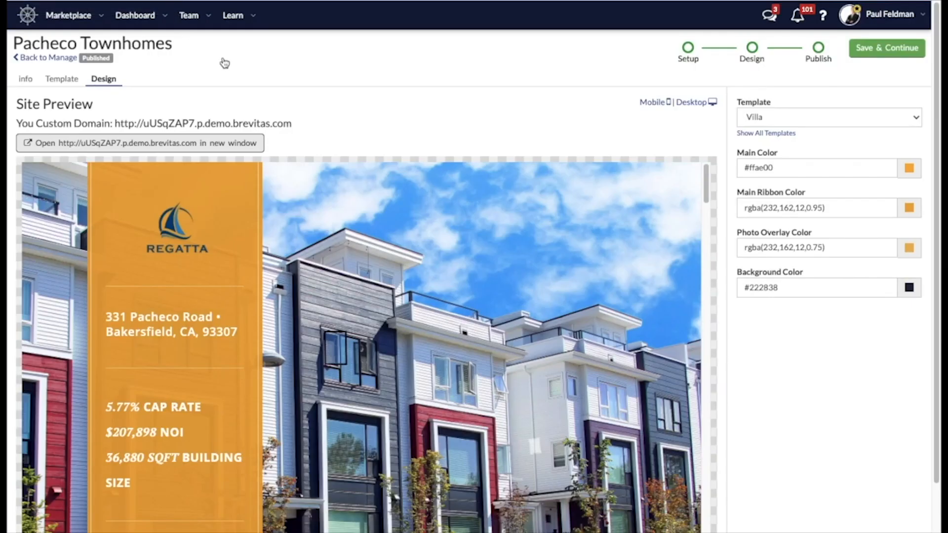
Save the site design and return to the management page of the Pacheco Townhomes listing
click(873, 50)
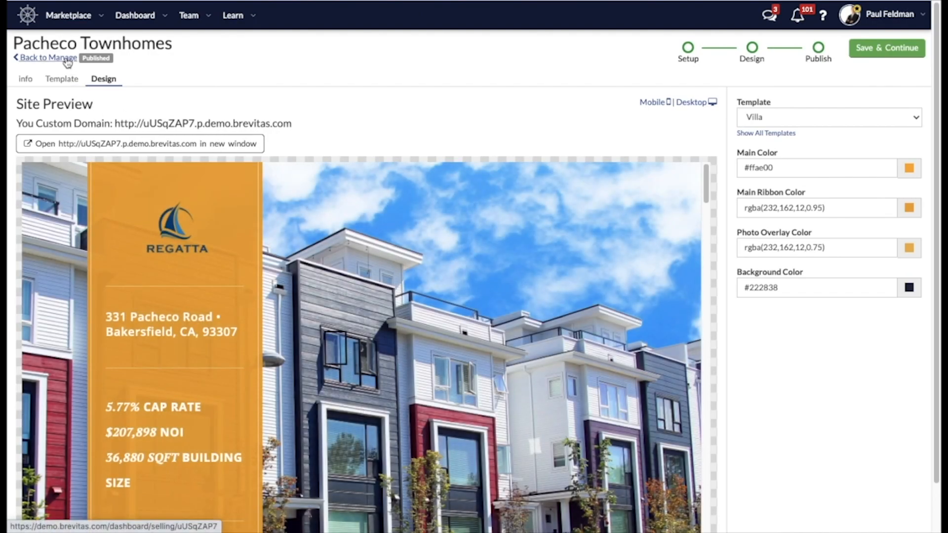
click(66, 59)
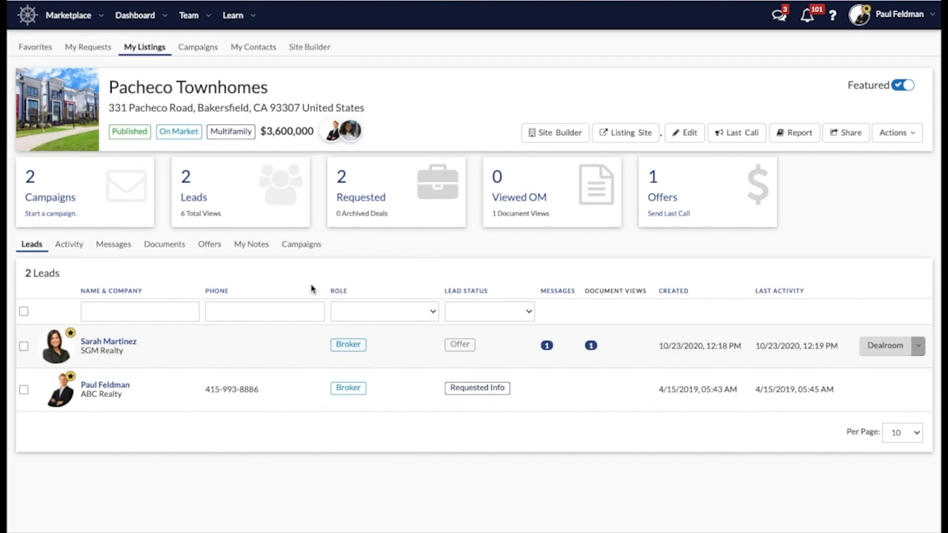
View the Campaigns list, and check the import options for adding contacts in My Contacts without importing any
click(193, 52)
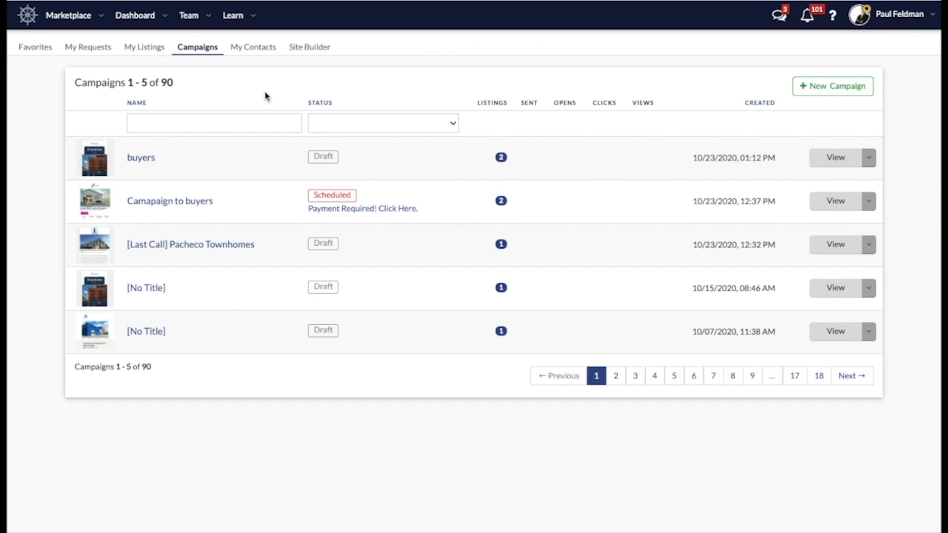
click(253, 48)
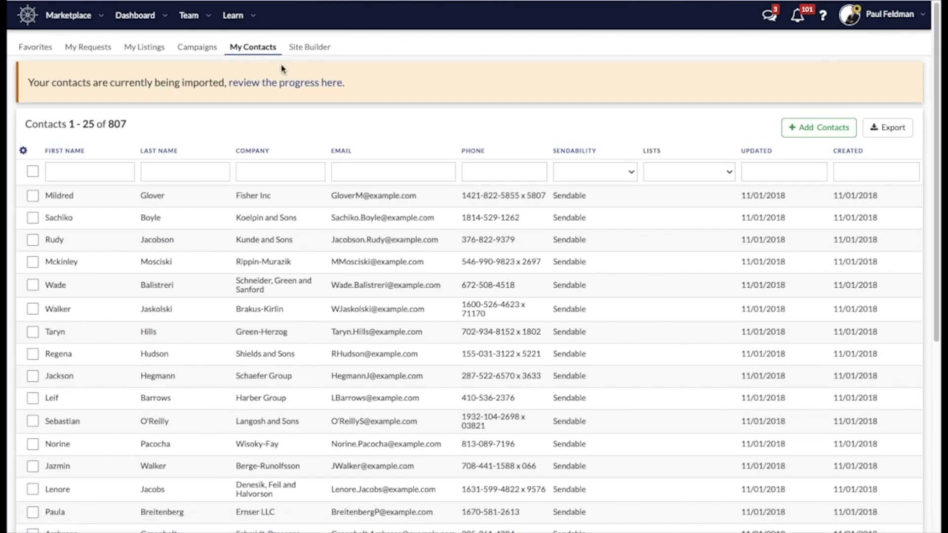
click(830, 129)
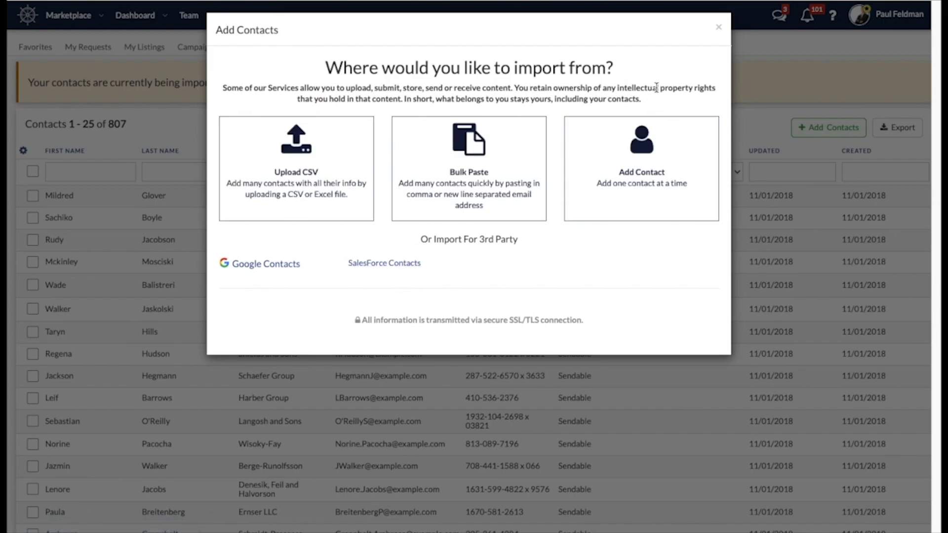
click(719, 29)
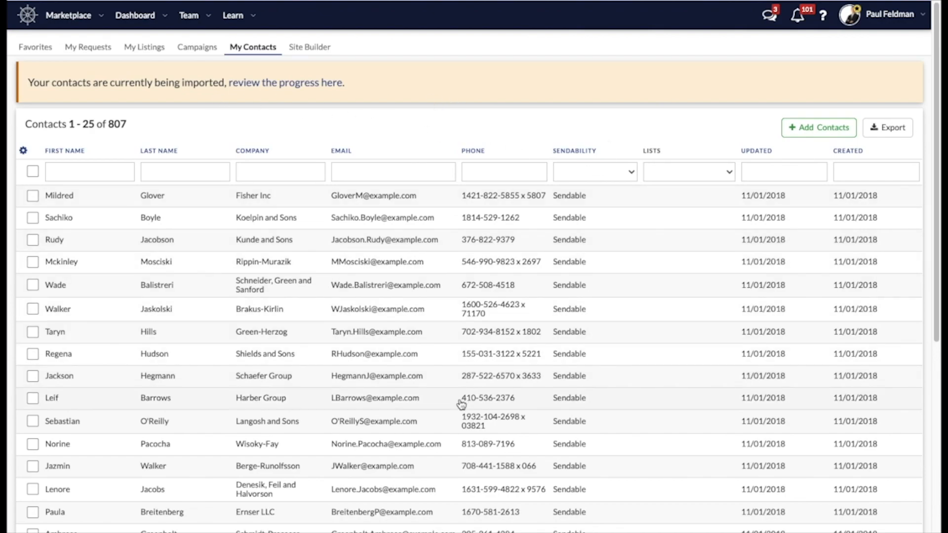
Check the sendability statuses available for filtering My Contacts, and filter the list to Sendable contacts
scroll(444, 356, down, 1)
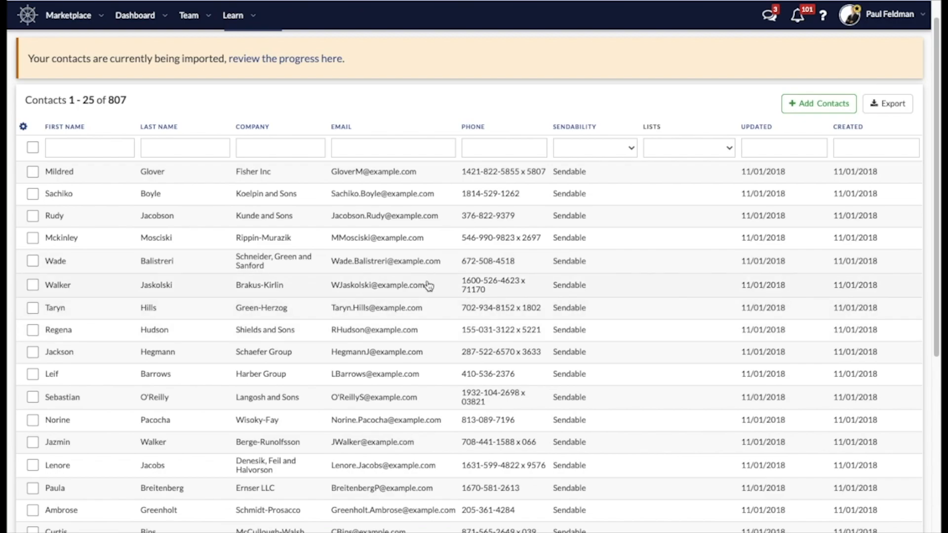
click(602, 150)
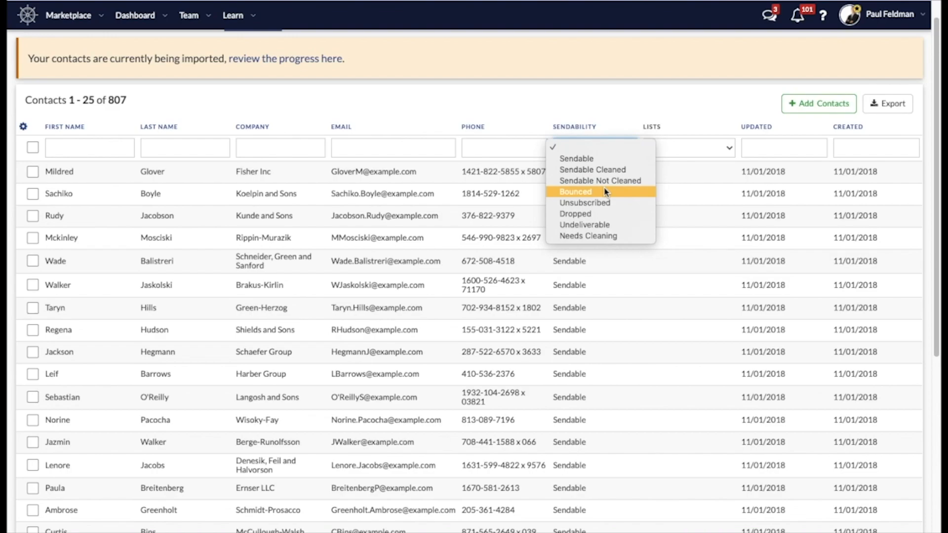
click(621, 112)
click(607, 151)
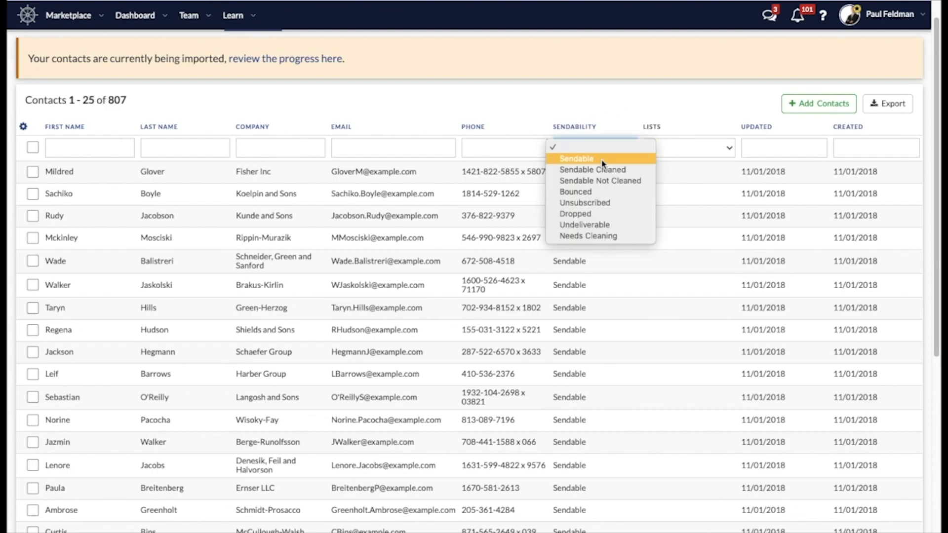
click(602, 160)
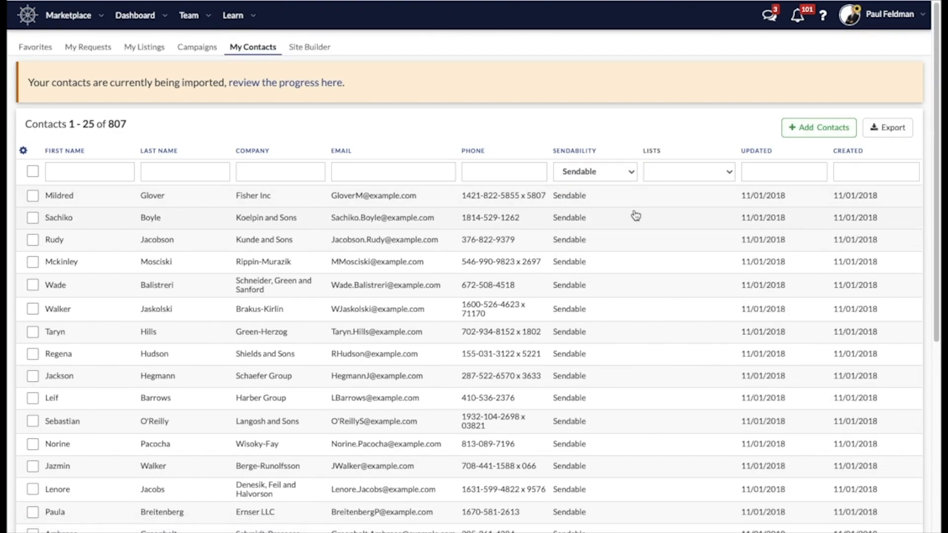
Start a new email campaign from the Campaigns page and name it "Campaign"
click(201, 52)
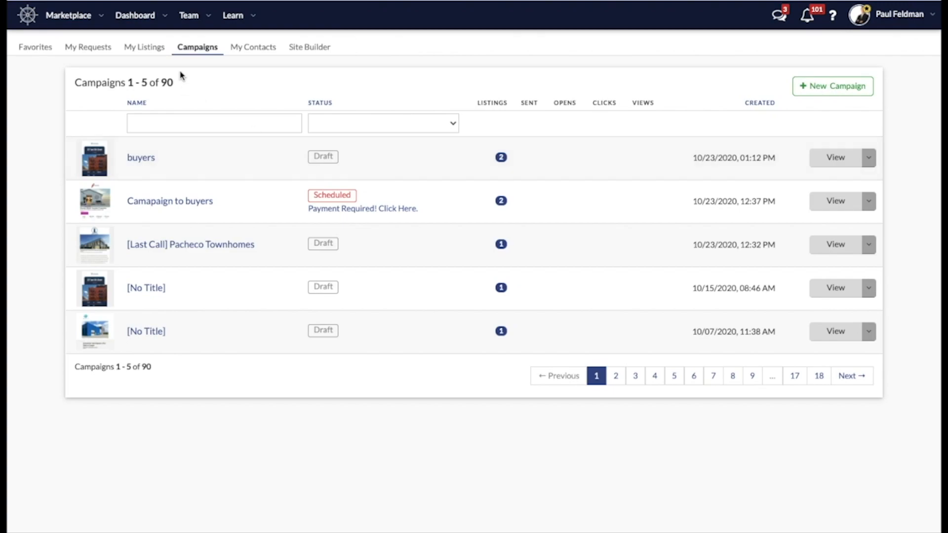
click(839, 91)
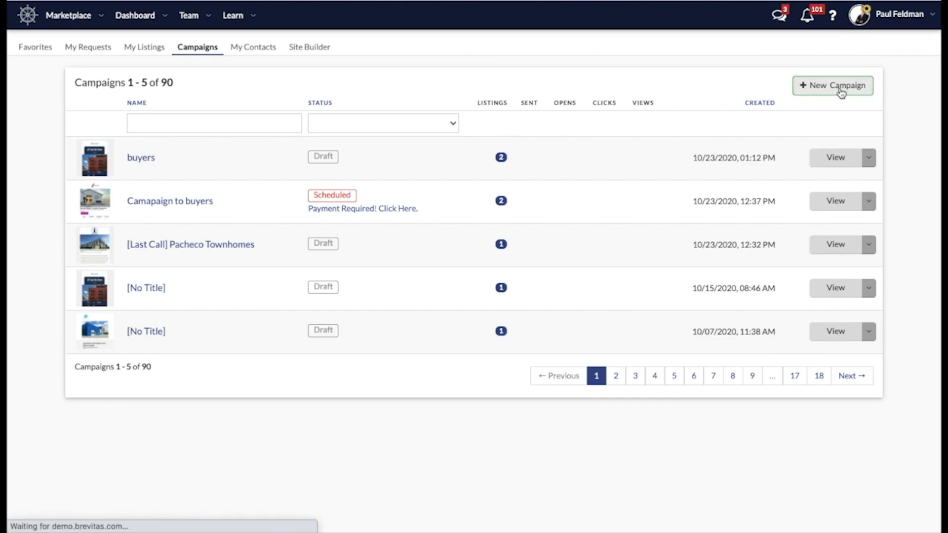
click(274, 140)
text(Campaign)
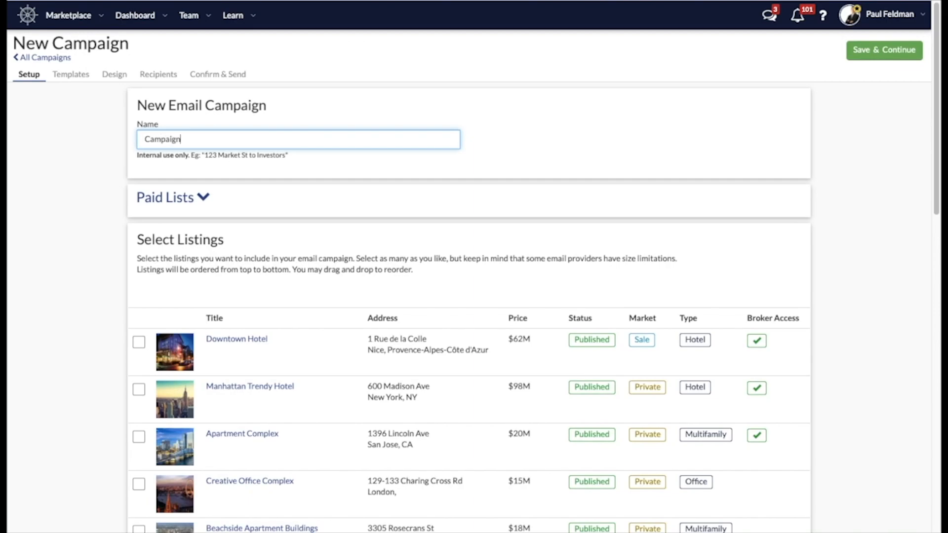
Include the High-rise Apartment Building and NNN Investment | Best Buy listings in the campaign, and save the setup to continue to the templates
scroll(249, 283, down, 2)
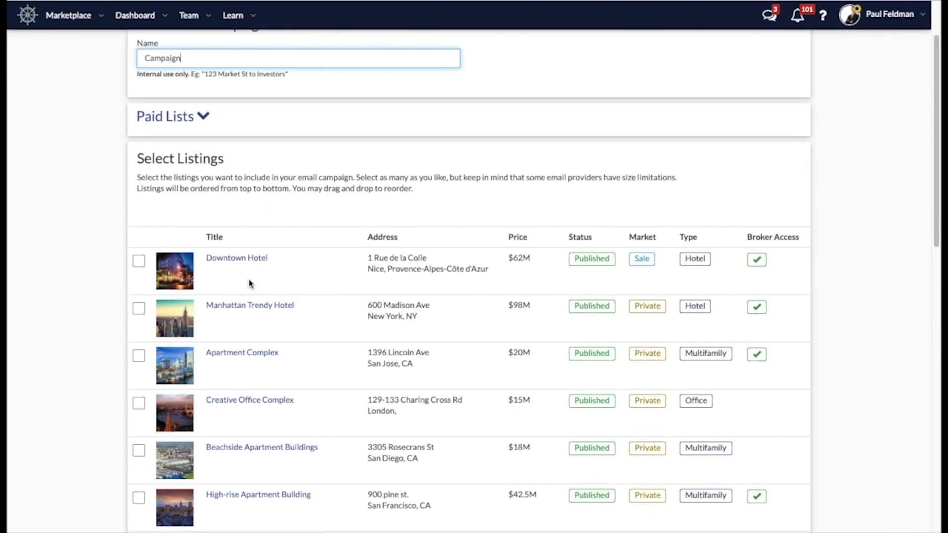
scroll(158, 376, down, 6)
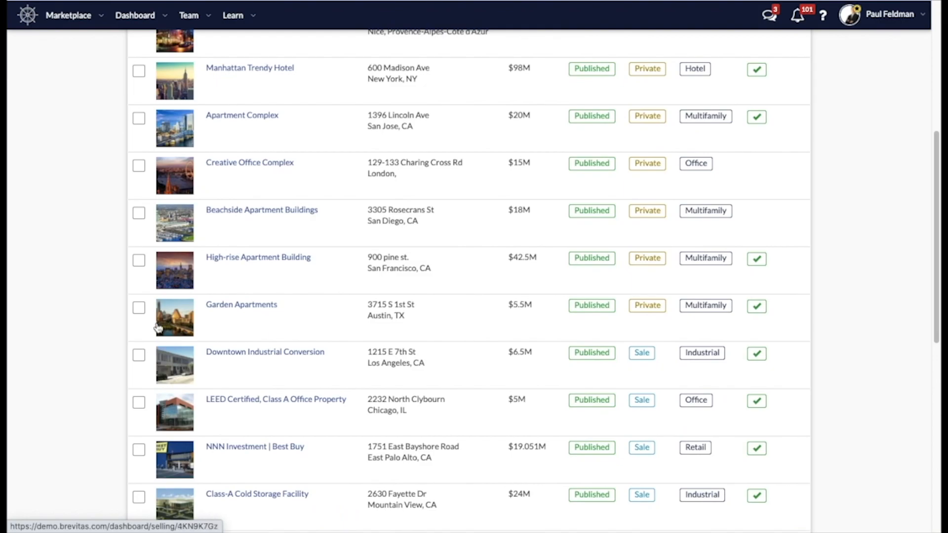
click(139, 261)
scroll(139, 332, down, 1)
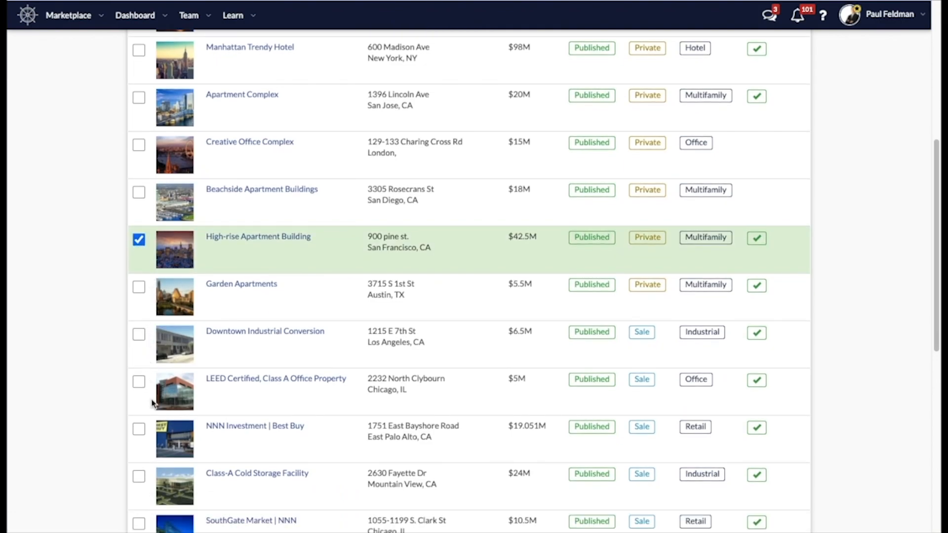
scroll(153, 403, down, 2)
click(140, 350)
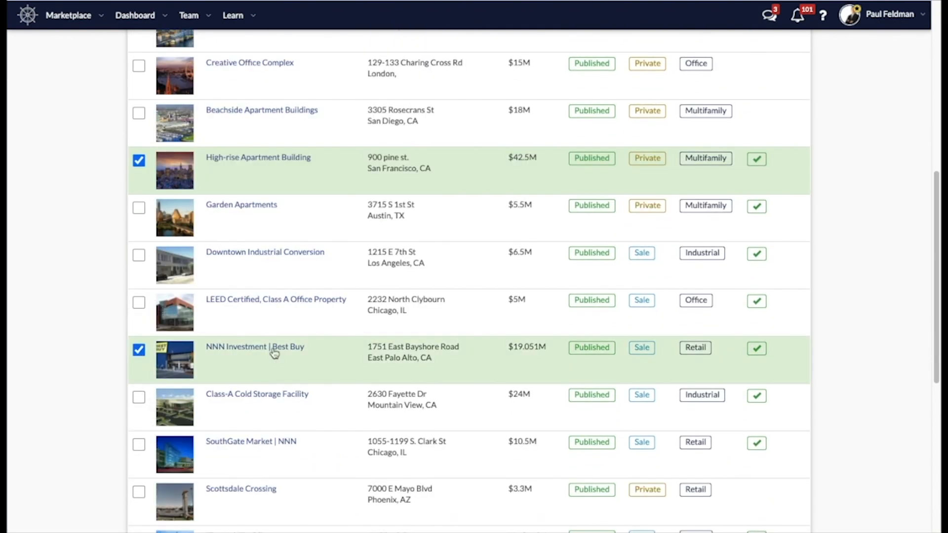
scroll(801, 205, up, 10)
click(889, 56)
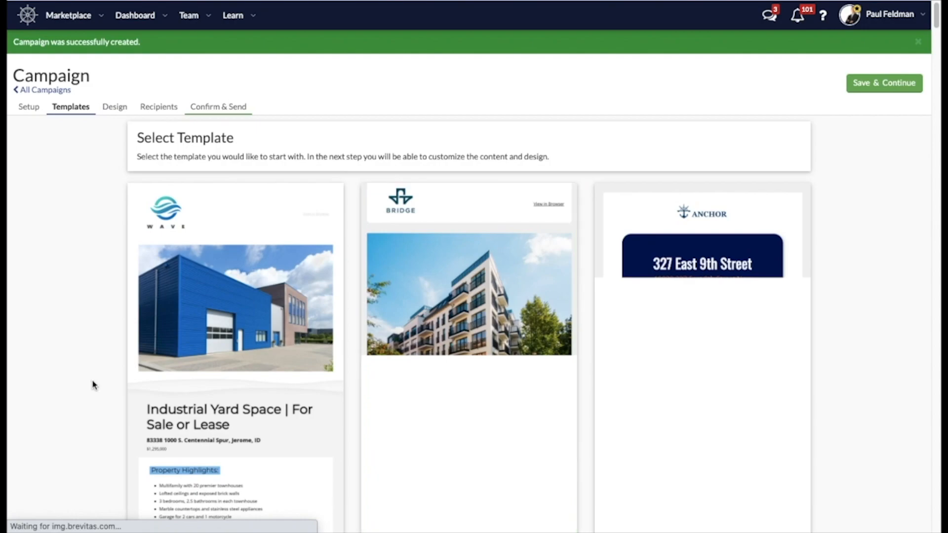
Look through the email templates and choose the Mako template for the campaign
scroll(64, 339, down, 1)
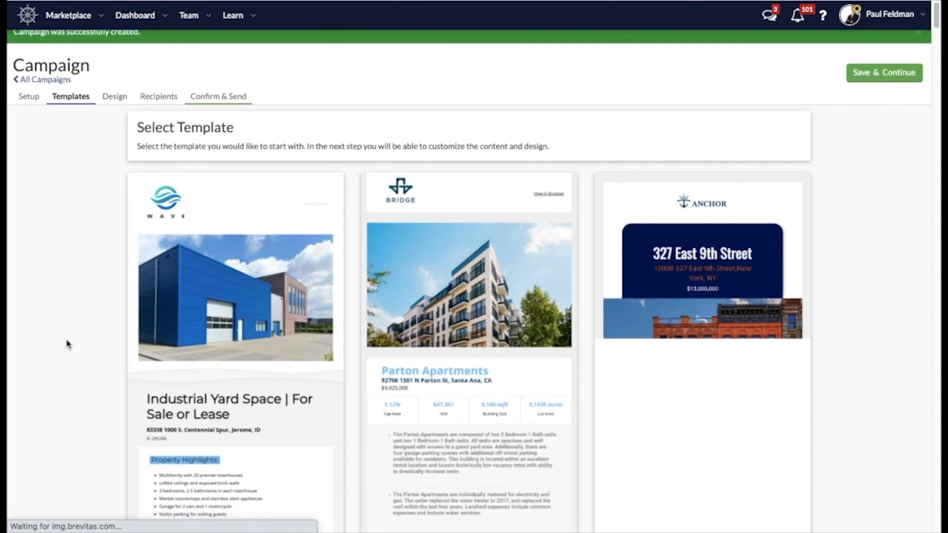
scroll(592, 381, down, 5)
scroll(612, 386, down, 15)
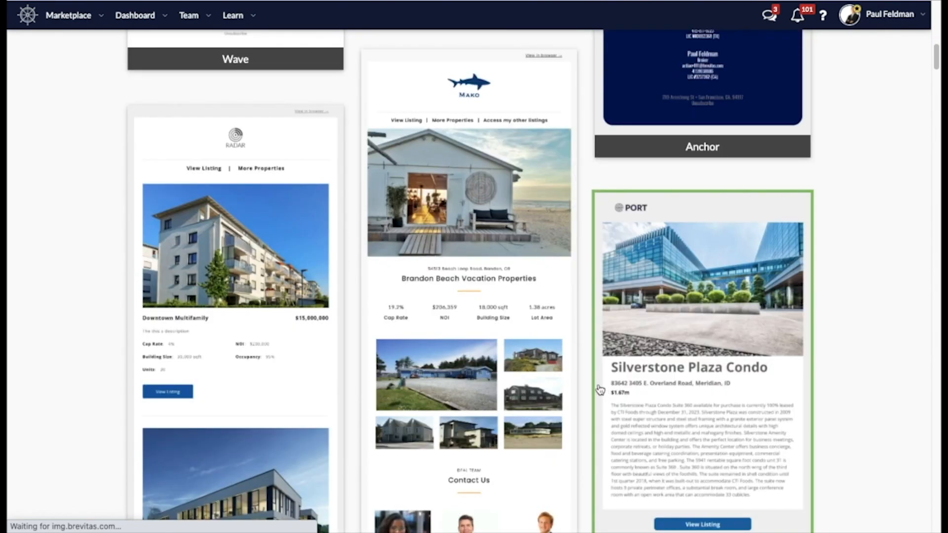
scroll(599, 390, down, 5)
scroll(461, 388, down, 4)
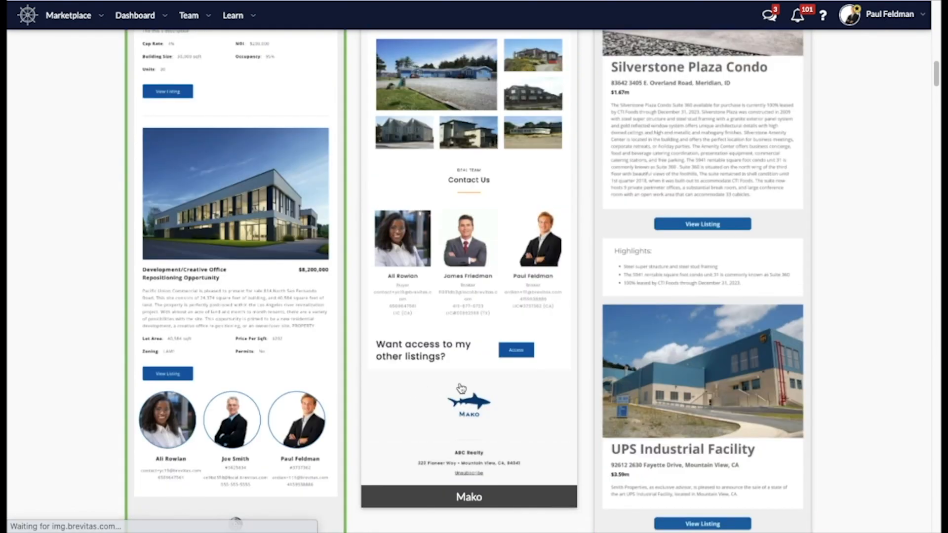
scroll(498, 386, down, 7)
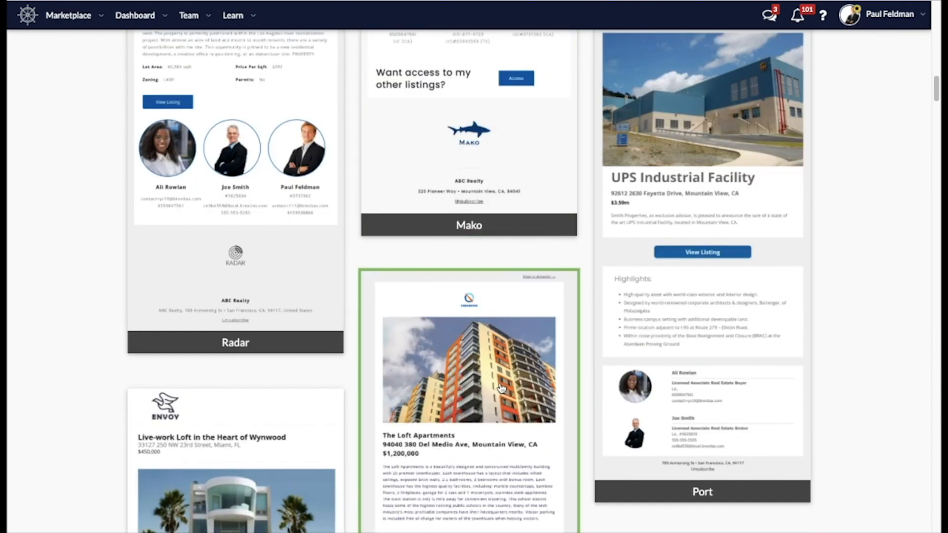
scroll(501, 388, down, 3)
scroll(602, 349, down, 5)
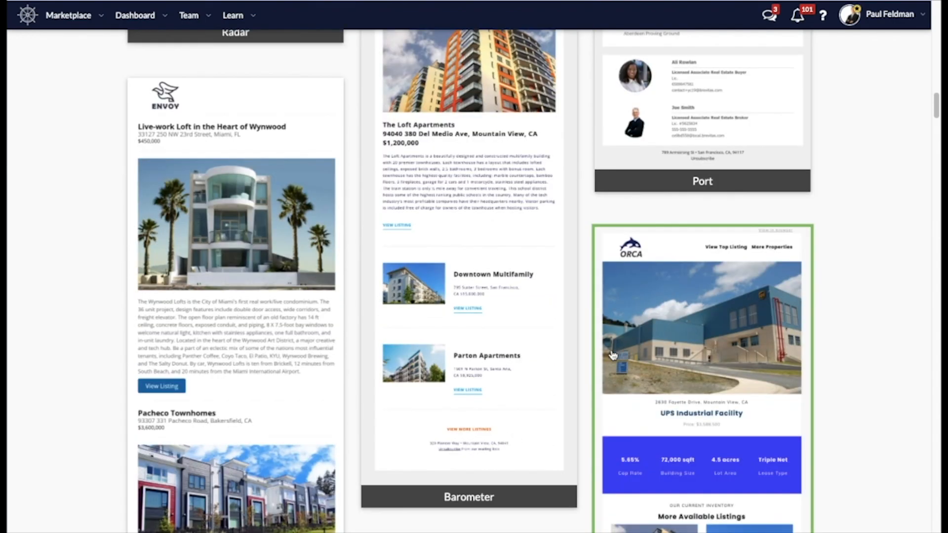
scroll(567, 360, down, 2)
scroll(515, 373, down, 5)
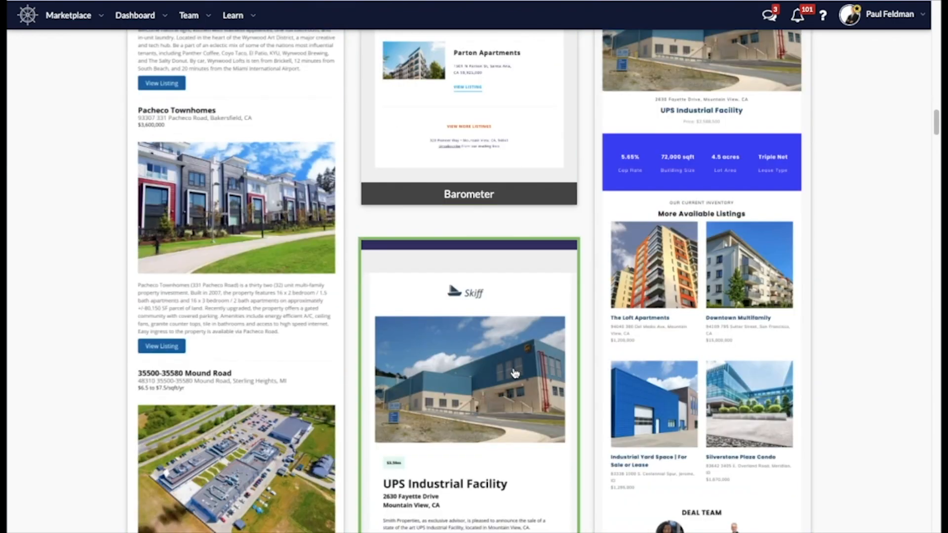
scroll(513, 374, up, 18)
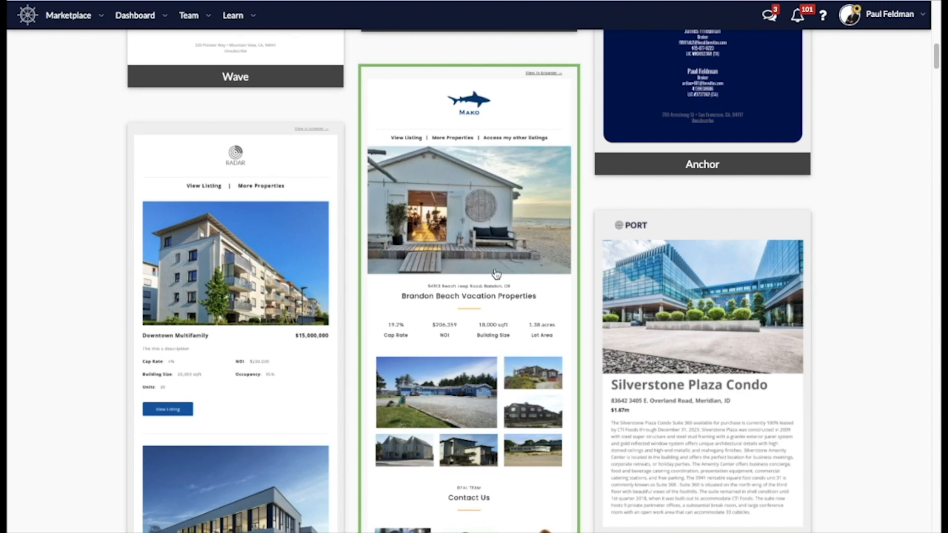
click(496, 273)
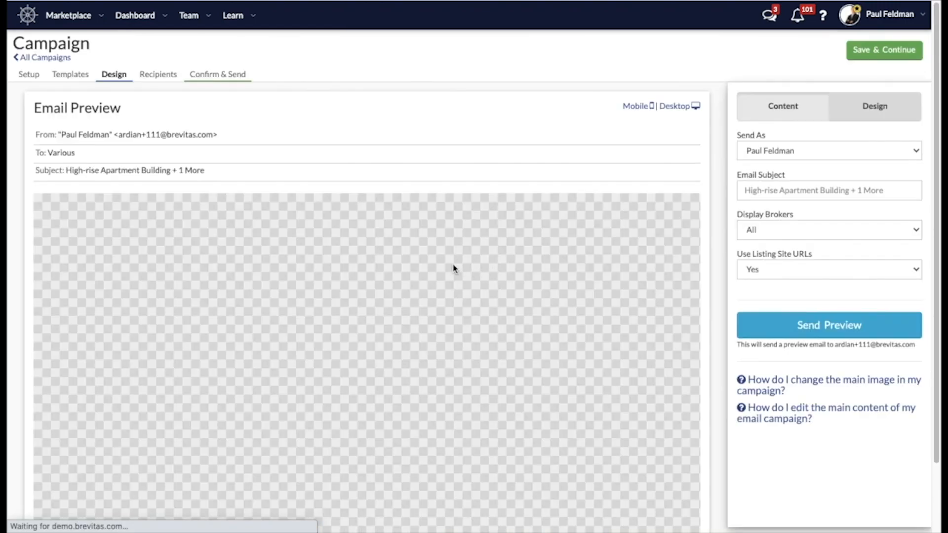
Examine the email preview from the header and both listings' details and photos to the broker contacts and footer
scroll(569, 363, down, 3)
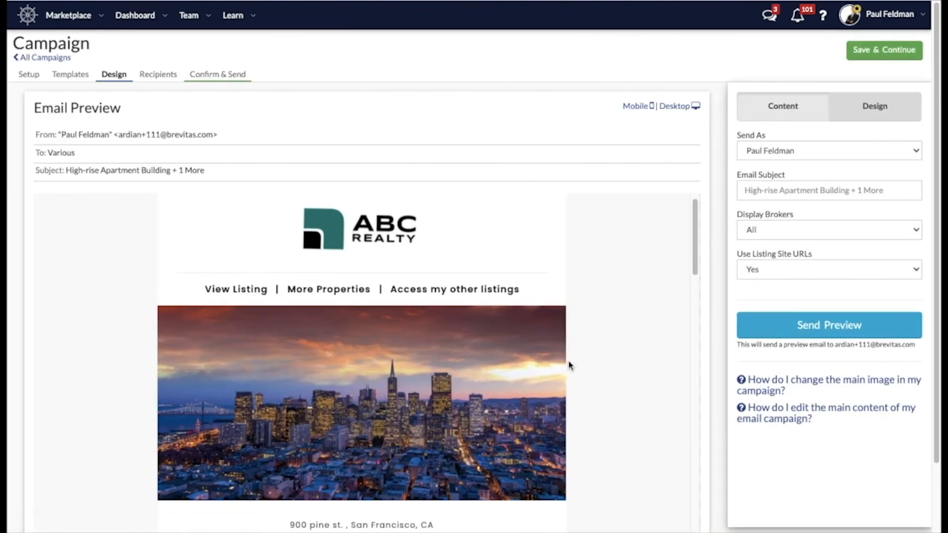
scroll(585, 369, up, 3)
scroll(610, 373, down, 1)
scroll(610, 373, down, 5)
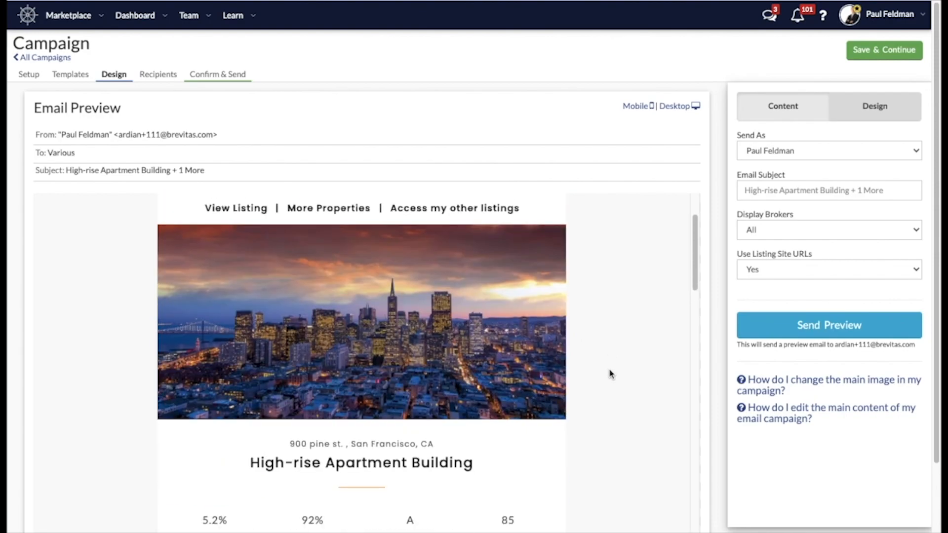
scroll(610, 383, down, 8)
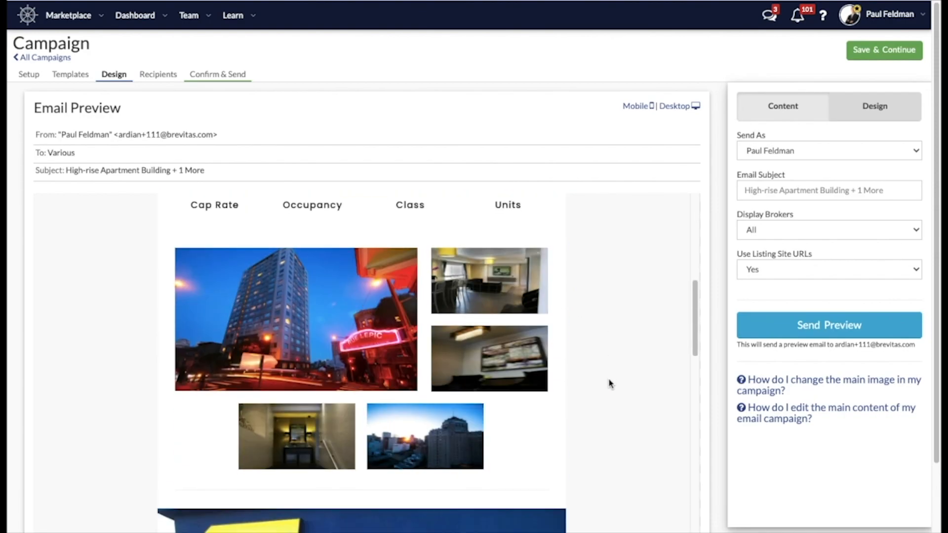
scroll(610, 384, down, 10)
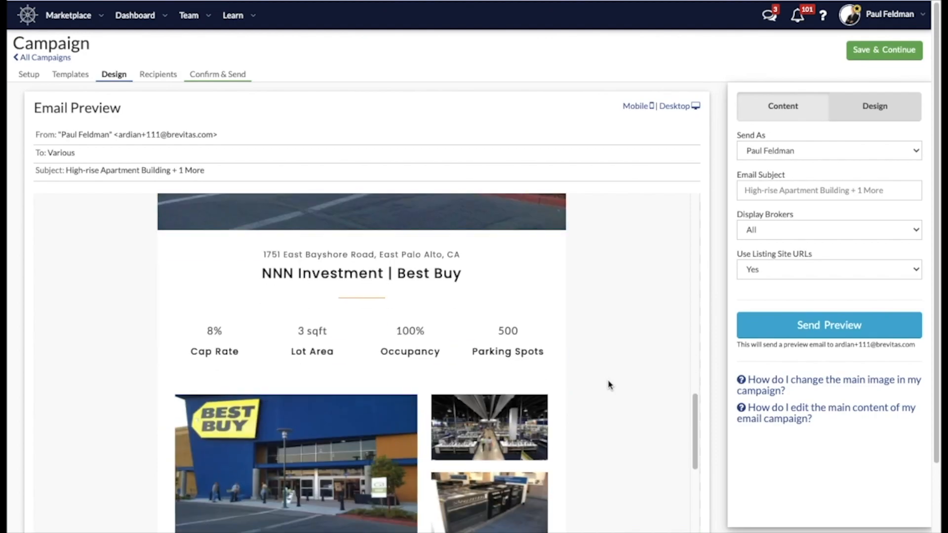
scroll(608, 385, down, 2)
scroll(268, 377, up, 4)
scroll(491, 381, down, 5)
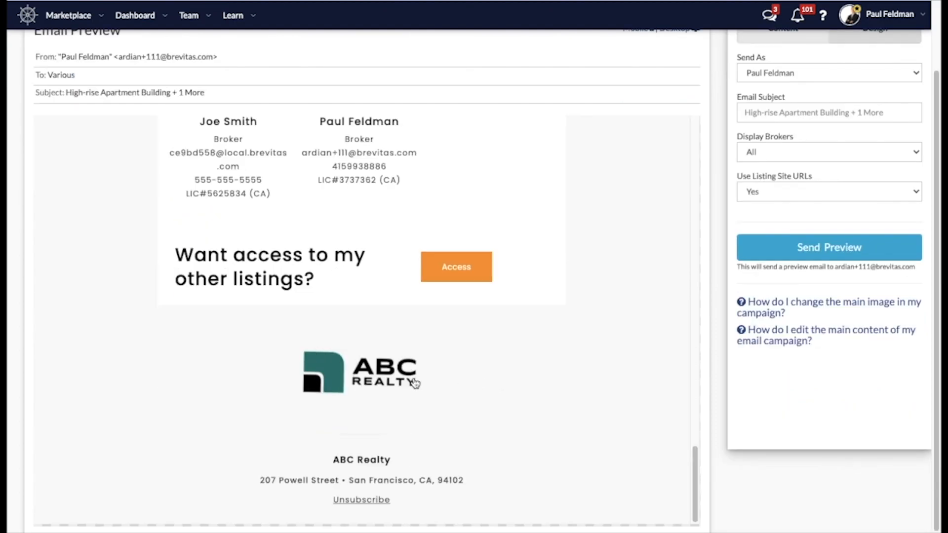
scroll(527, 363, up, 20)
scroll(526, 358, up, 10)
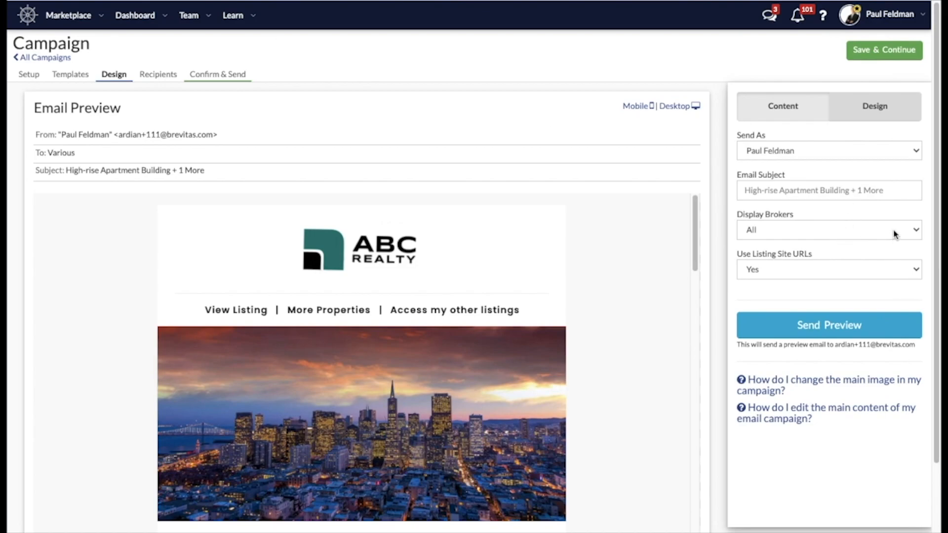
Check the choices for Display Brokers and Use Listing Site URLs, keeping All and Yes
click(905, 236)
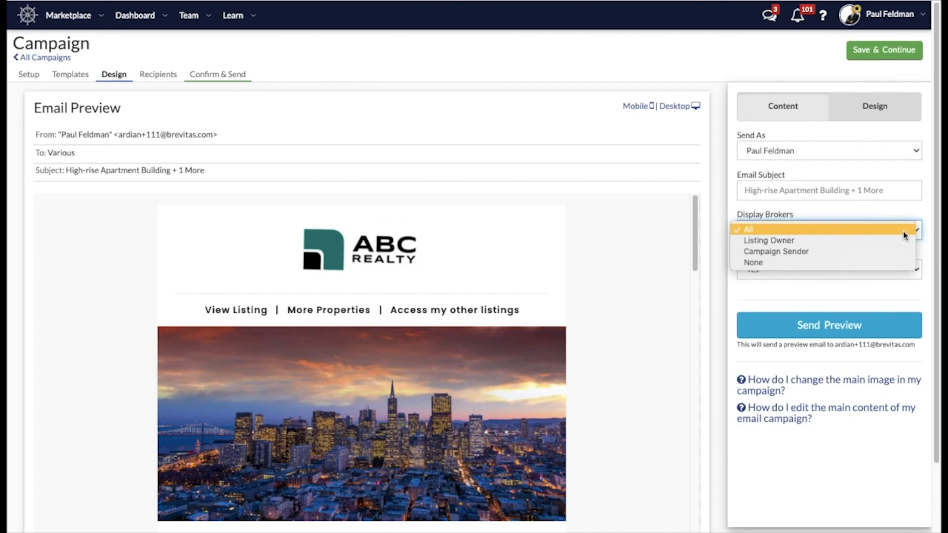
click(904, 230)
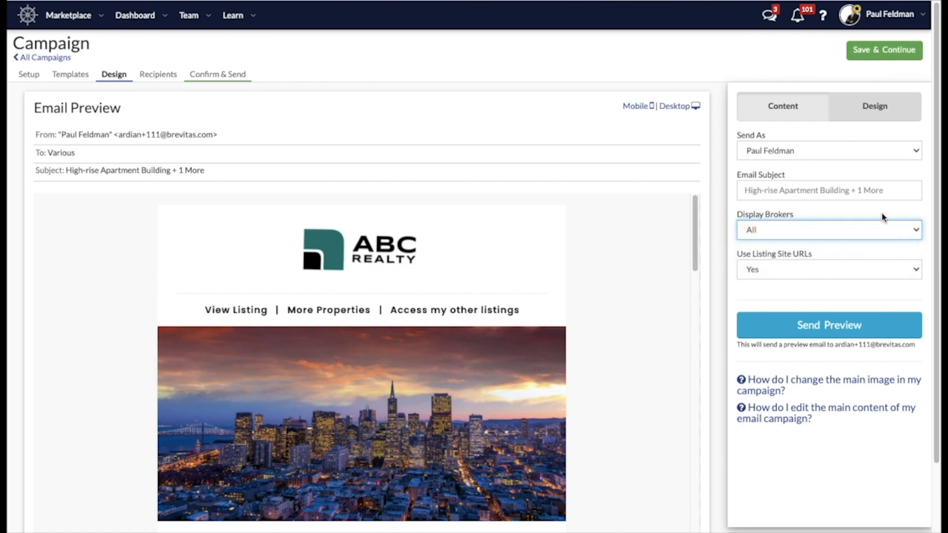
click(882, 278)
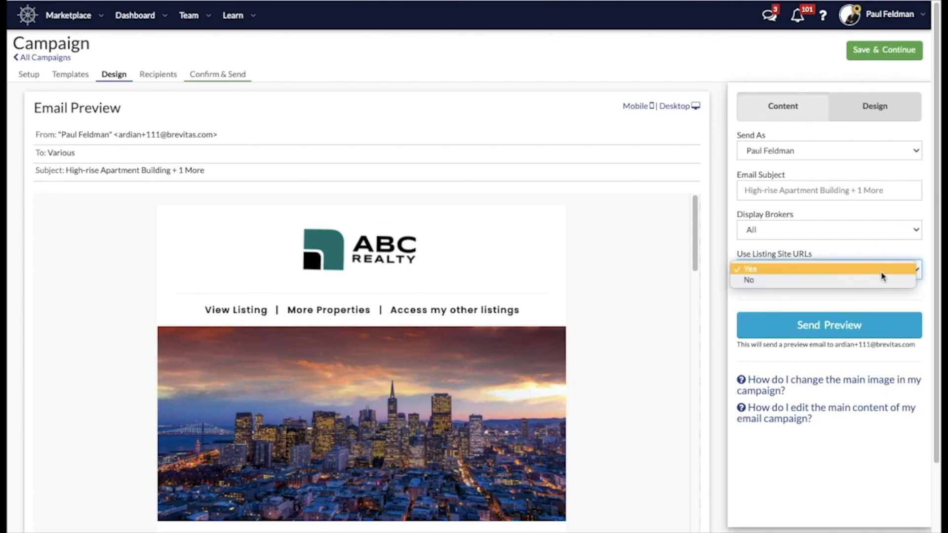
click(881, 271)
scroll(804, 416, down, 2)
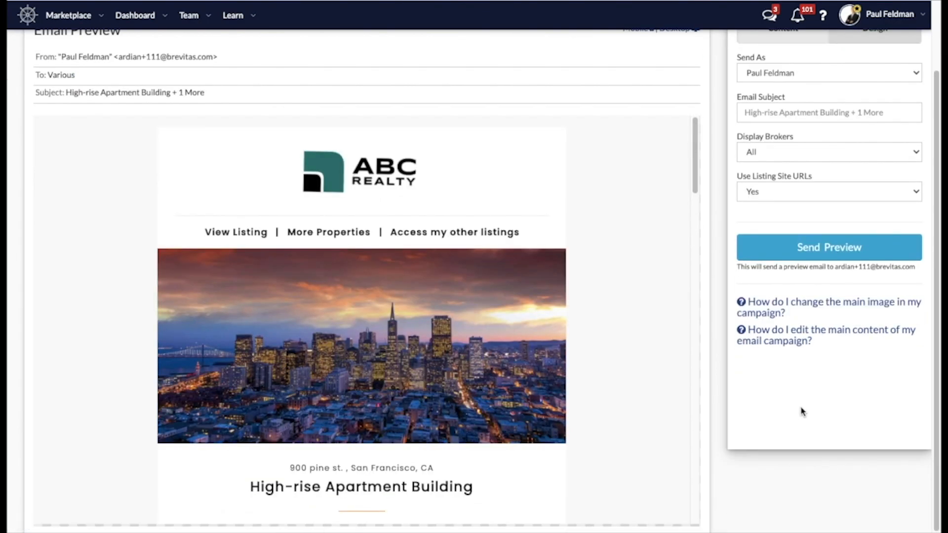
scroll(802, 412, up, 2)
Review the campaign's design options for colors, font, logo size and logo editing, and look over the email preview again
click(866, 109)
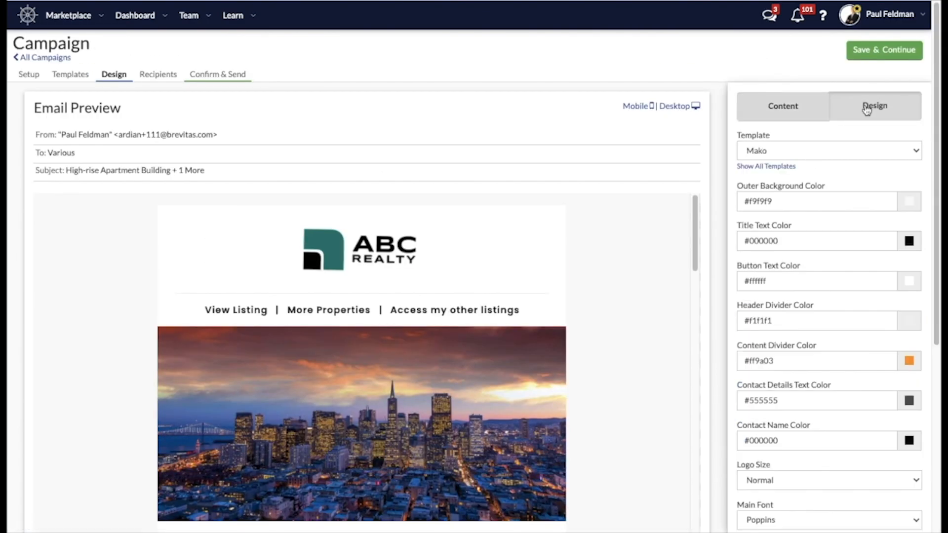
scroll(875, 199, down, 1)
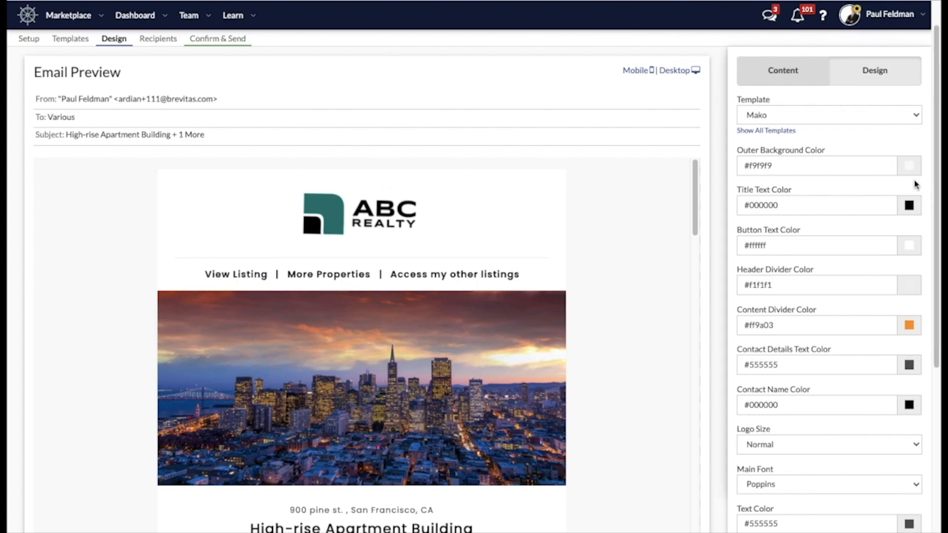
scroll(888, 350, down, 3)
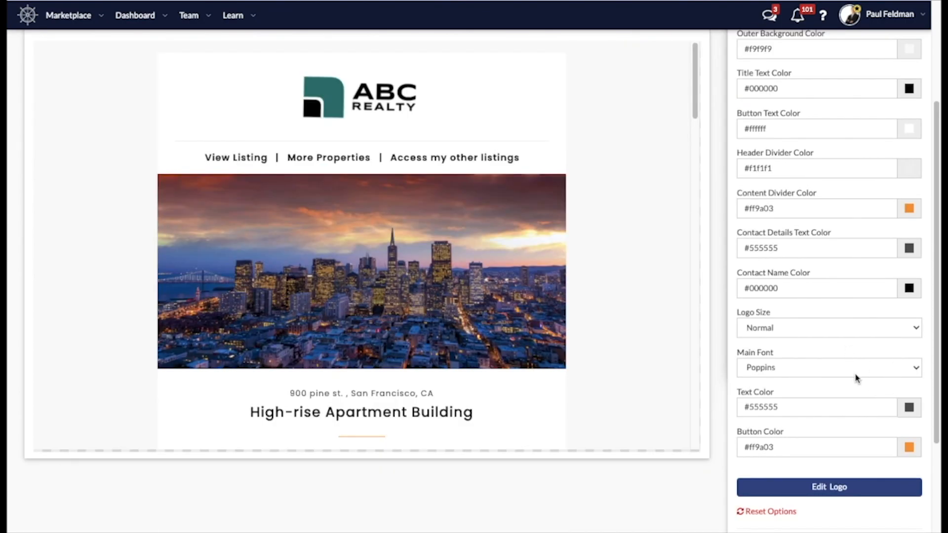
scroll(840, 393, down, 2)
click(841, 395)
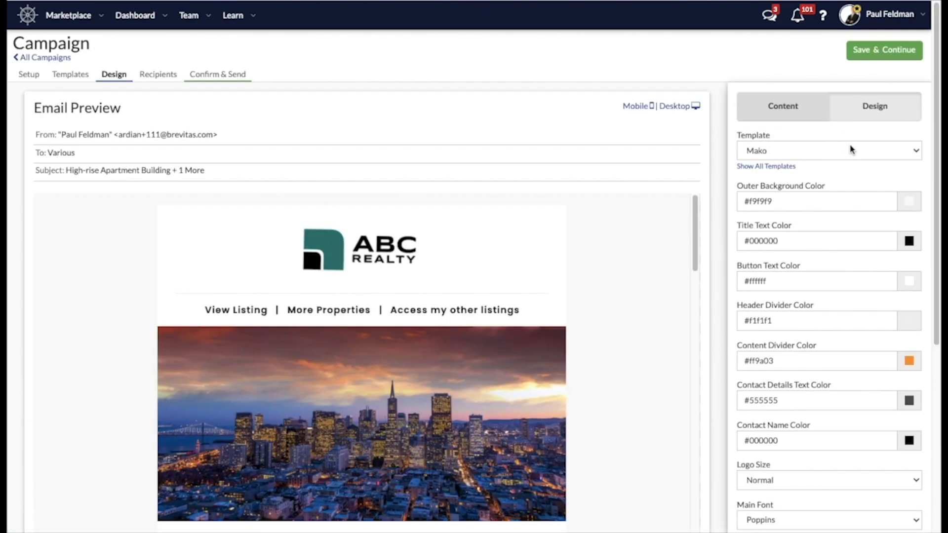
scroll(524, 401, down, 2)
scroll(523, 402, down, 3)
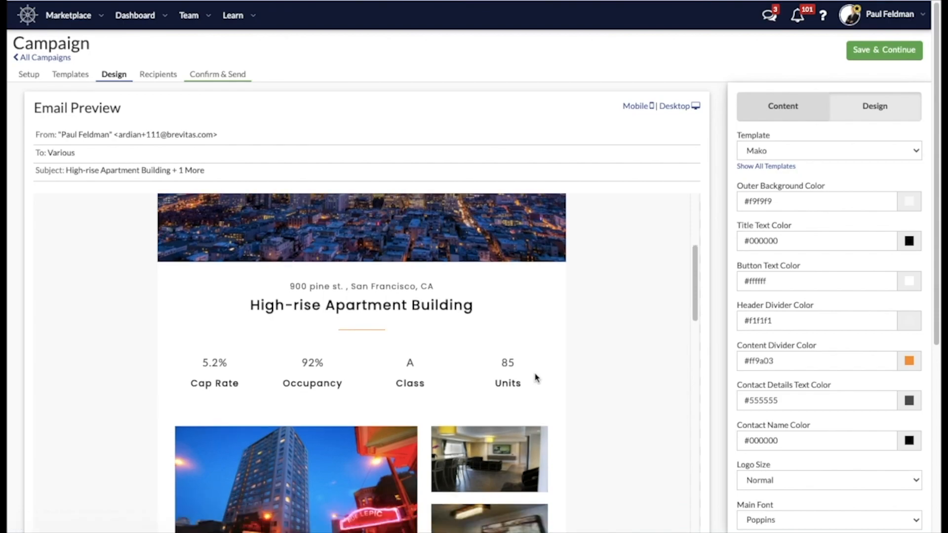
Save the campaign design and look over the recipient choices in both the account's own lists and the paid lists
scroll(537, 377, up, 5)
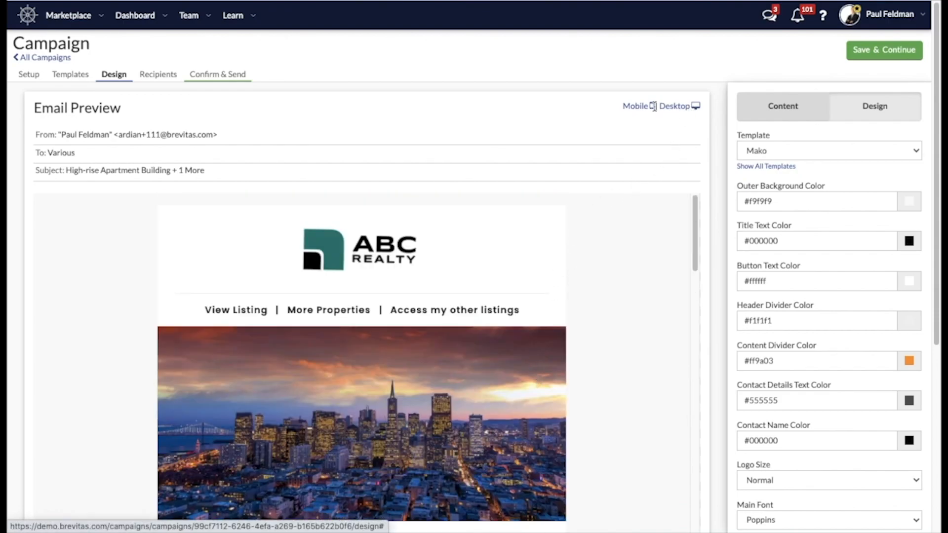
click(884, 62)
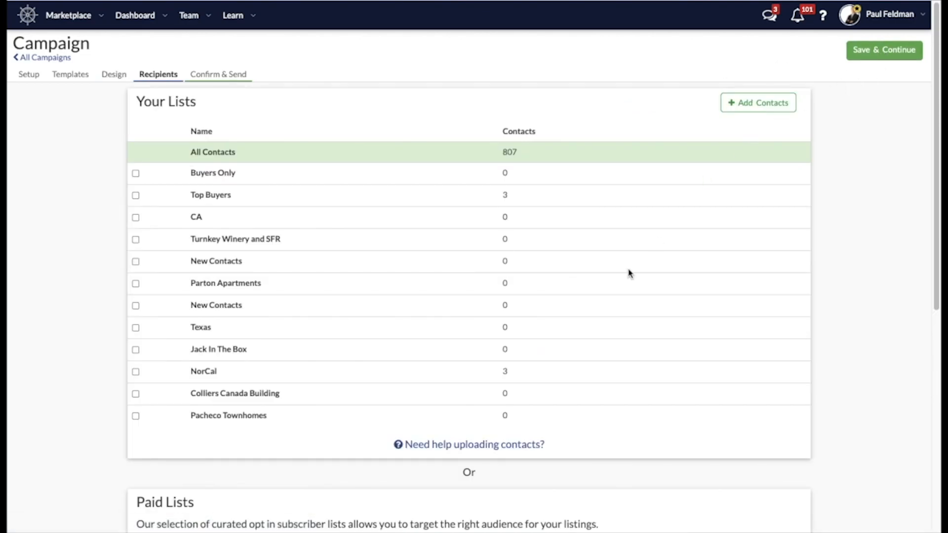
scroll(509, 320, down, 1)
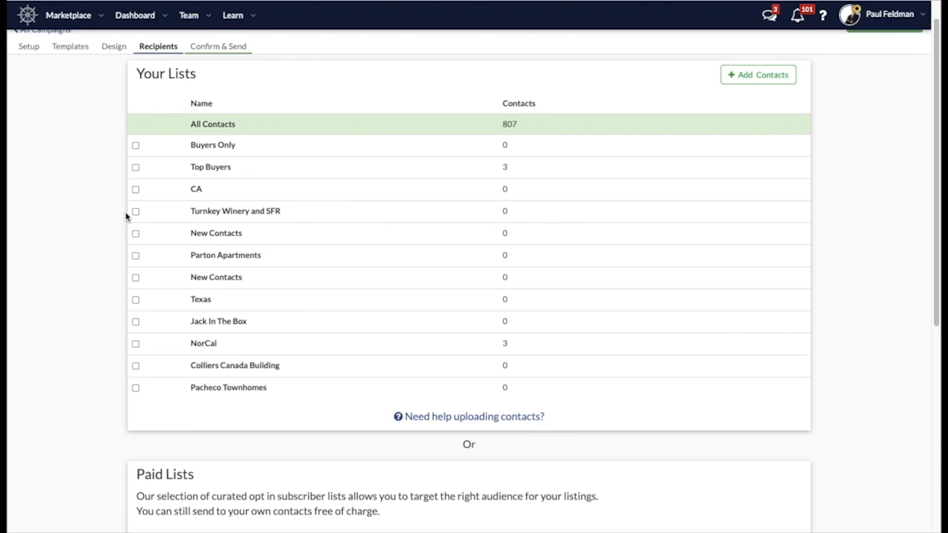
scroll(136, 368, down, 5)
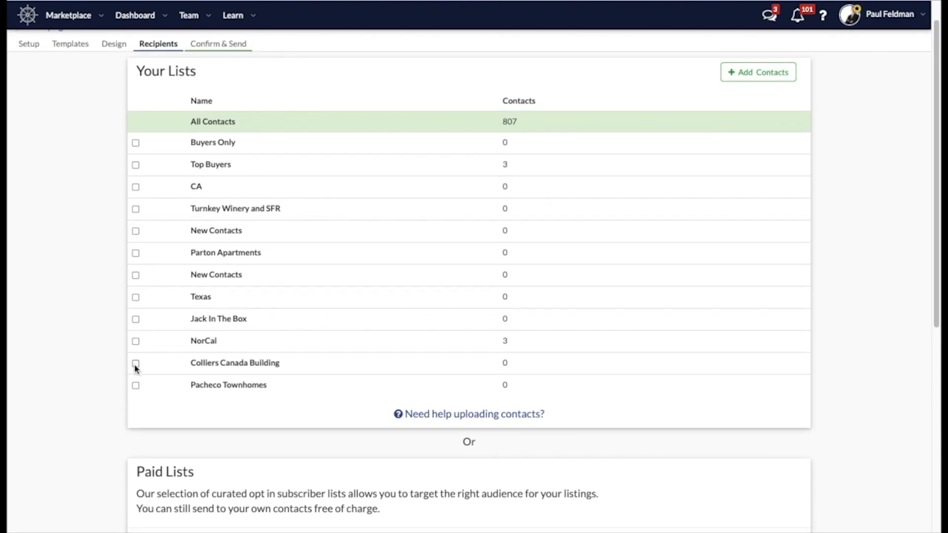
scroll(138, 371, down, 2)
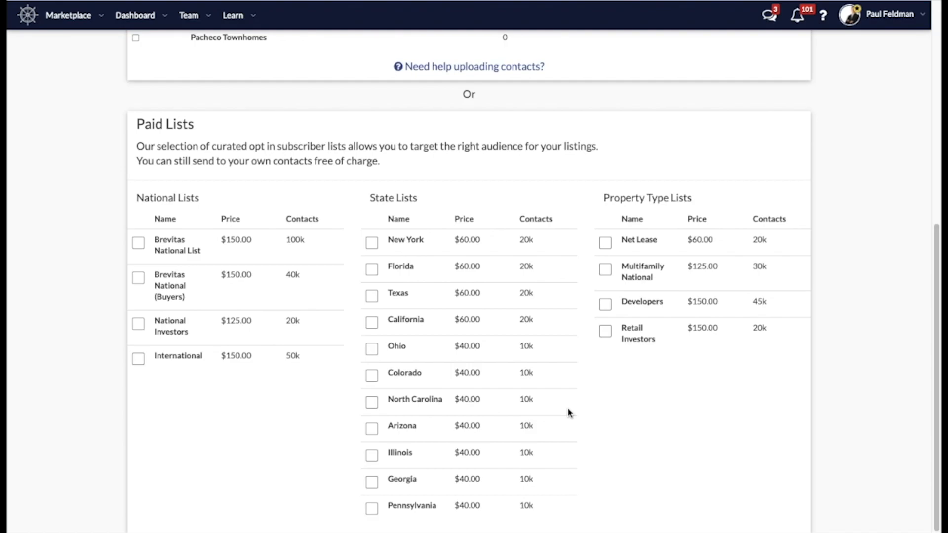
scroll(572, 392, up, 6)
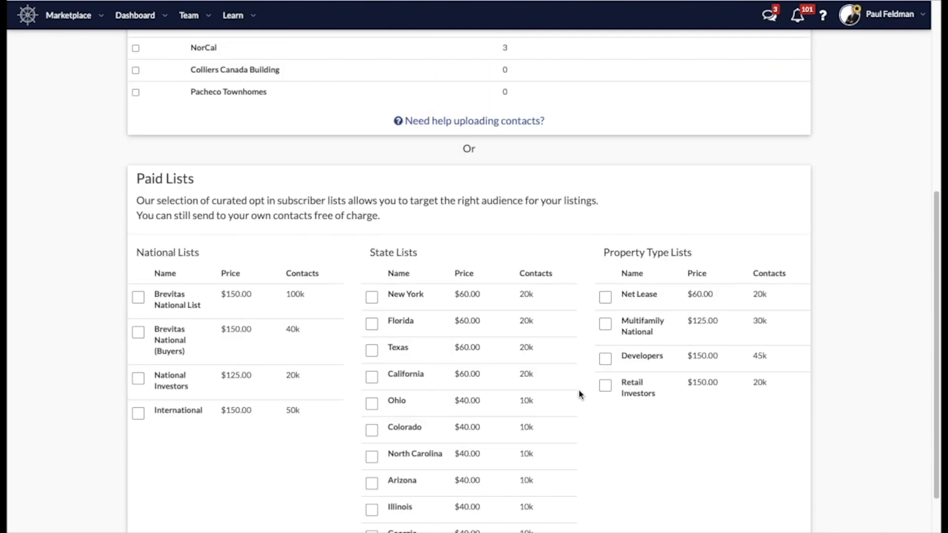
scroll(581, 392, up, 2)
scroll(317, 356, down, 5)
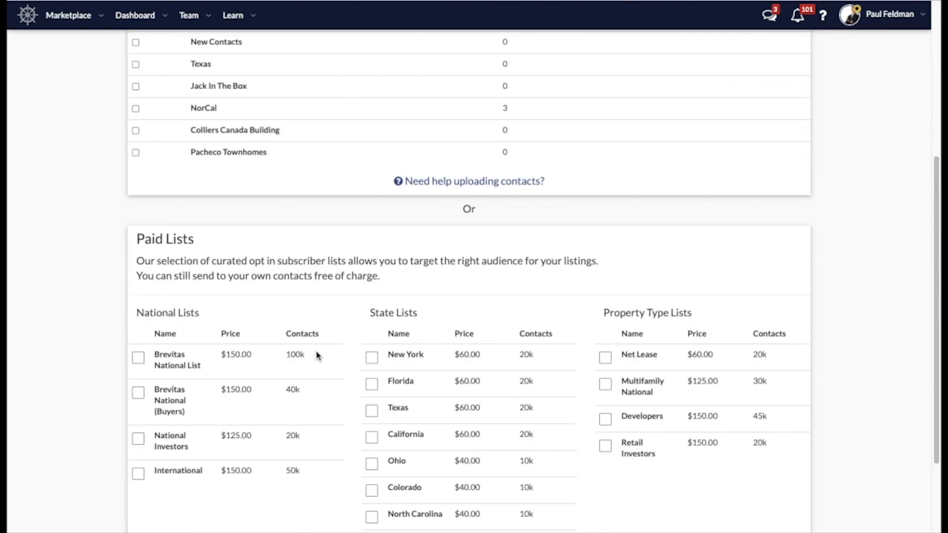
Choose the paid Brevitas National List as the campaign's recipients and save the selection
click(138, 362)
scroll(777, 260, up, 5)
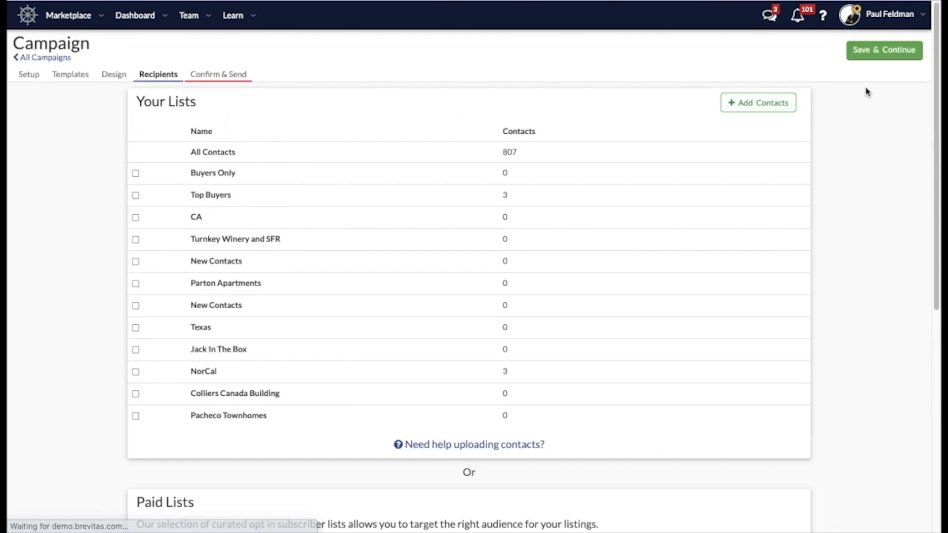
click(886, 58)
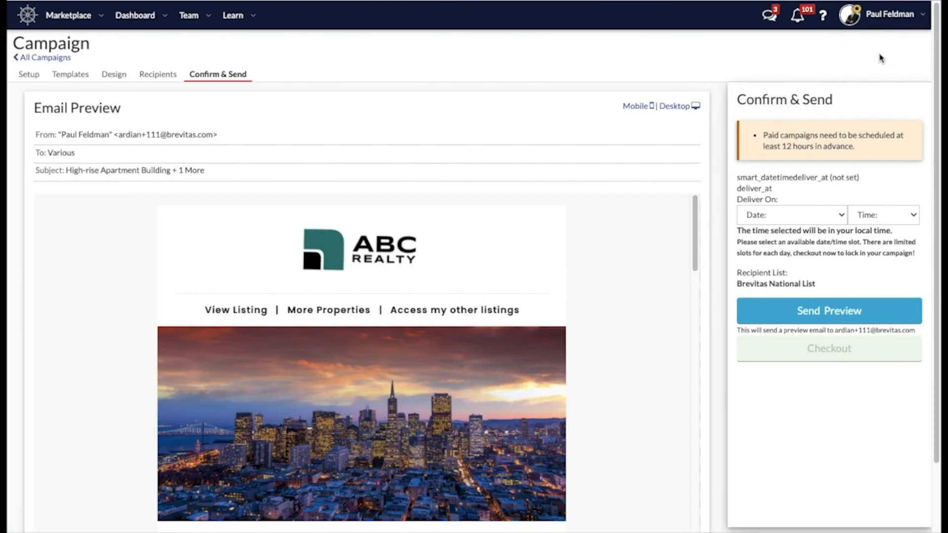
Check which delivery dates are available for the campaign
click(850, 216)
click(842, 215)
click(836, 214)
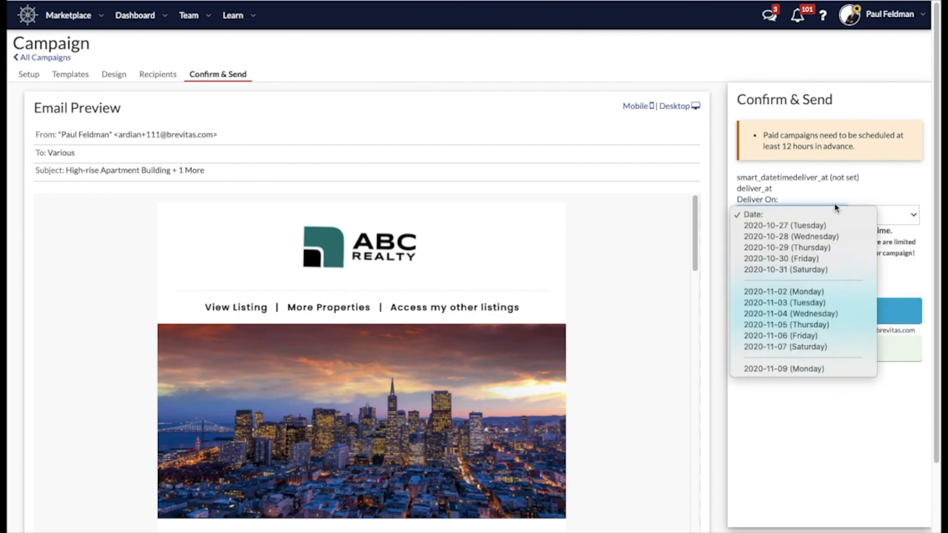
click(838, 199)
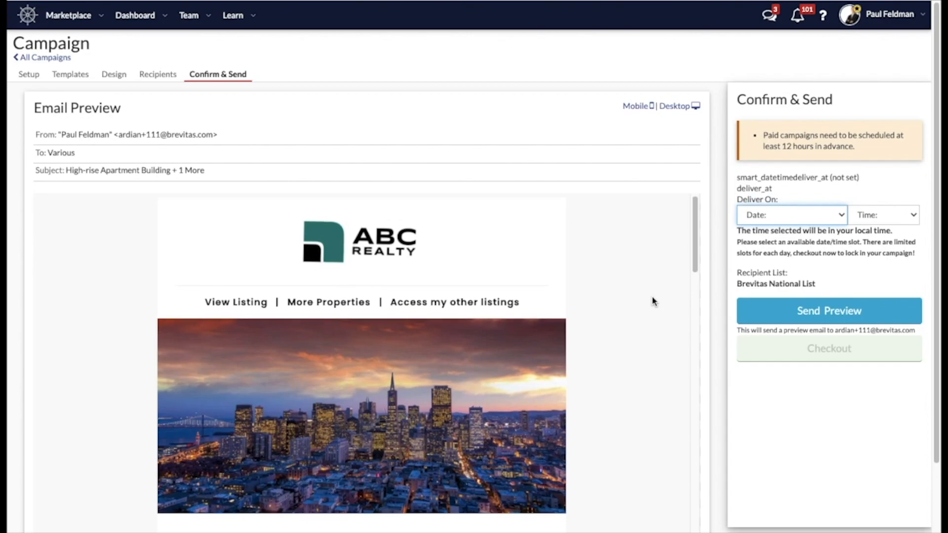
scroll(654, 302, down, 2)
scroll(637, 301, up, 2)
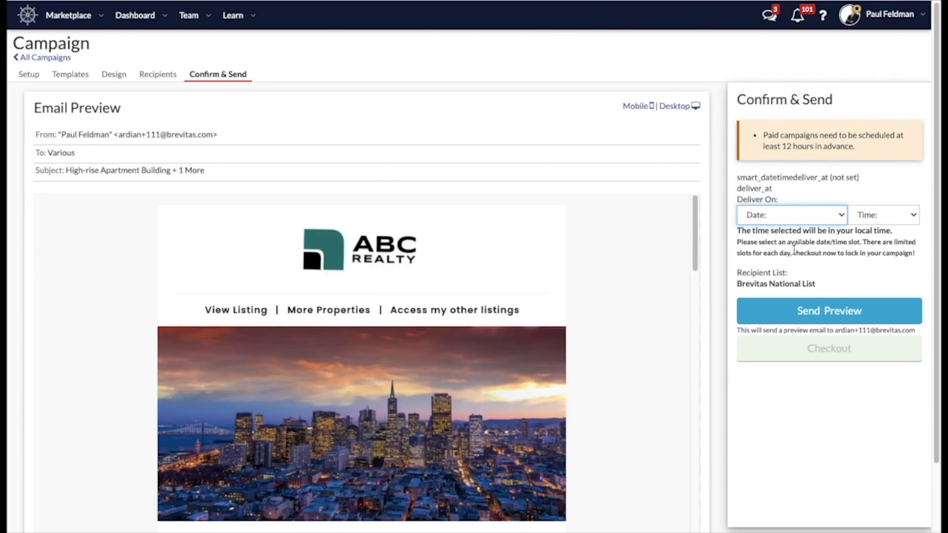
Schedule the campaign's delivery for 2020-10-27 (Tuesday) at 5:00 AM
click(814, 215)
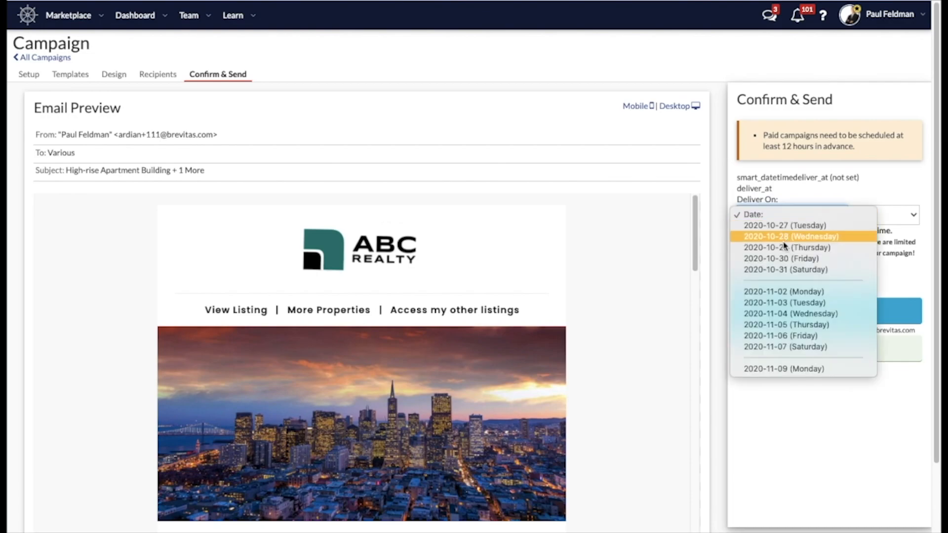
click(785, 226)
click(883, 215)
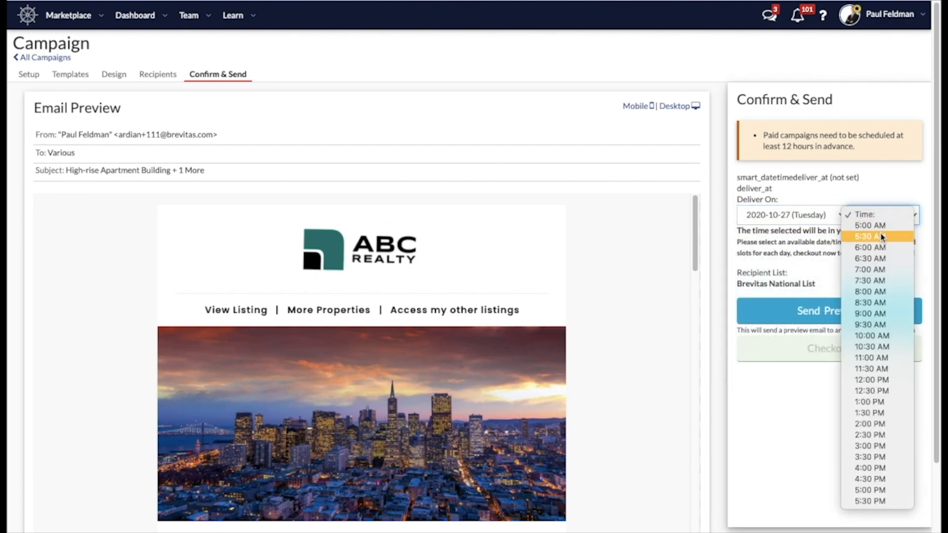
click(880, 226)
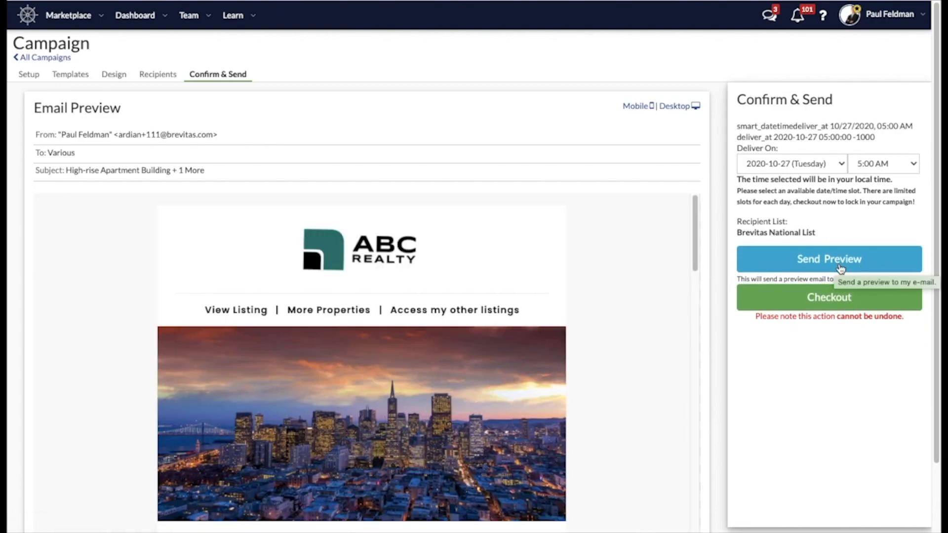
Look over the campaign's email preview beside the preview and checkout options
scroll(806, 397, down, 1)
scroll(805, 397, down, 2)
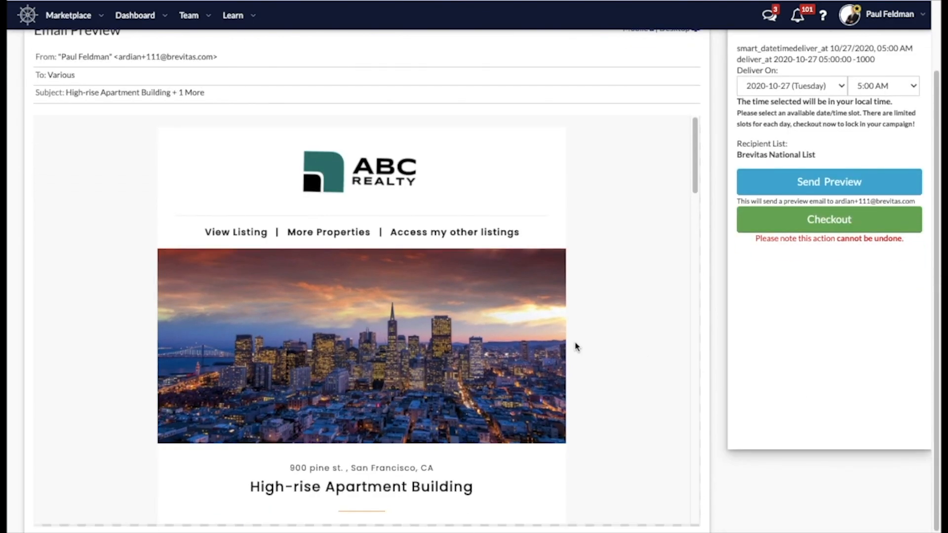
scroll(556, 327, down, 10)
scroll(587, 341, up, 15)
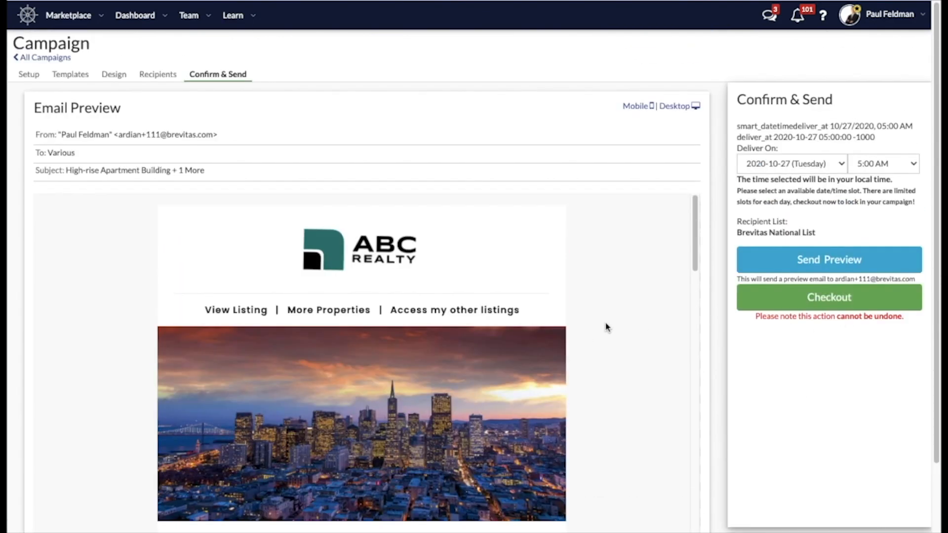
Return to the overview of all campaigns and filter it to the Finished status
click(35, 59)
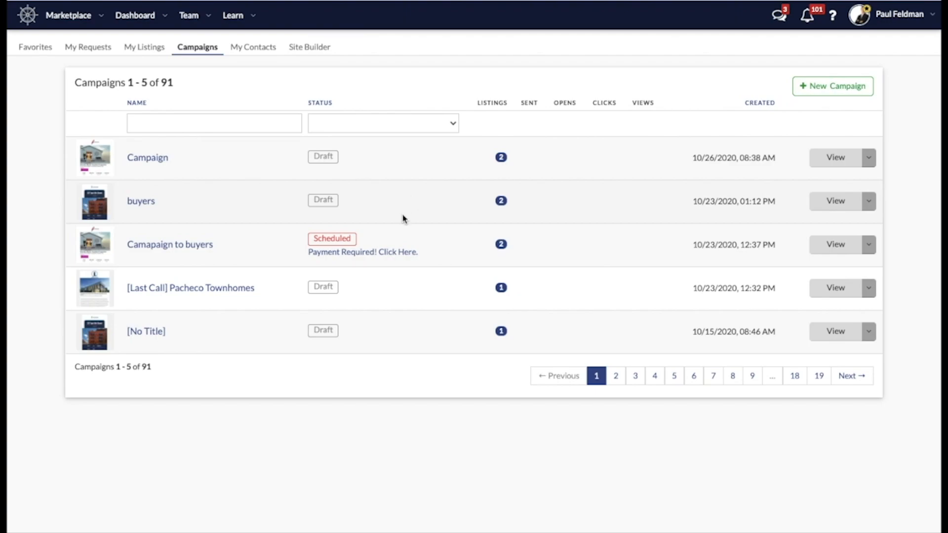
click(379, 125)
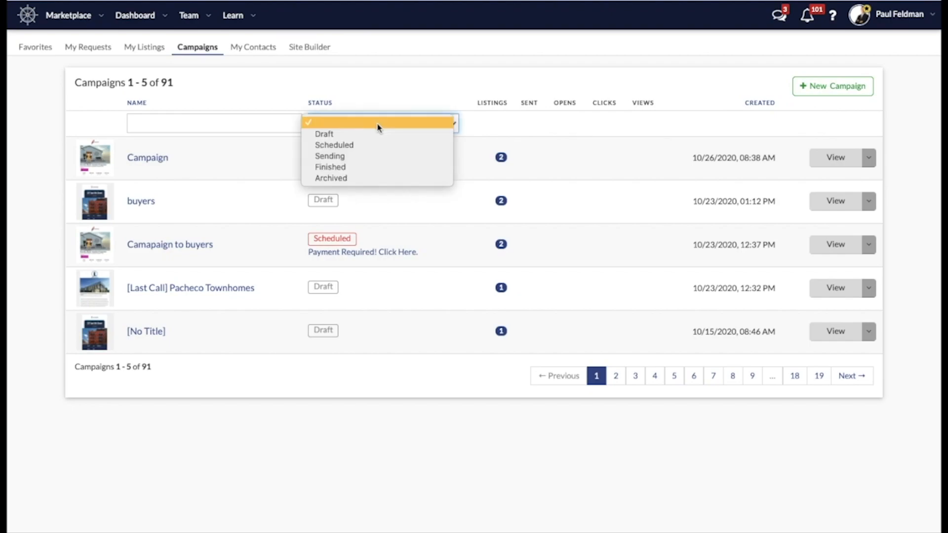
click(370, 167)
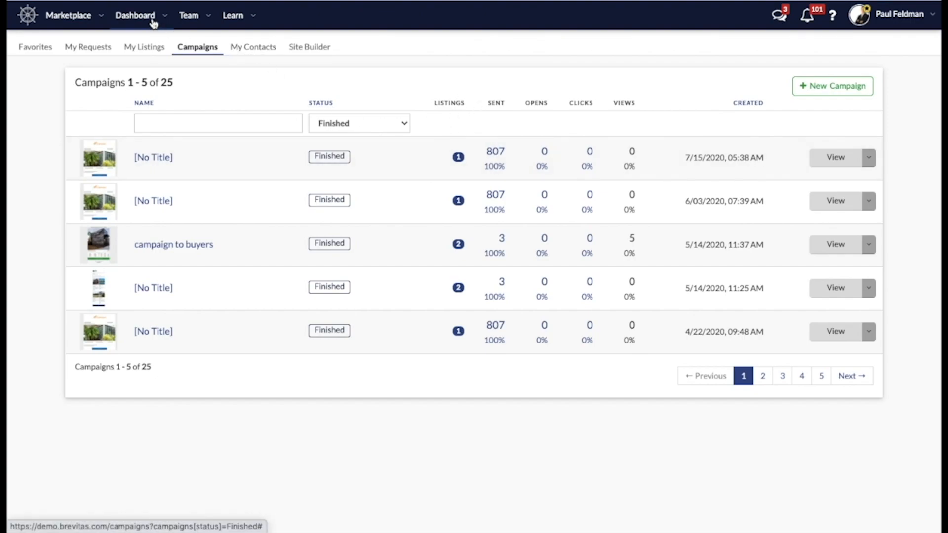
Open the Marketplace Wants page and look through the search criteria and the posted wants
click(85, 18)
click(319, 87)
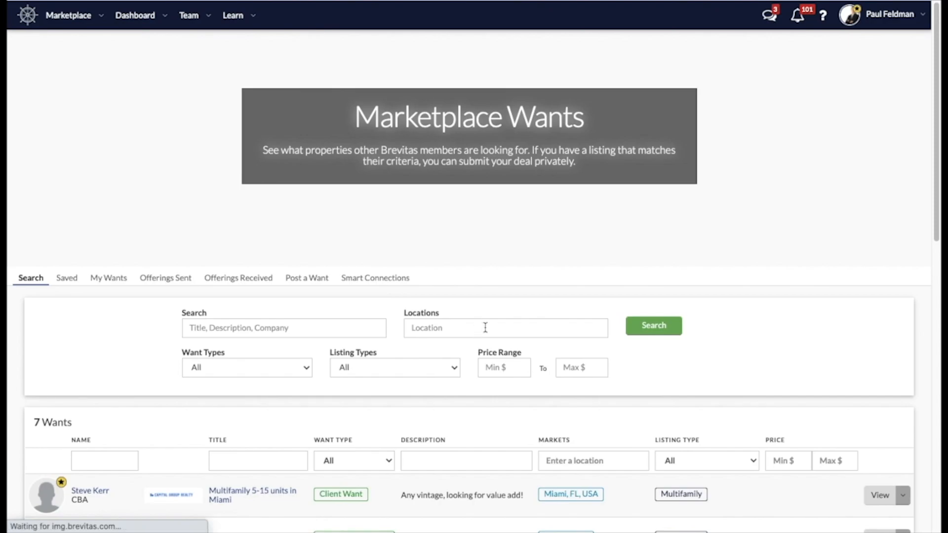
scroll(484, 326, down, 2)
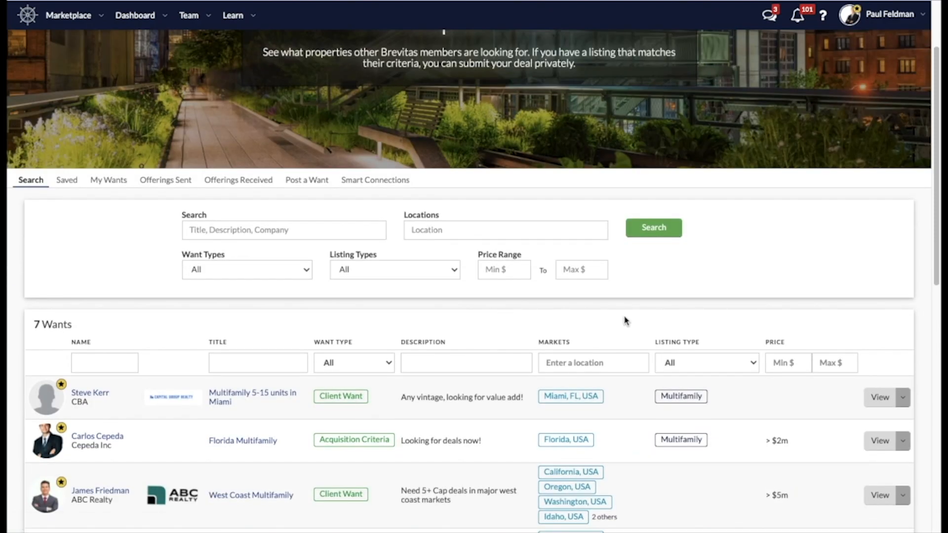
scroll(531, 313, down, 1)
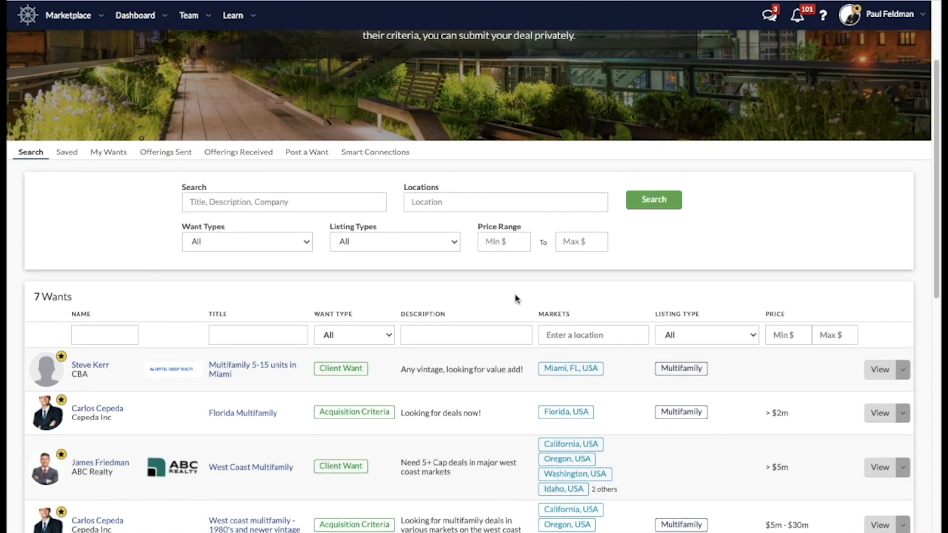
scroll(516, 296, down, 1)
scroll(513, 323, up, 3)
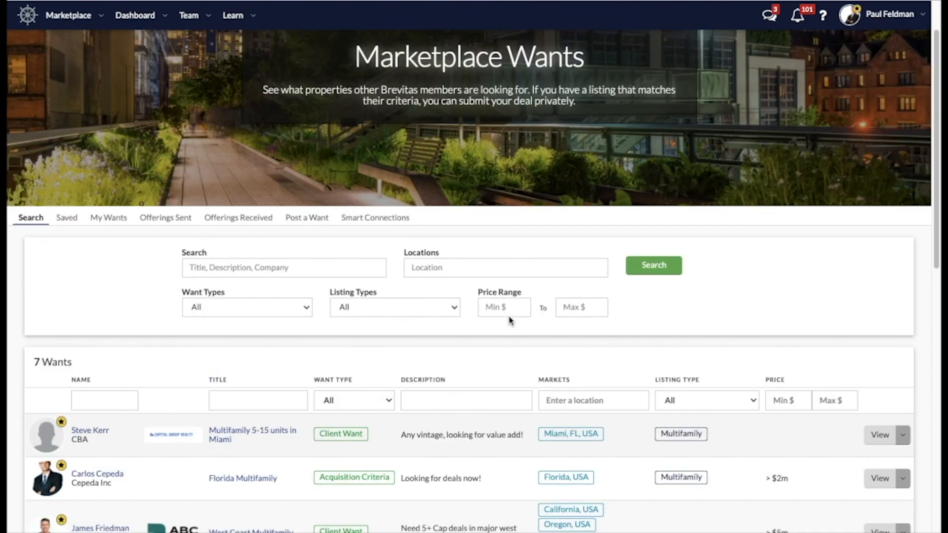
Search the marketplace wants for the location California and the listing type Multifamily
click(355, 312)
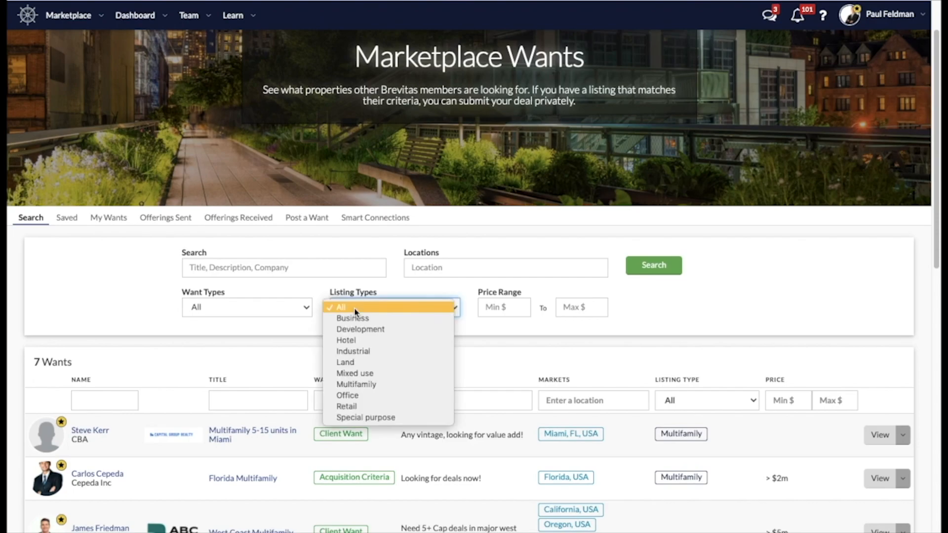
click(493, 341)
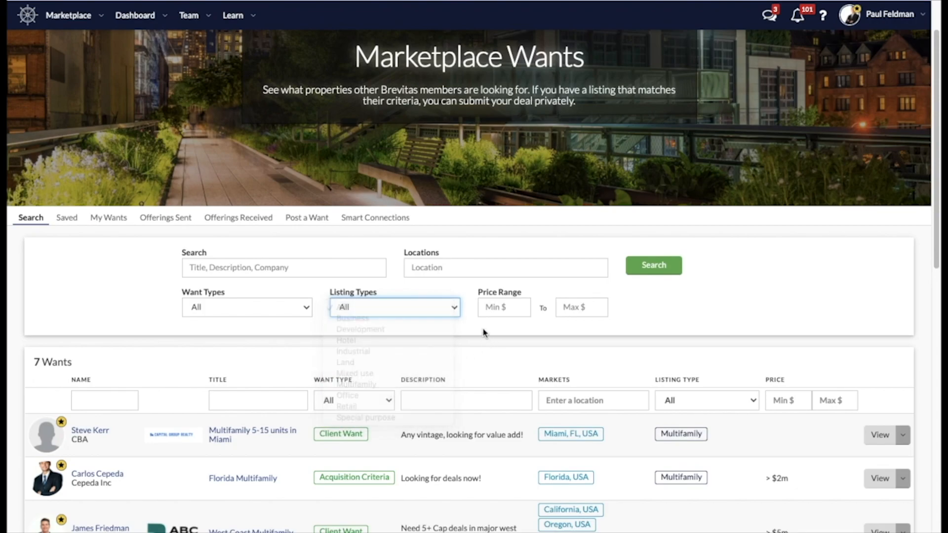
click(443, 267)
text(ca)
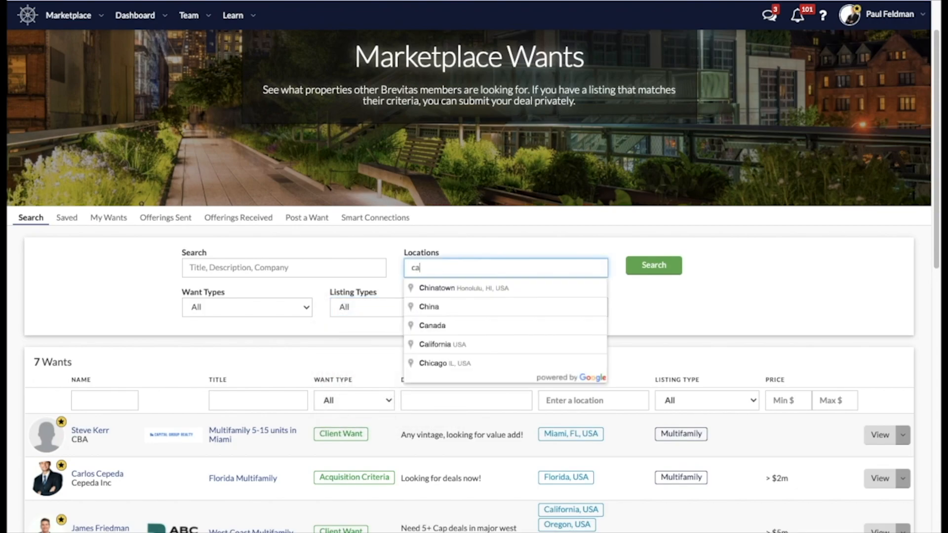
click(446, 304)
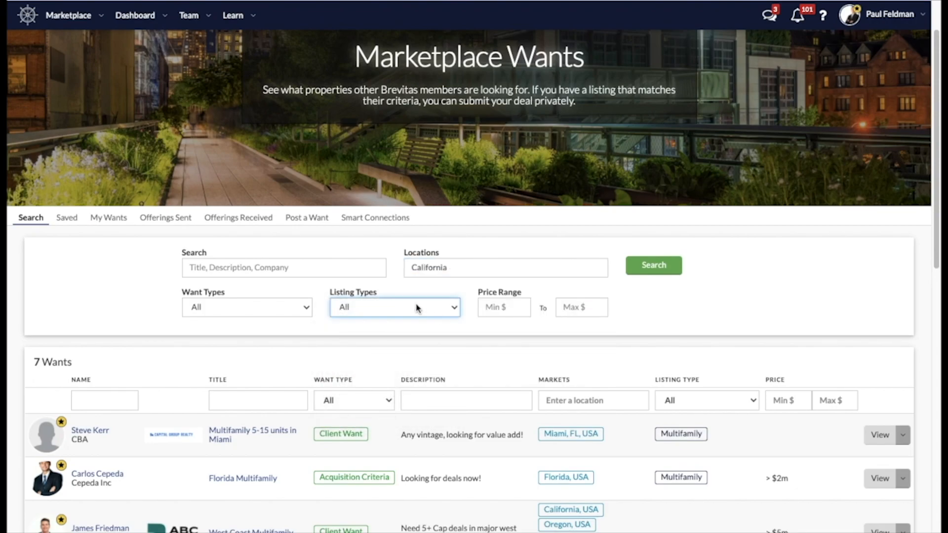
click(418, 307)
click(375, 388)
scroll(374, 388, down, 1)
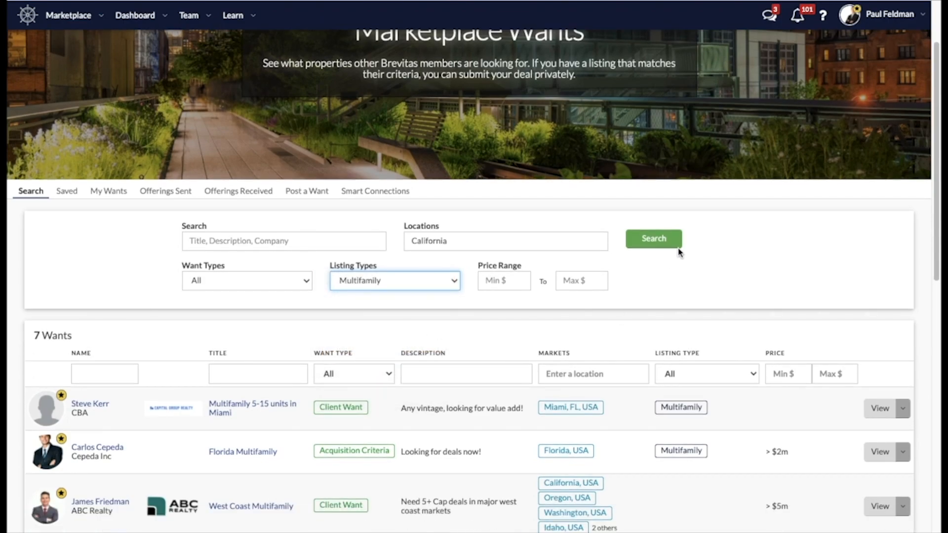
click(652, 247)
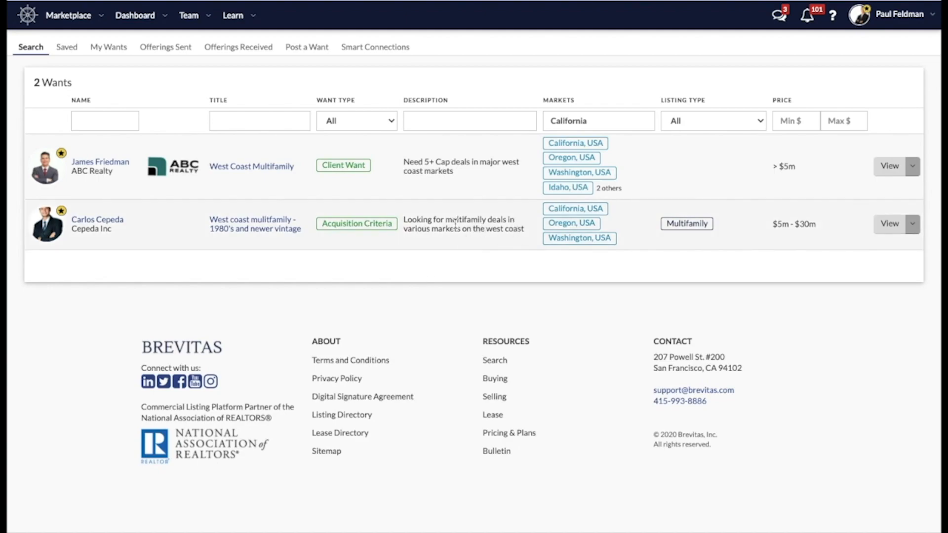
Open ABC Realty's West Coast Multifamily want, review its criteria and open its want offer for modification
click(891, 168)
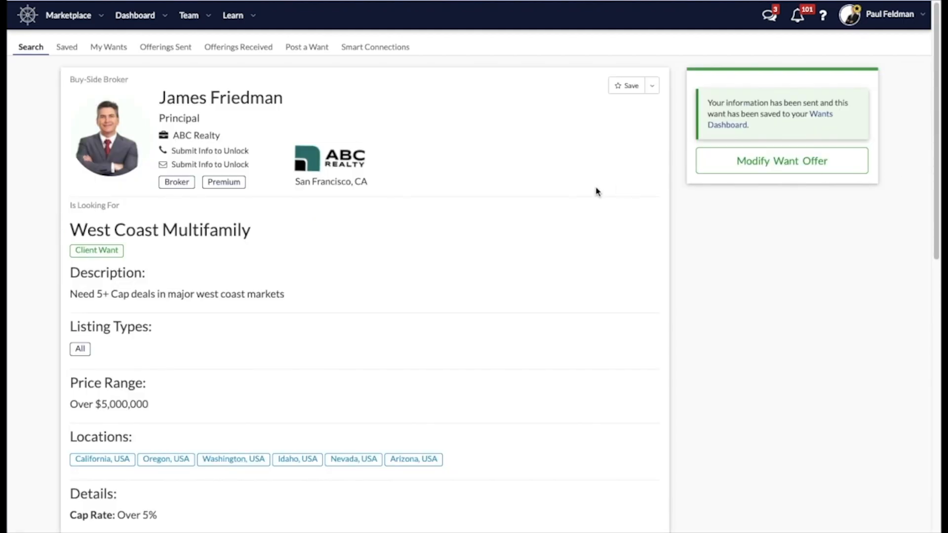
scroll(497, 224, down, 1)
scroll(497, 224, down, 9)
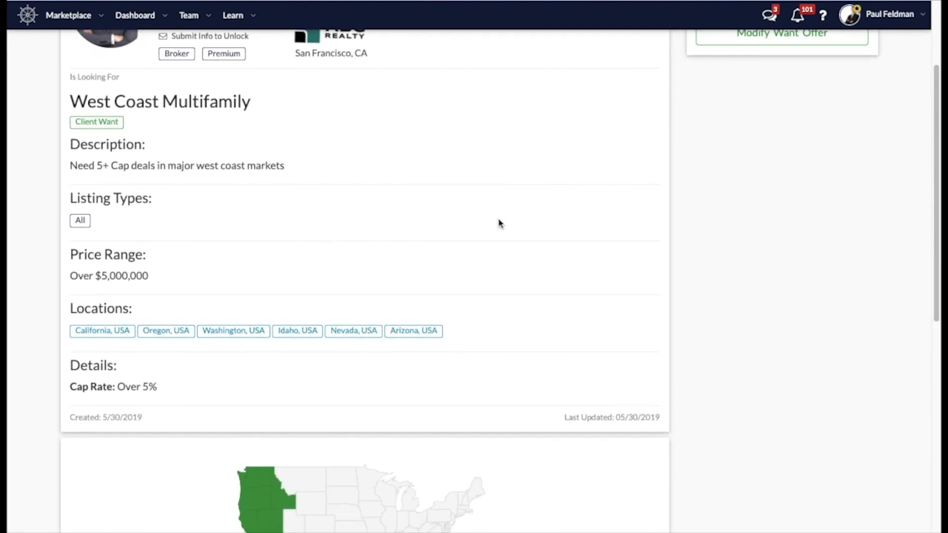
scroll(521, 236, up, 9)
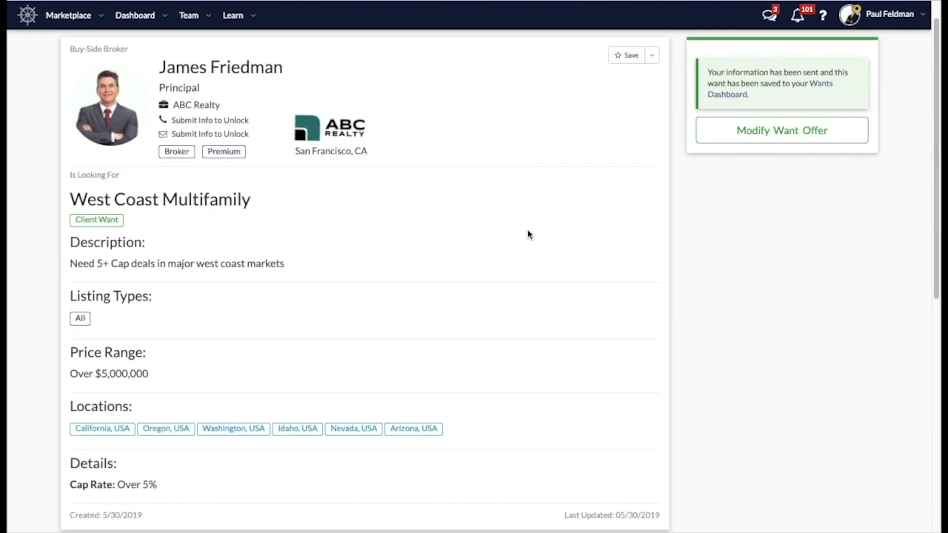
scroll(527, 236, up, 1)
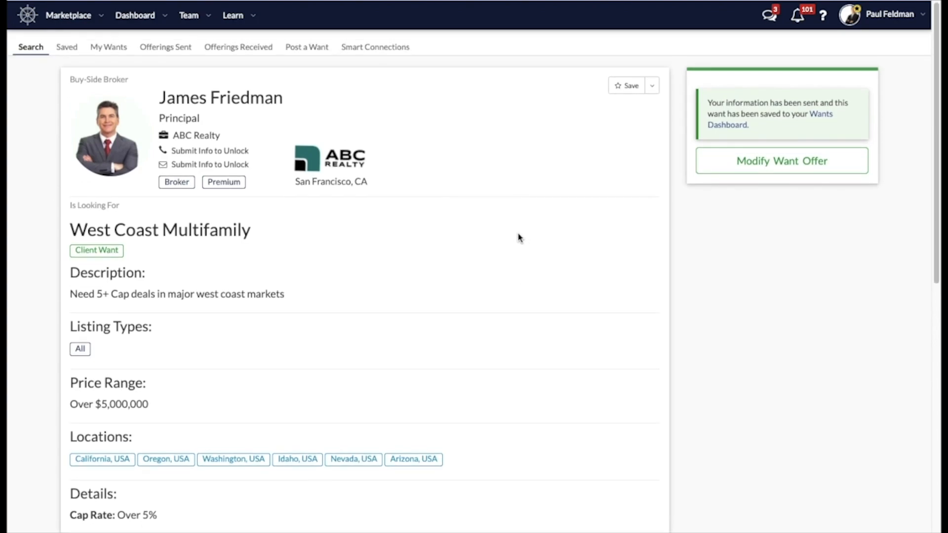
click(787, 161)
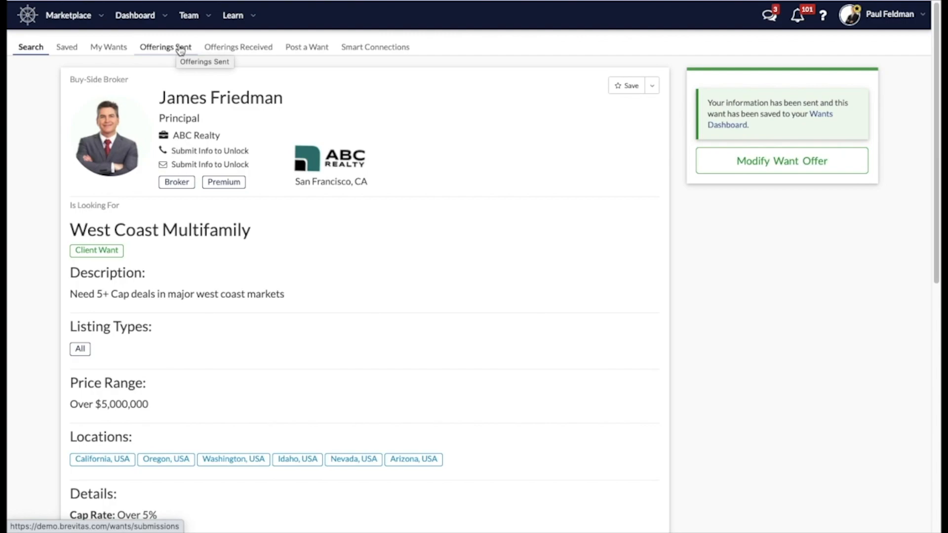
View the form for posting a want, and look through the Smart Connections list for the Off Market Retail Investment Property want
click(317, 50)
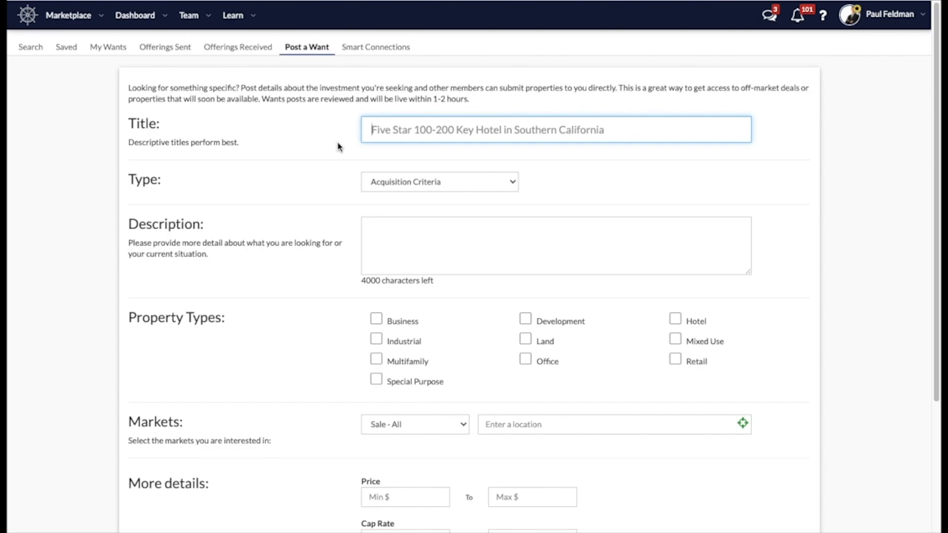
click(374, 49)
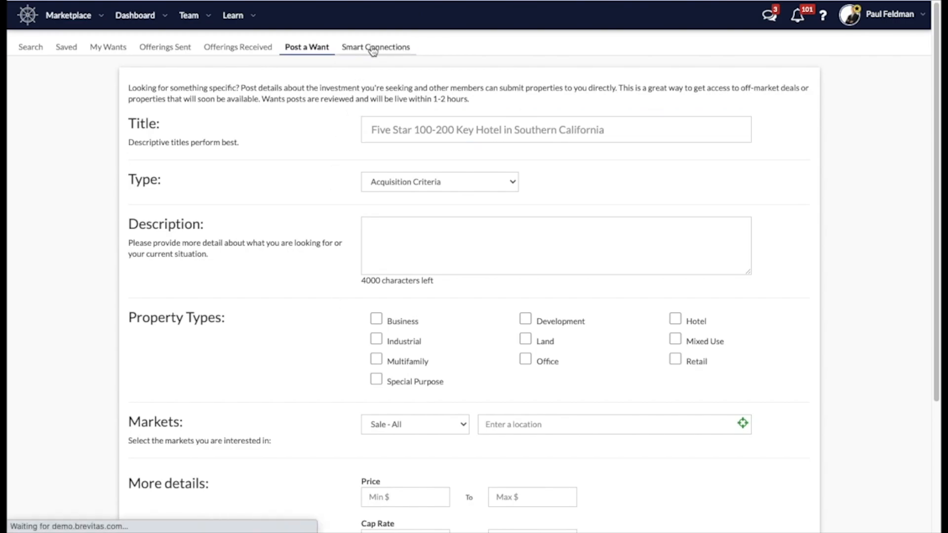
scroll(459, 282, down, 3)
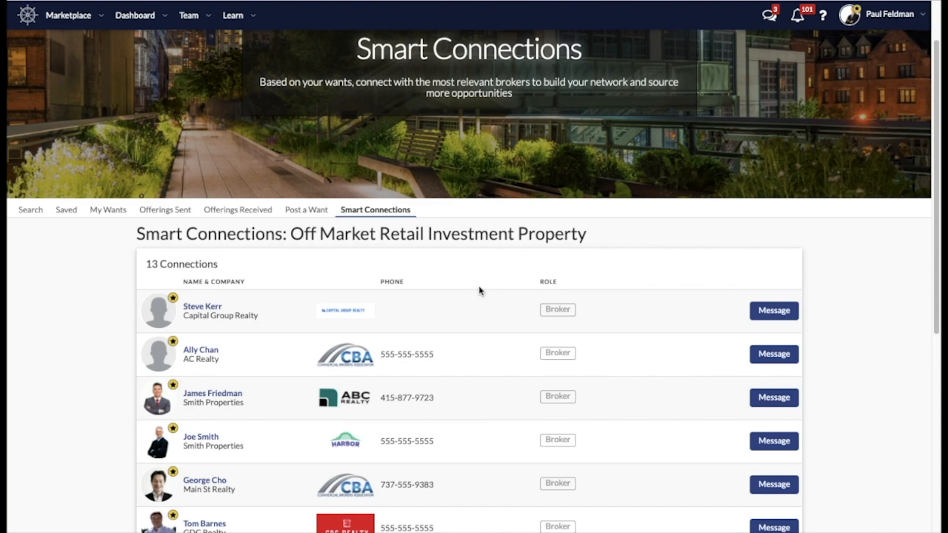
scroll(479, 291, down, 1)
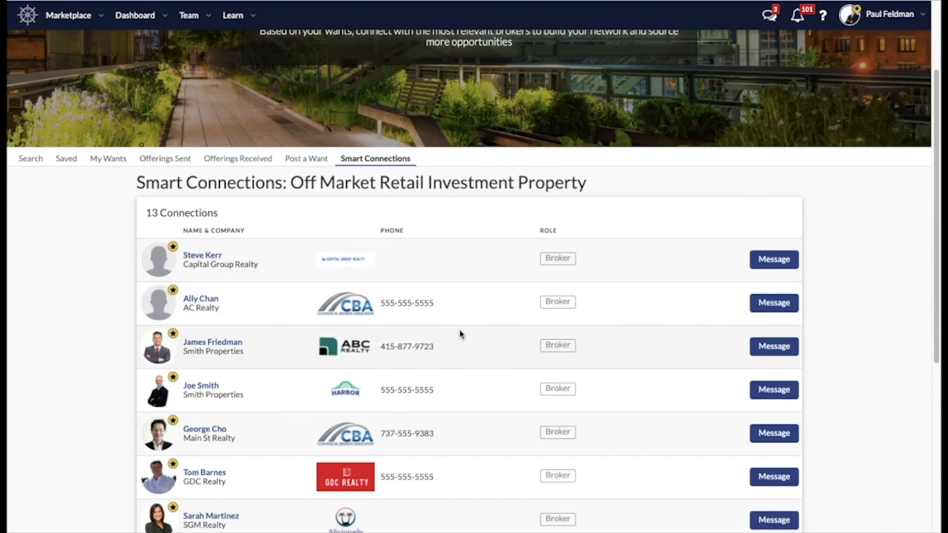
scroll(459, 334, down, 6)
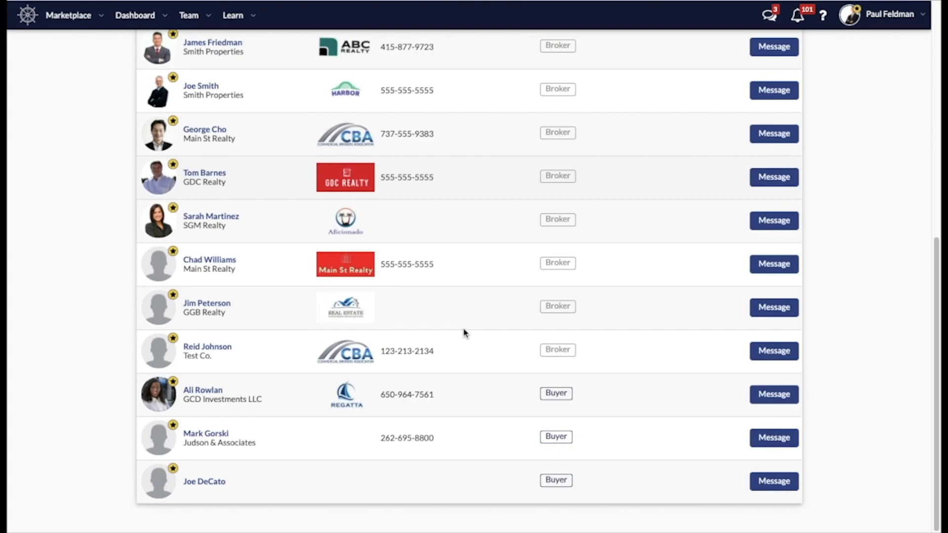
scroll(462, 331, up, 5)
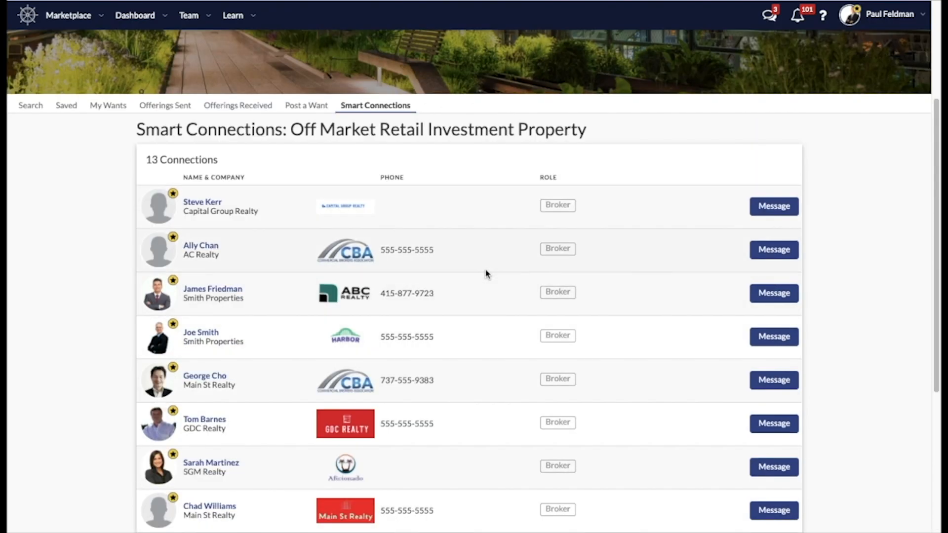
scroll(481, 318, up, 2)
scroll(457, 334, down, 7)
scroll(458, 335, up, 5)
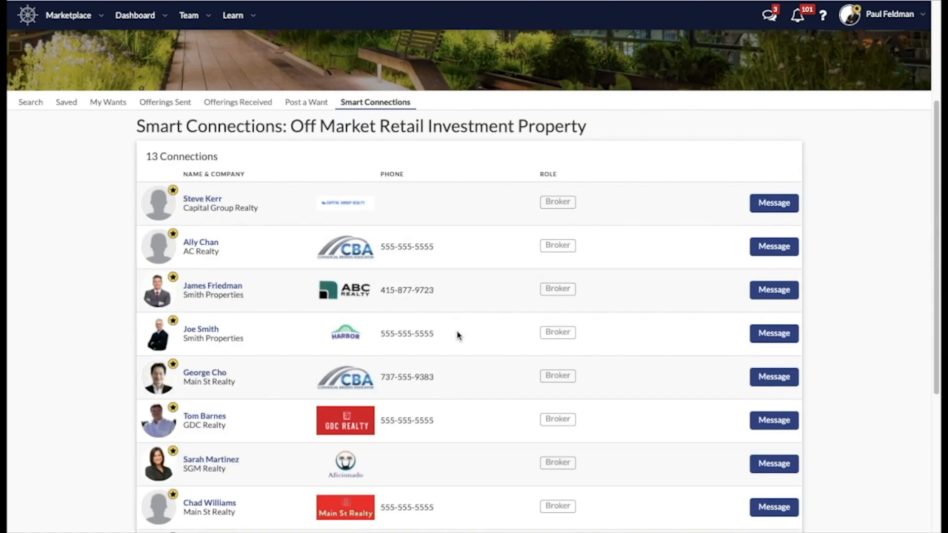
scroll(460, 327, up, 4)
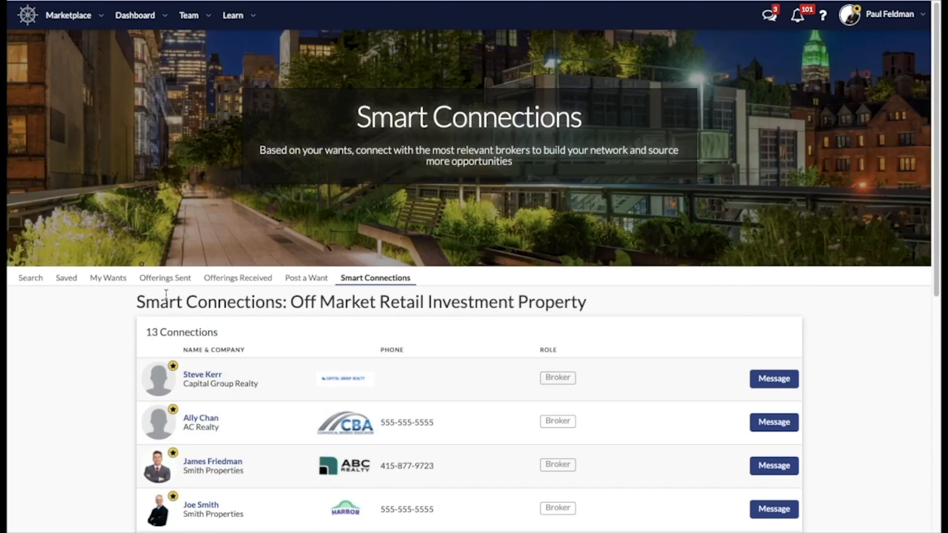
Return to the Marketplace Wants search page and display the Learn resources, including how-it-works guides, premium packages and support
click(38, 279)
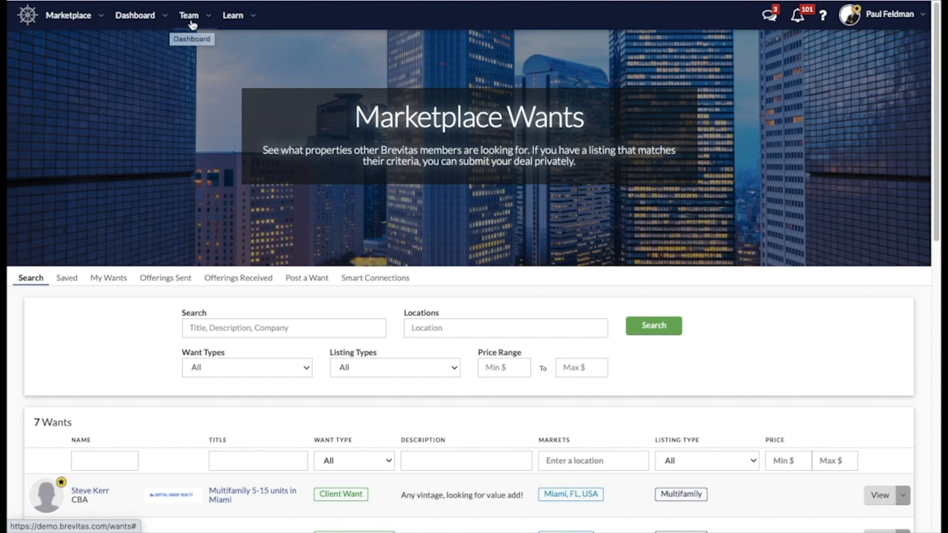
click(252, 21)
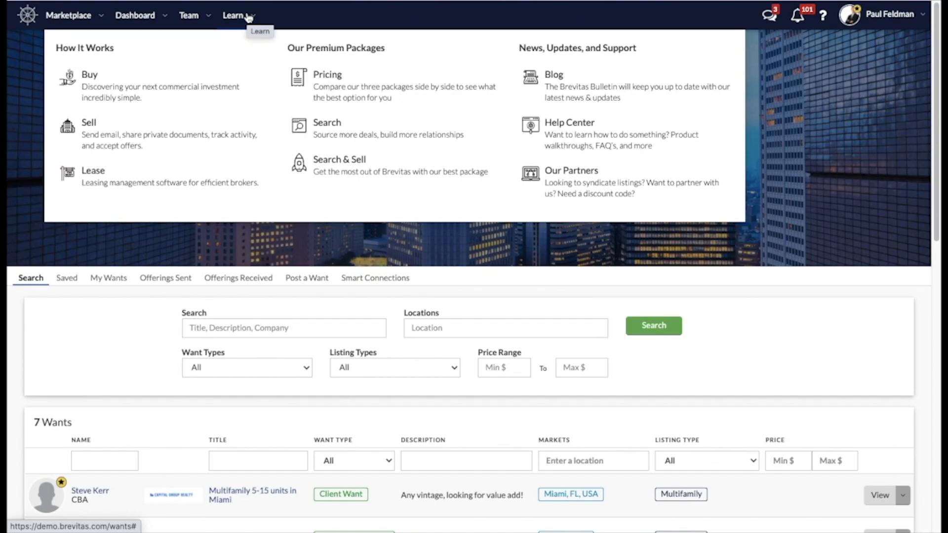
click(249, 18)
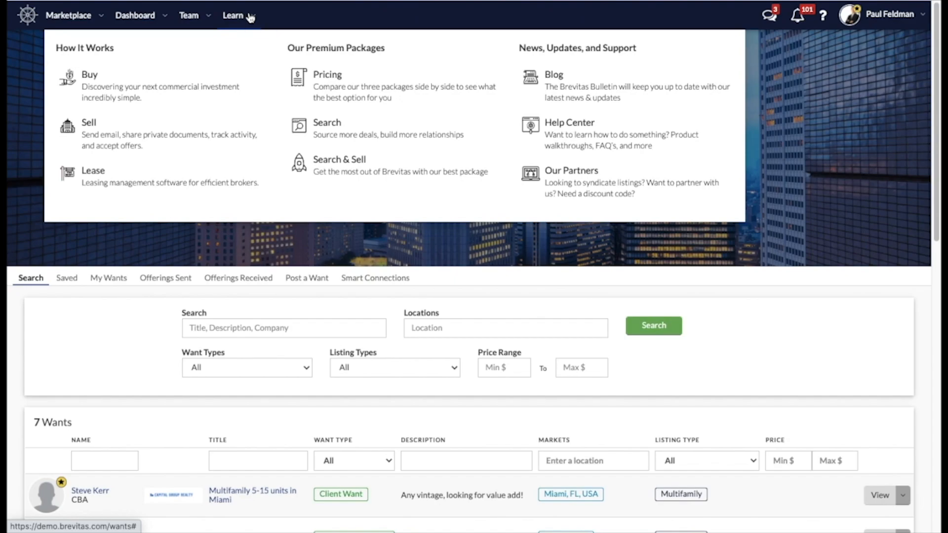